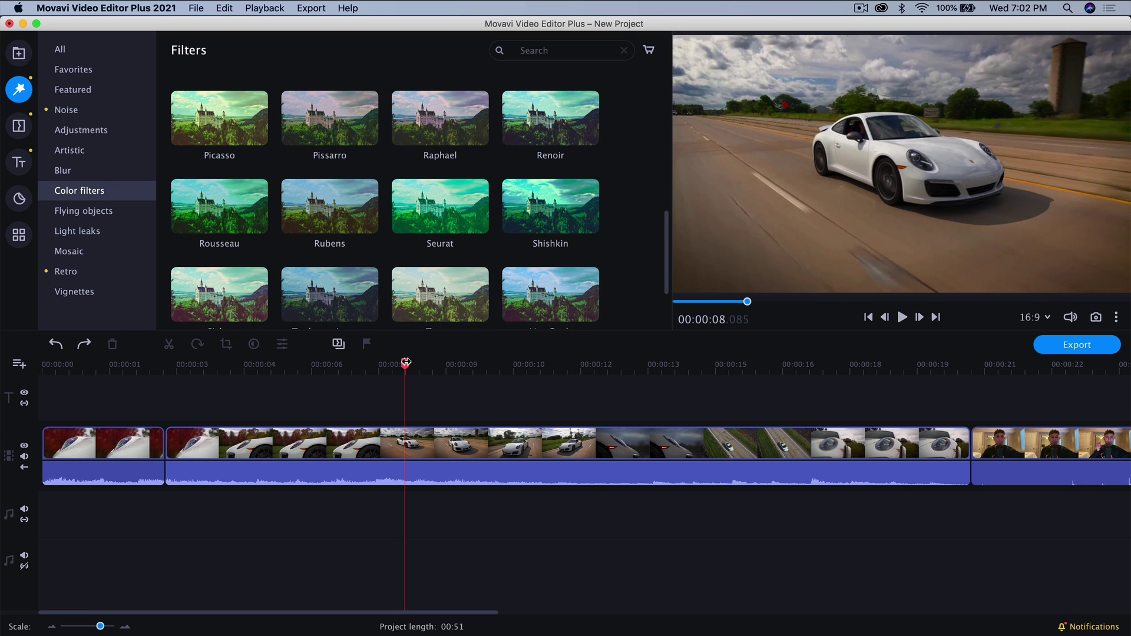
Step: Scrub the Porsche footage from the first second to about 11.4 seconds, then show the Import area
{"action": "left_click_drag", "start_coordinate": [406, 365], "coordinate": [216, 380]}
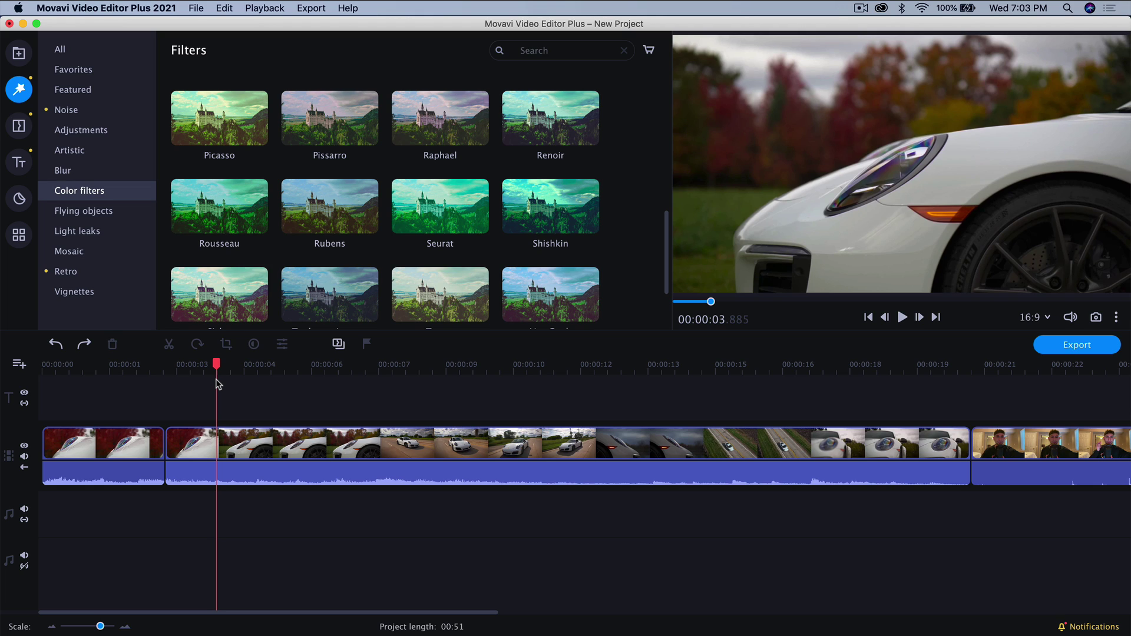
{"action": "left_click", "coordinate": [478, 364]}
{"action": "left_click_drag", "start_coordinate": [478, 364], "coordinate": [124, 365]}
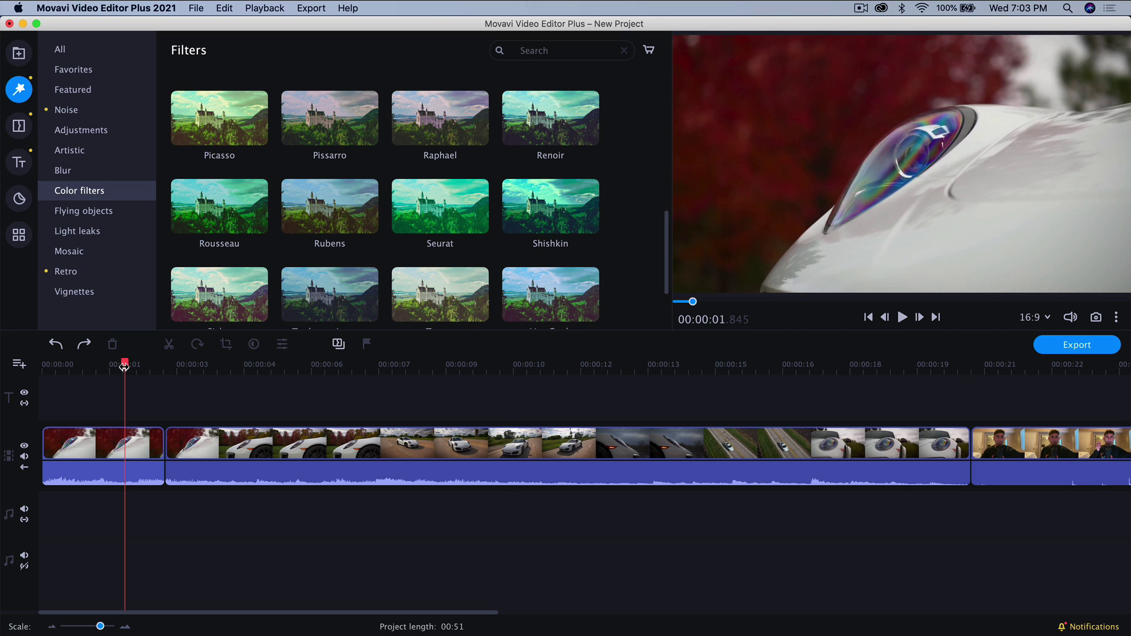
{"action": "left_click_drag", "start_coordinate": [124, 366], "coordinate": [507, 366]}
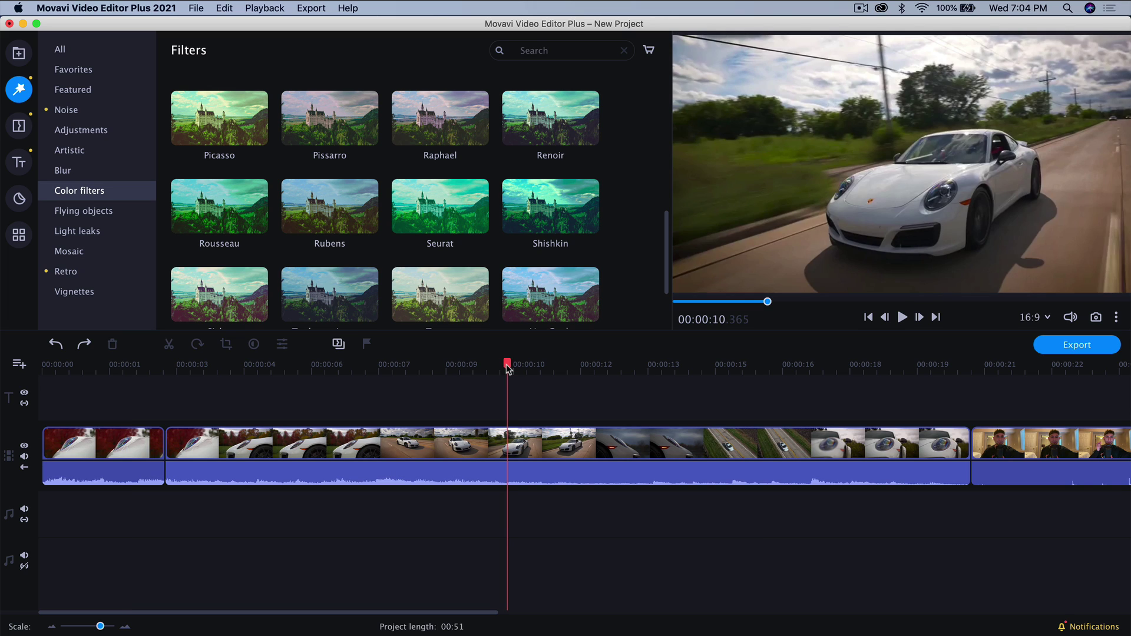
{"action": "left_click_drag", "start_coordinate": [508, 368], "coordinate": [552, 362]}
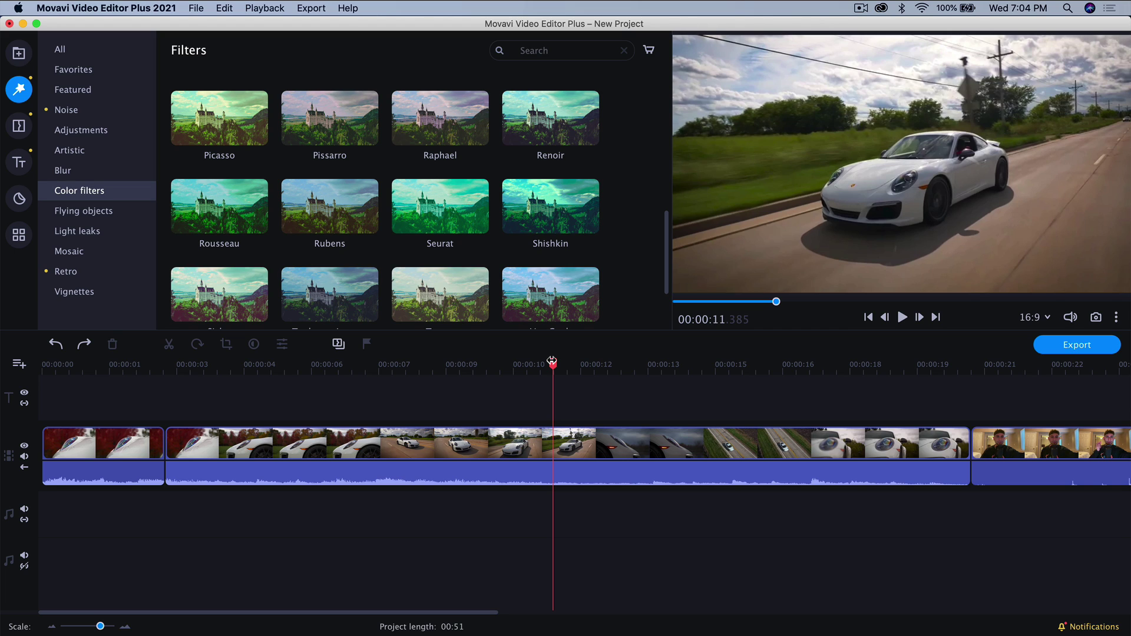
{"action": "left_click", "coordinate": [18, 53]}
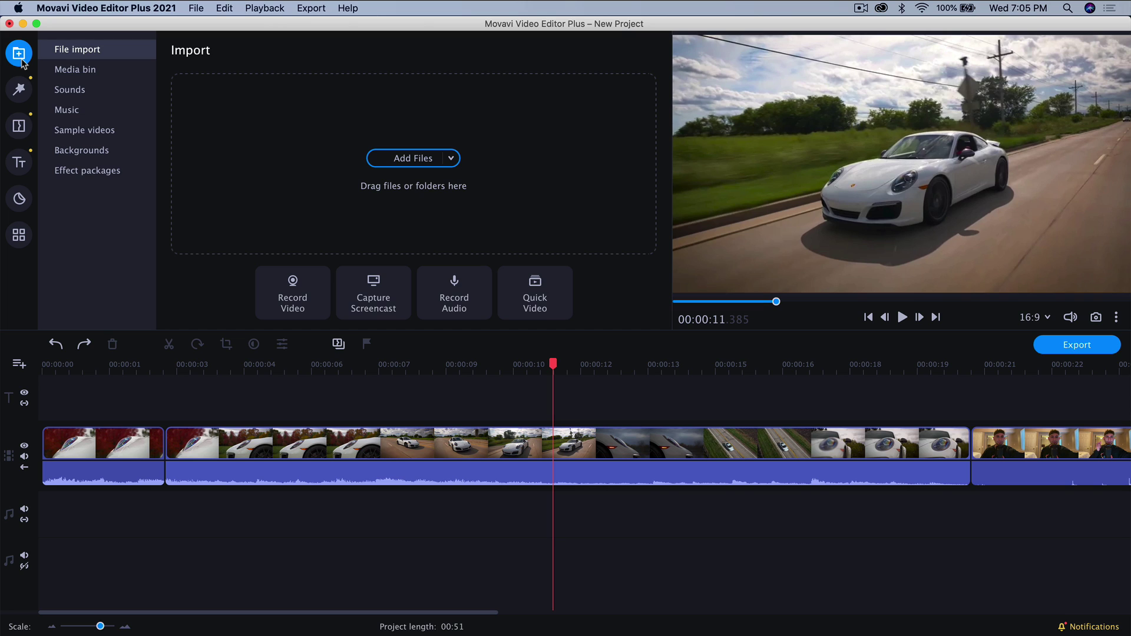
Step: Show the Media Bin with the Porsche clip, ntusb audio.aiff and video1.mp4, and select video1.mp4
{"action": "left_click", "coordinate": [79, 71]}
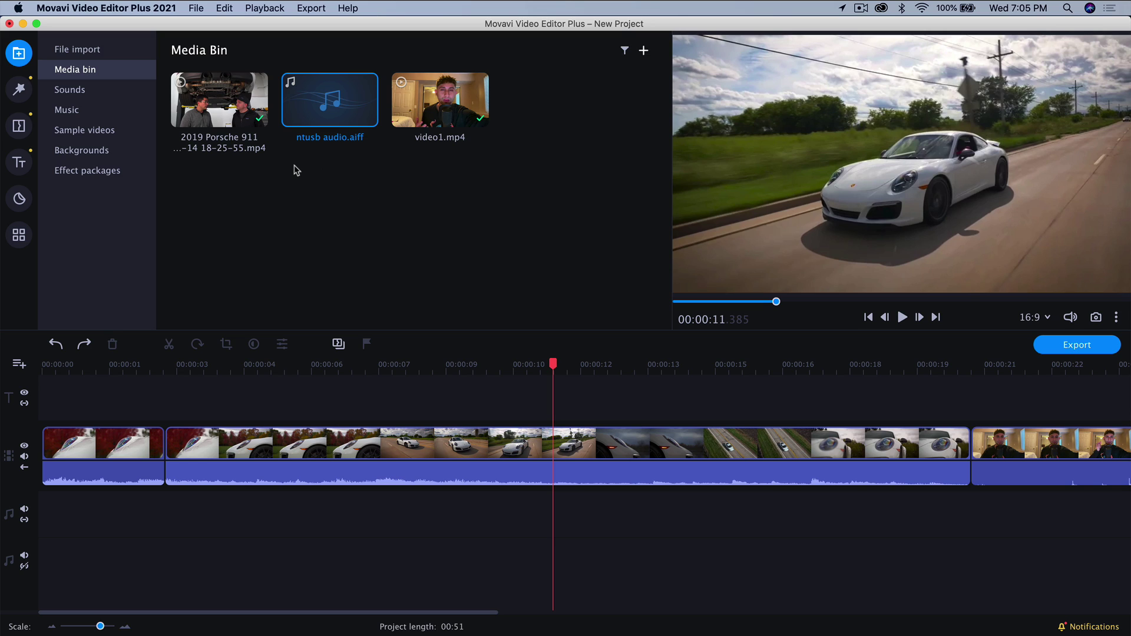
{"action": "left_click", "coordinate": [263, 172]}
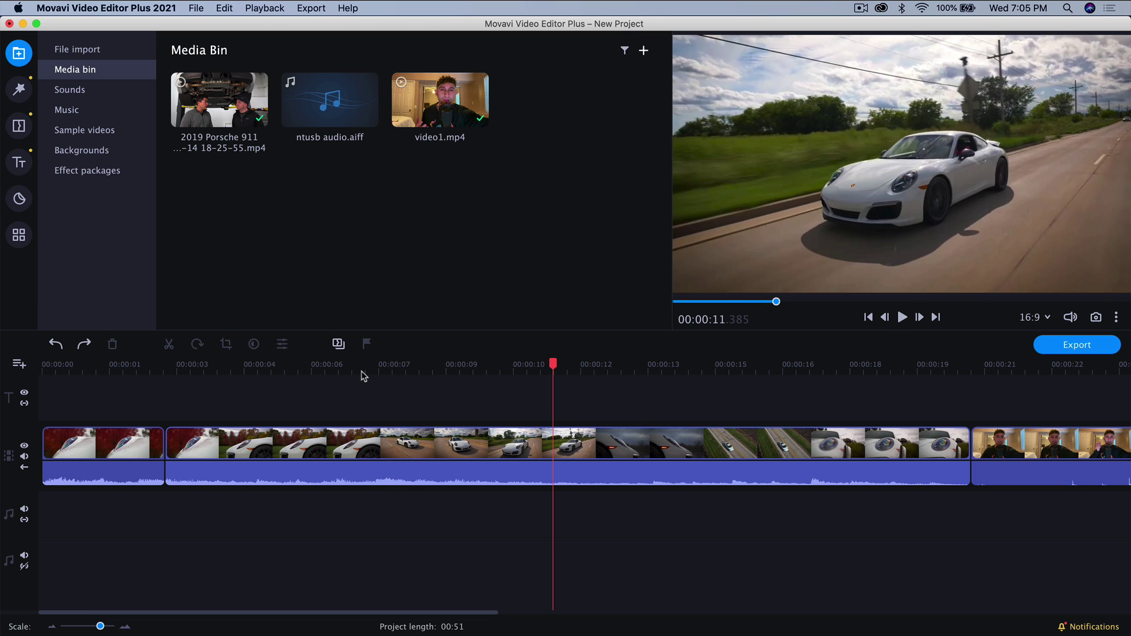
{"action": "left_click_drag", "start_coordinate": [403, 365], "coordinate": [312, 366]}
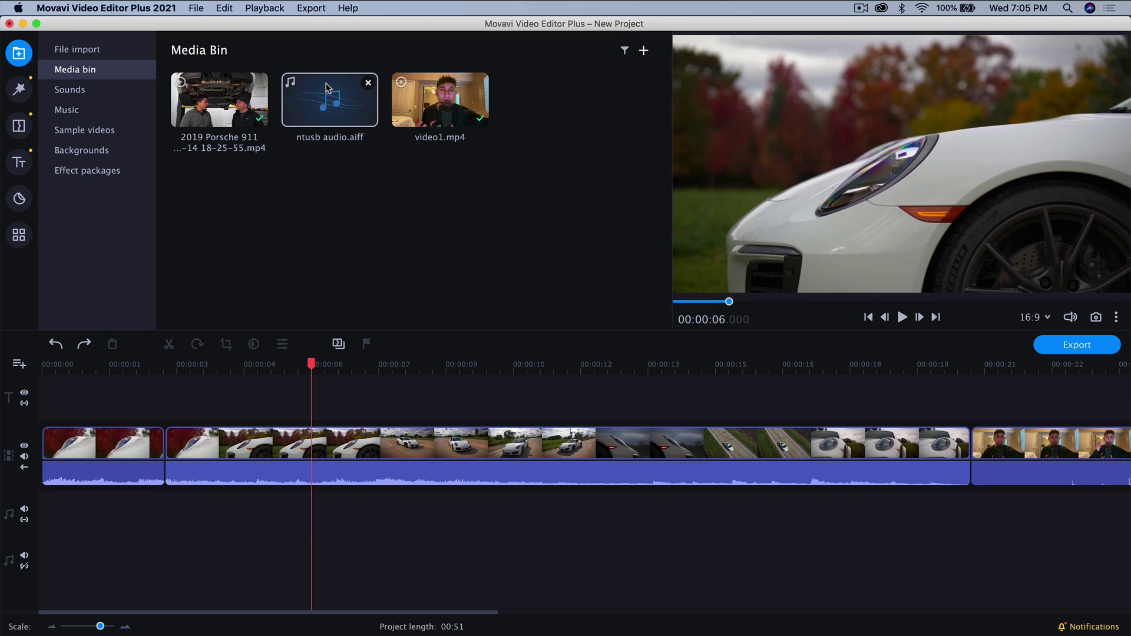
{"action": "left_click", "coordinate": [409, 115]}
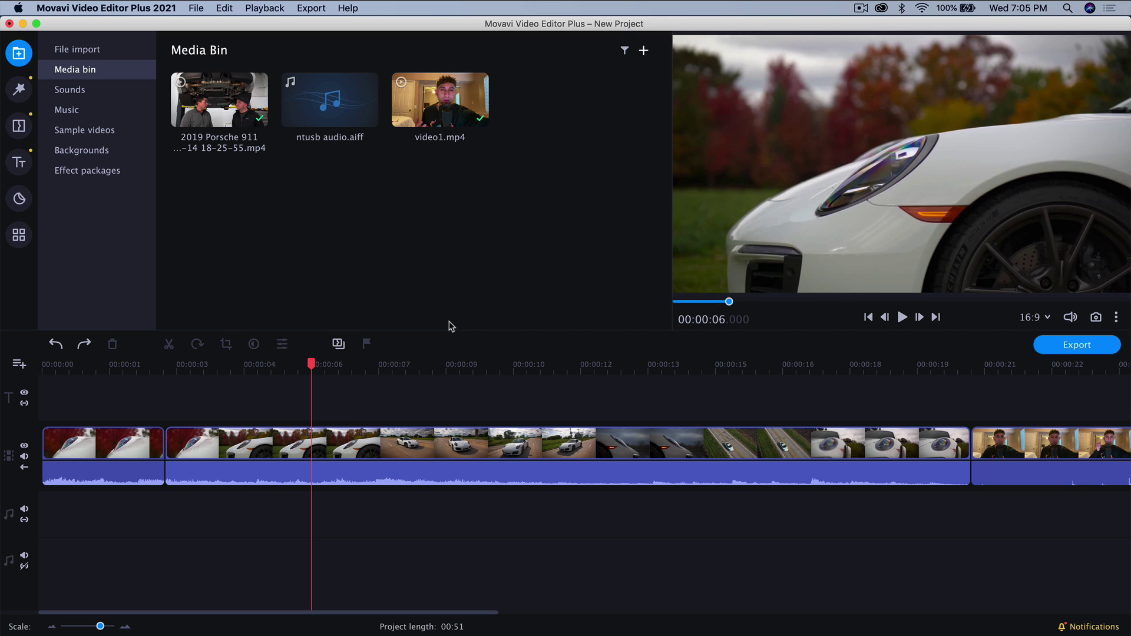
{"action": "left_click", "coordinate": [645, 54]}
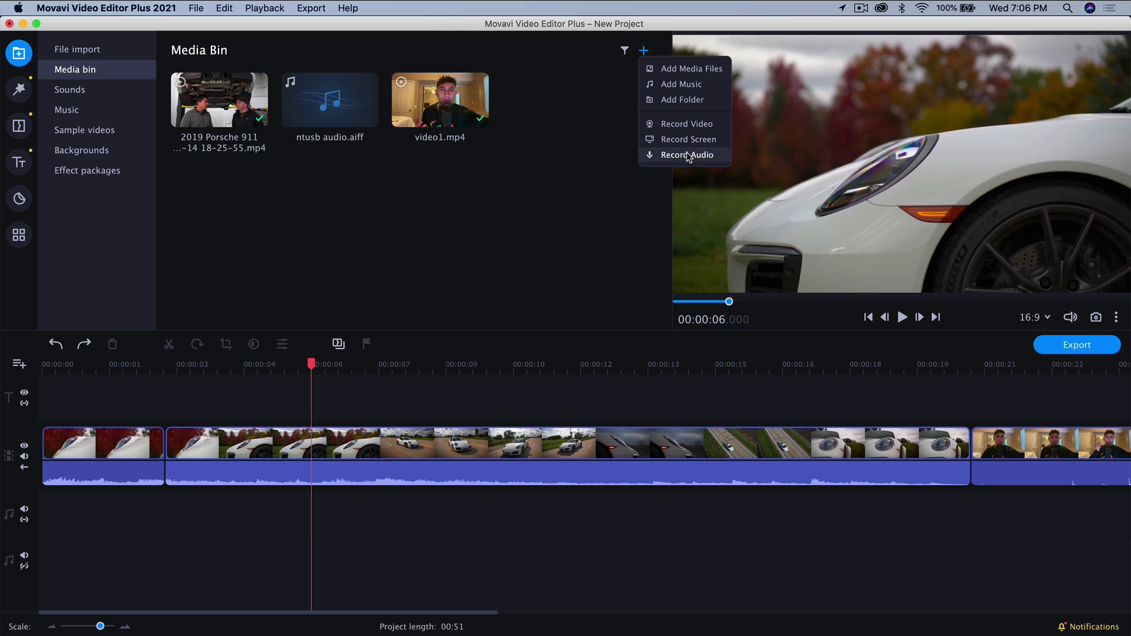
{"action": "left_click", "coordinate": [189, 244]}
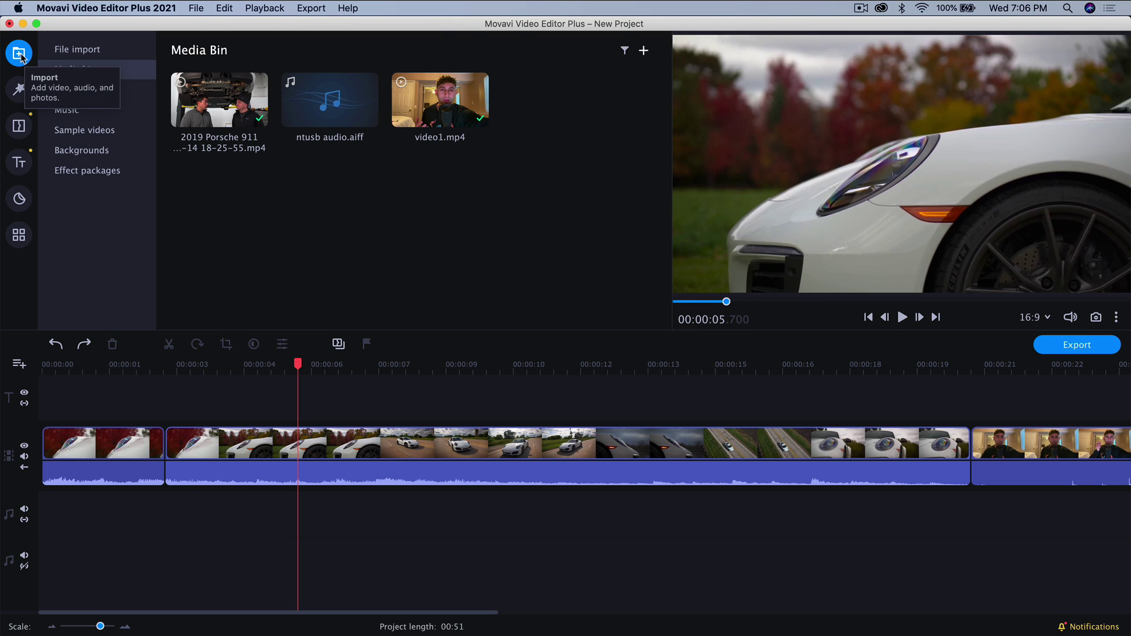
Step: Heart Distortion – high in the Noise filters and confirm it appears under Favorites
{"action": "left_click", "coordinate": [19, 89]}
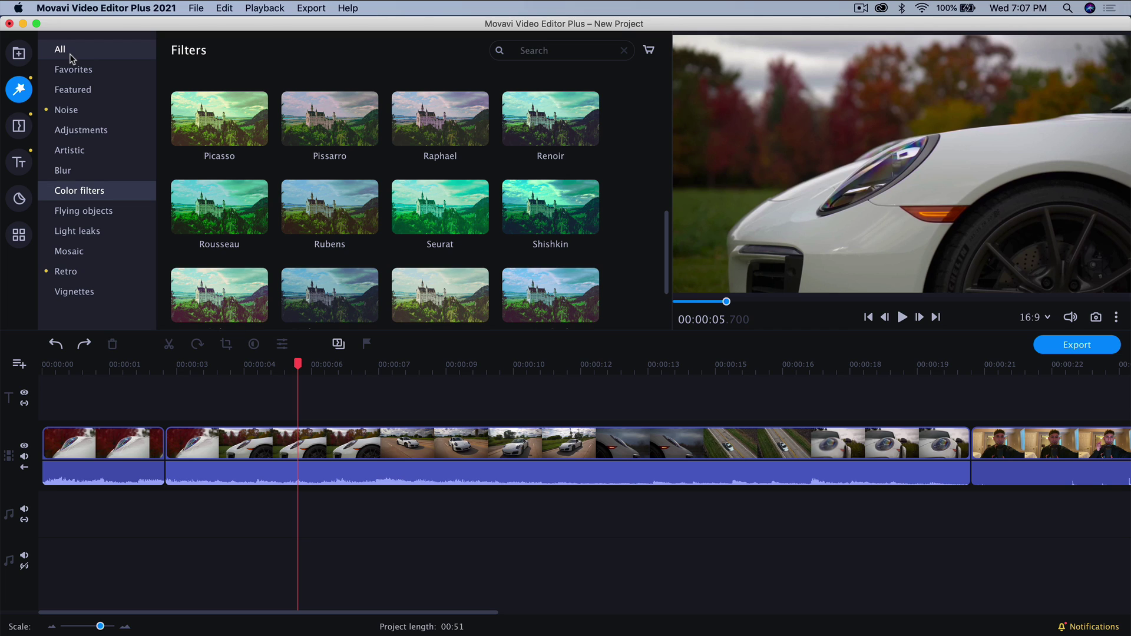
{"action": "left_click", "coordinate": [101, 68]}
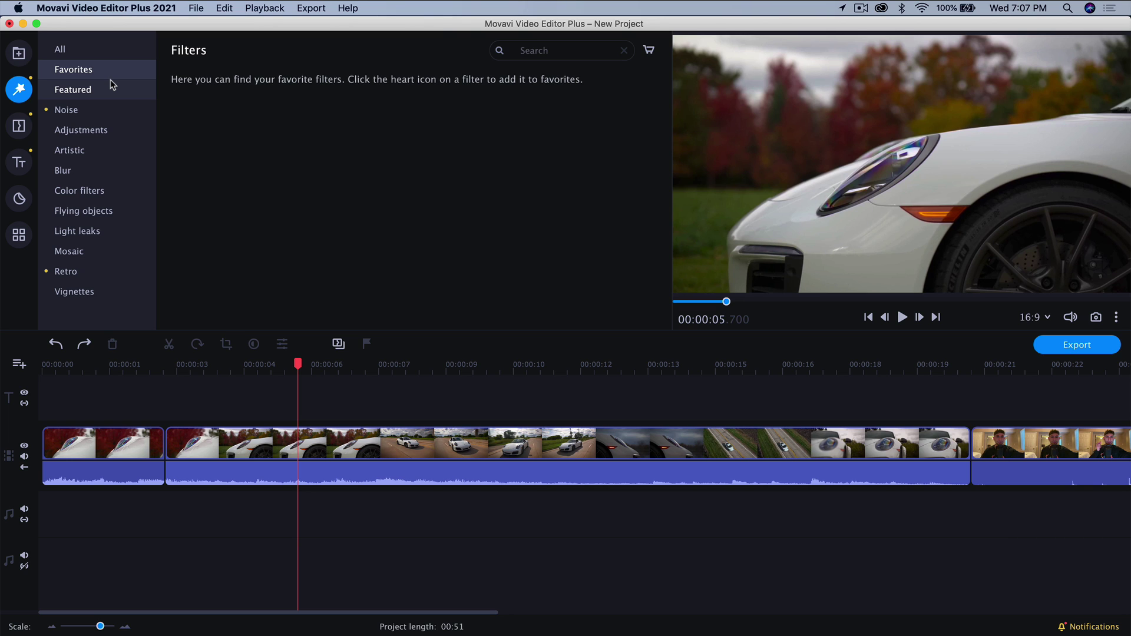
{"action": "left_click", "coordinate": [111, 111]}
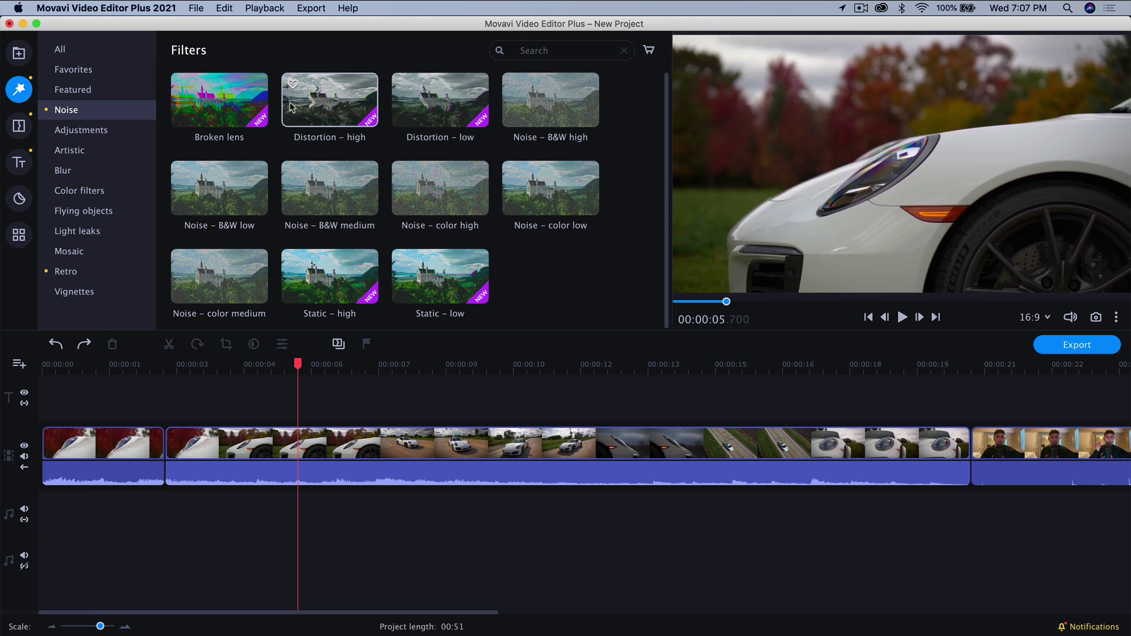
{"action": "left_click", "coordinate": [294, 85]}
{"action": "left_click", "coordinate": [119, 70]}
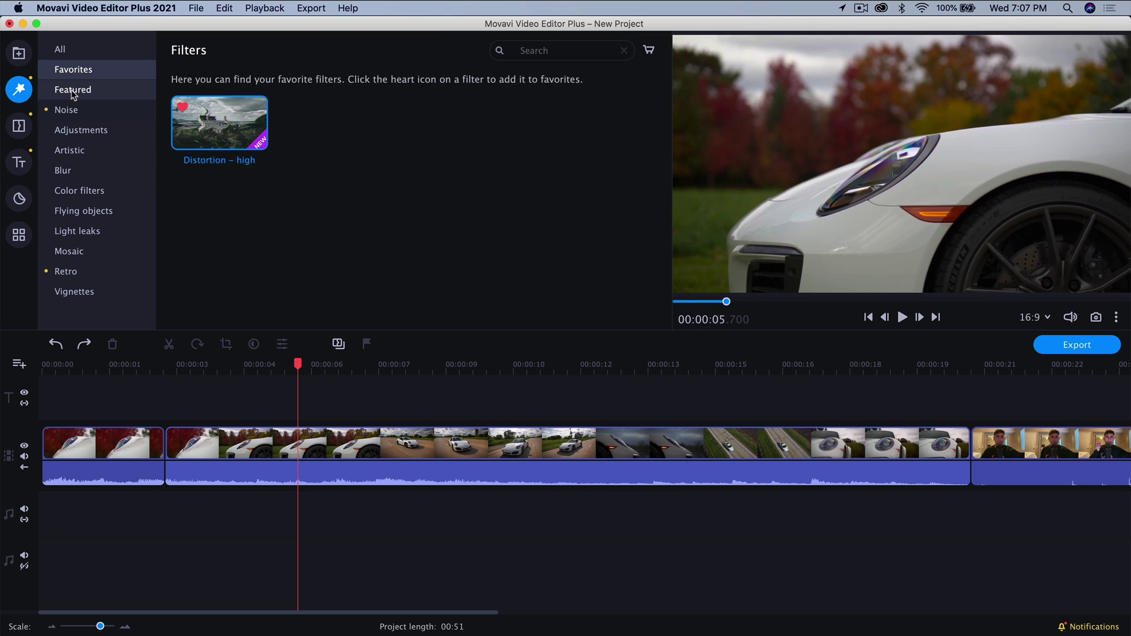
Step: Browse the Featured filters, then return to Noise and preview Noise – B&W medium
{"action": "left_click", "coordinate": [95, 89]}
{"action": "scroll", "coordinate": [301, 236], "scroll_direction": "down", "scroll_amount": 2}
{"action": "scroll", "coordinate": [294, 255], "scroll_direction": "up", "scroll_amount": 2}
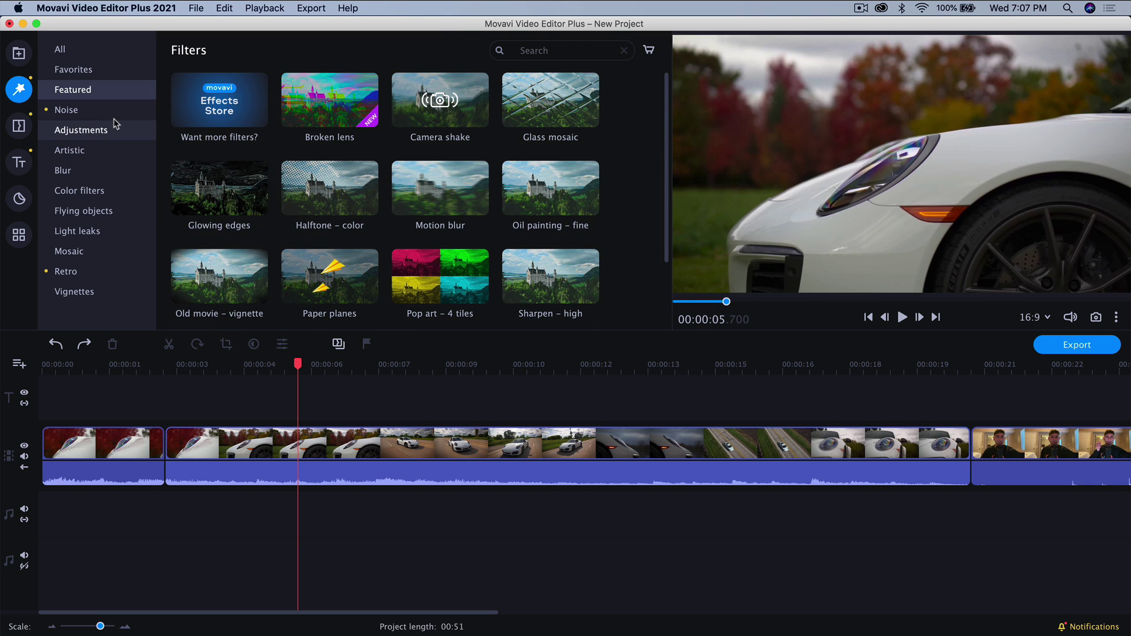
{"action": "scroll", "coordinate": [277, 193], "scroll_direction": "down", "scroll_amount": 2}
{"action": "scroll", "coordinate": [277, 196], "scroll_direction": "up", "scroll_amount": 2}
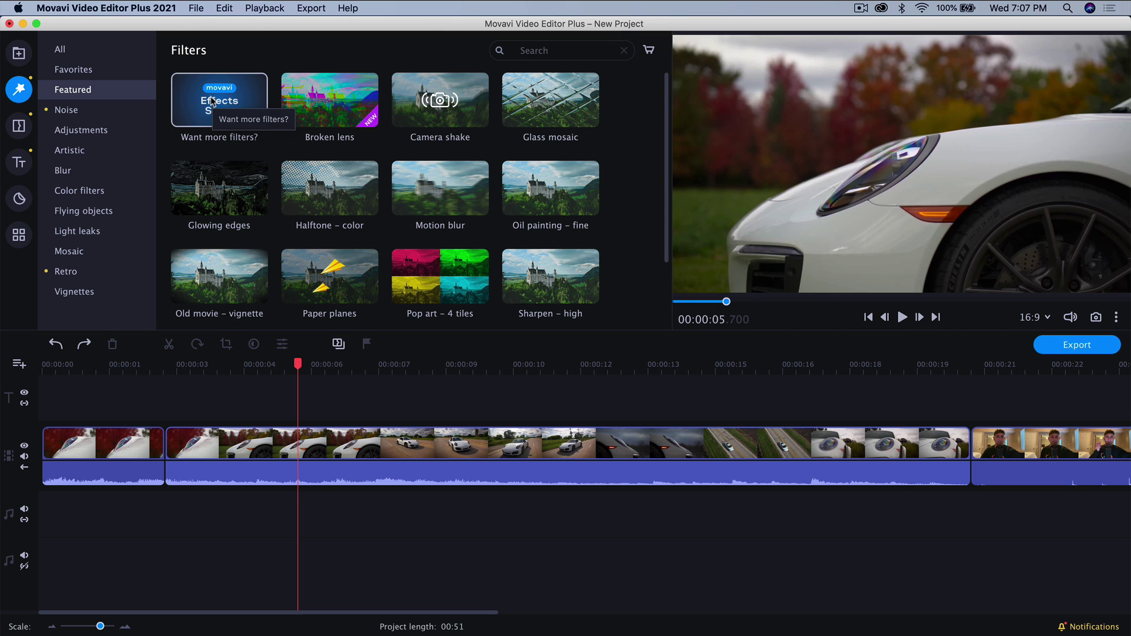
{"action": "left_click", "coordinate": [76, 111]}
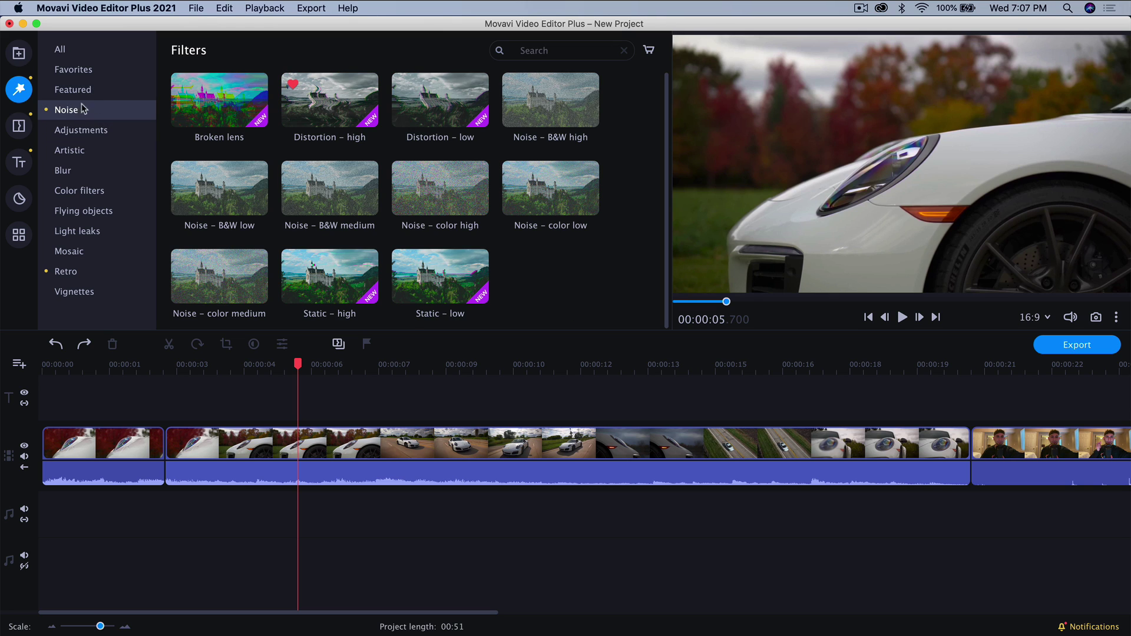
{"action": "left_click", "coordinate": [306, 197]}
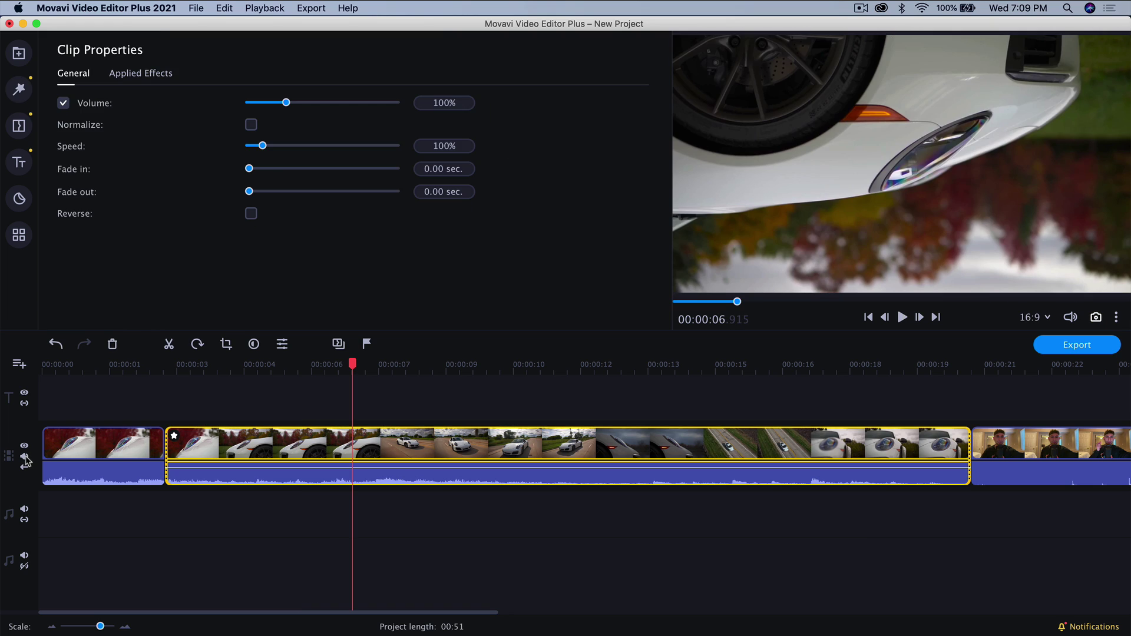
{"action": "left_click", "coordinate": [25, 458]}
{"action": "left_click", "coordinate": [25, 458]}
{"action": "left_click", "coordinate": [25, 458]}
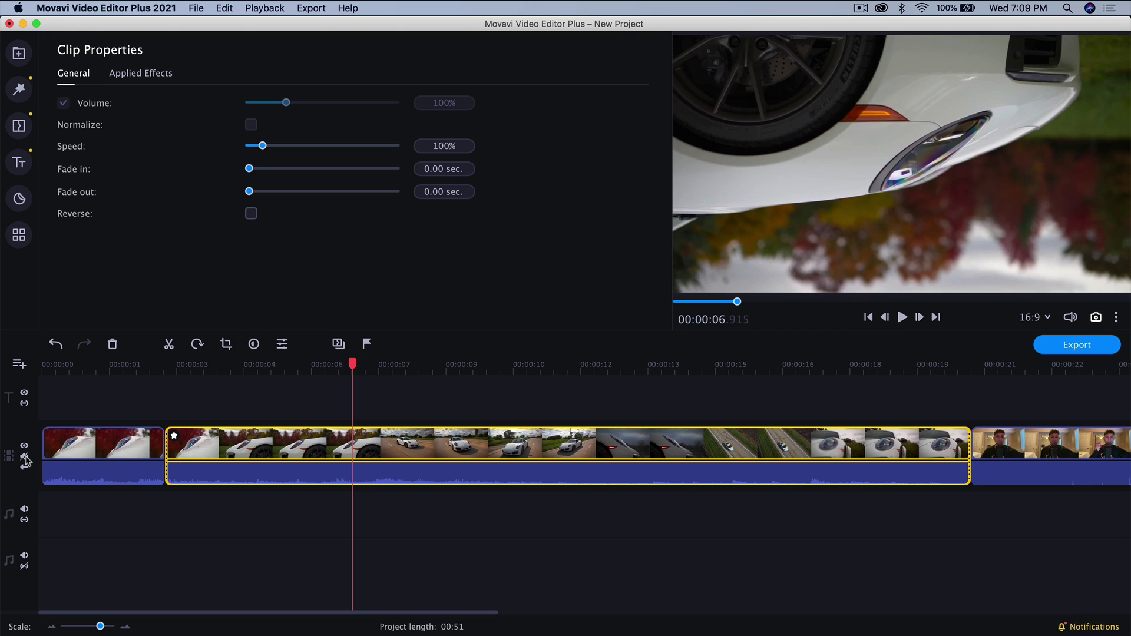
{"action": "left_click", "coordinate": [25, 458]}
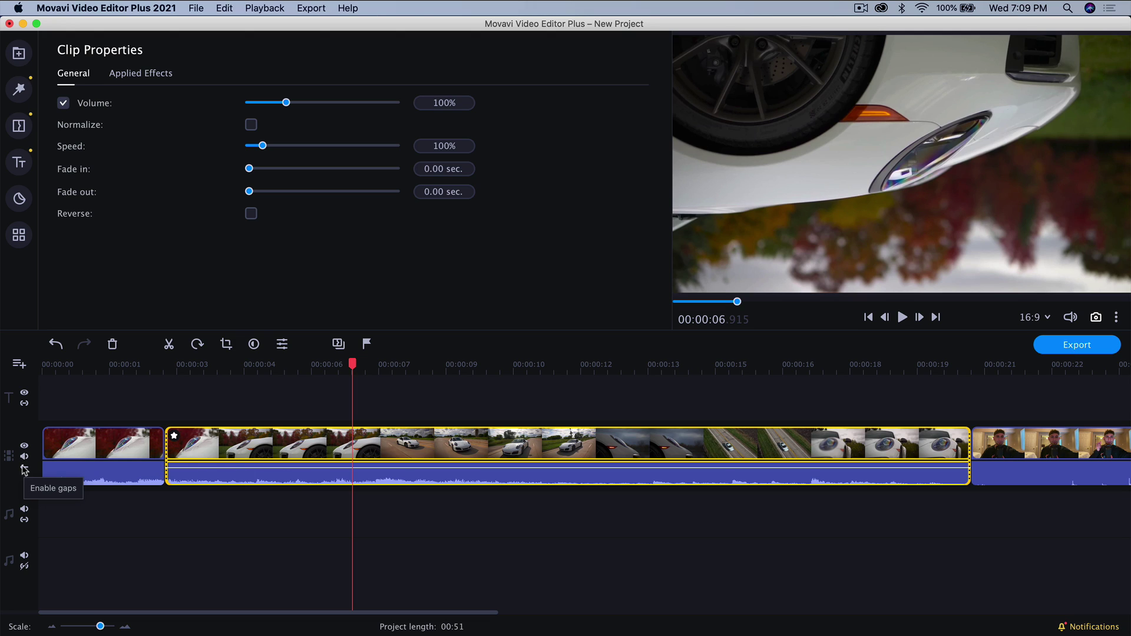
{"action": "scroll", "coordinate": [24, 469], "scroll_direction": "right", "scroll_amount": 3}
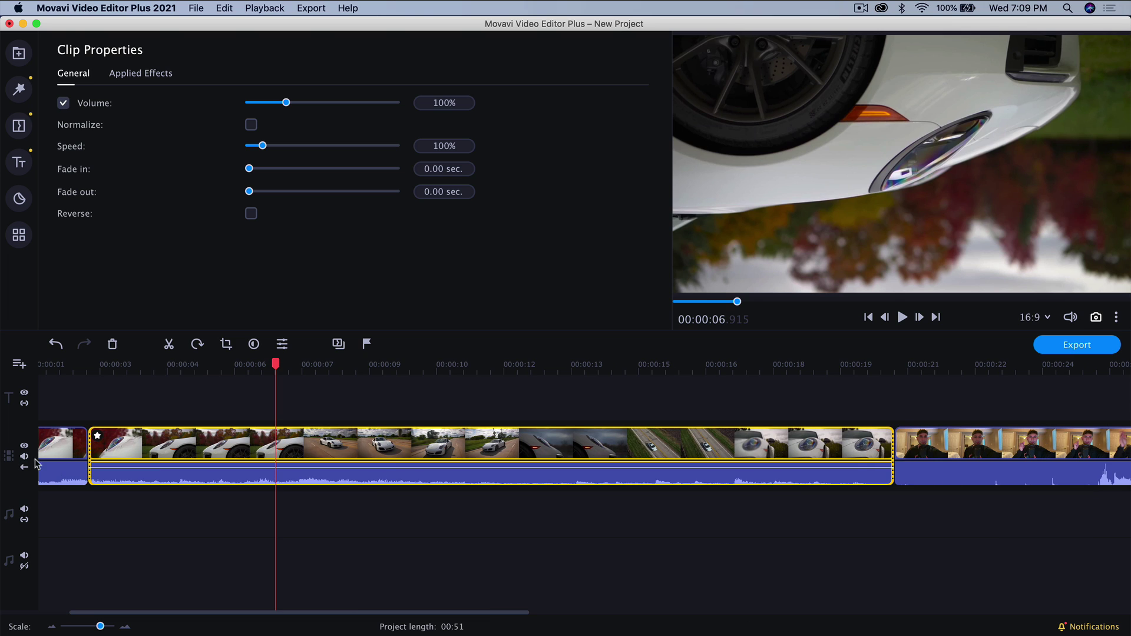
{"action": "scroll", "coordinate": [538, 399], "scroll_direction": "right", "scroll_amount": 12}
{"action": "left_click", "coordinate": [651, 403]}
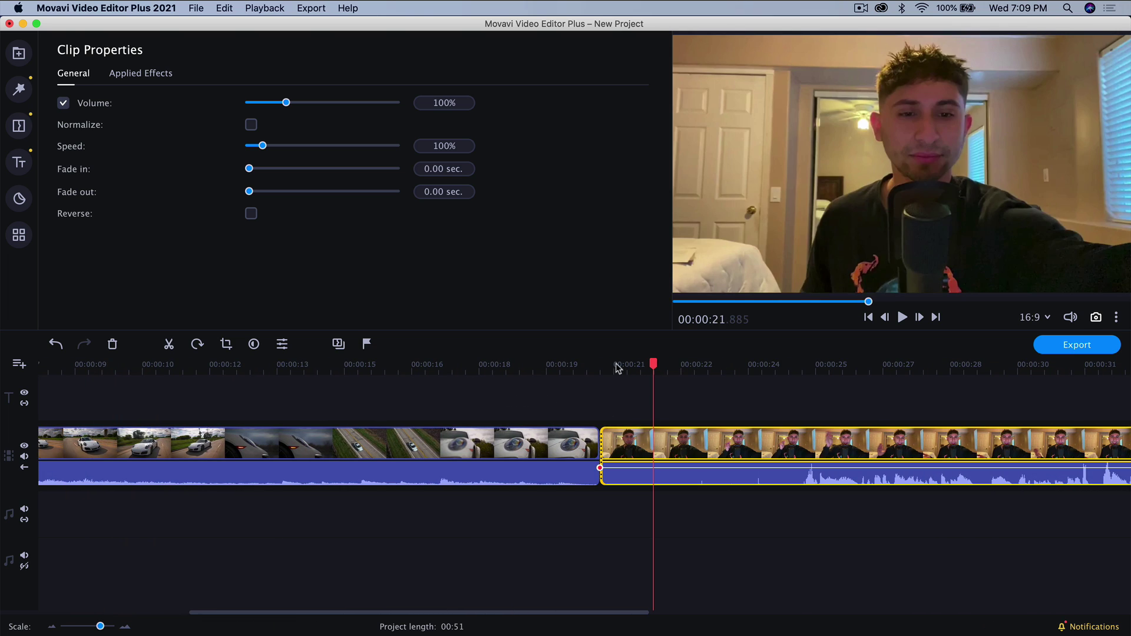
{"action": "left_click_drag", "start_coordinate": [655, 446], "coordinate": [712, 446]}
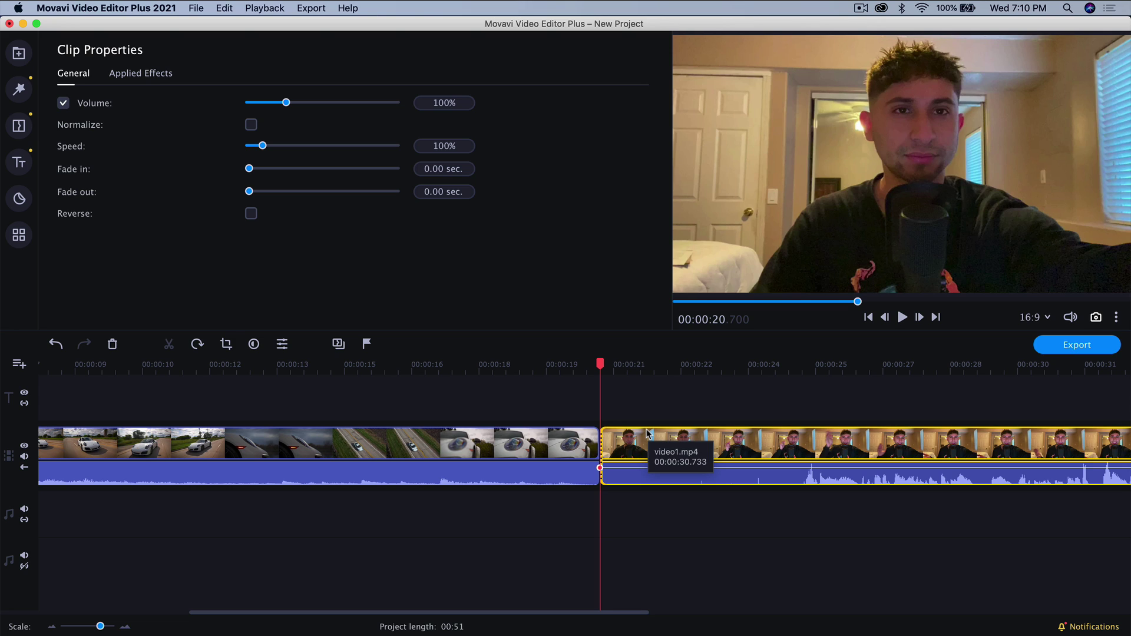
{"action": "left_click_drag", "start_coordinate": [646, 436], "coordinate": [691, 439]}
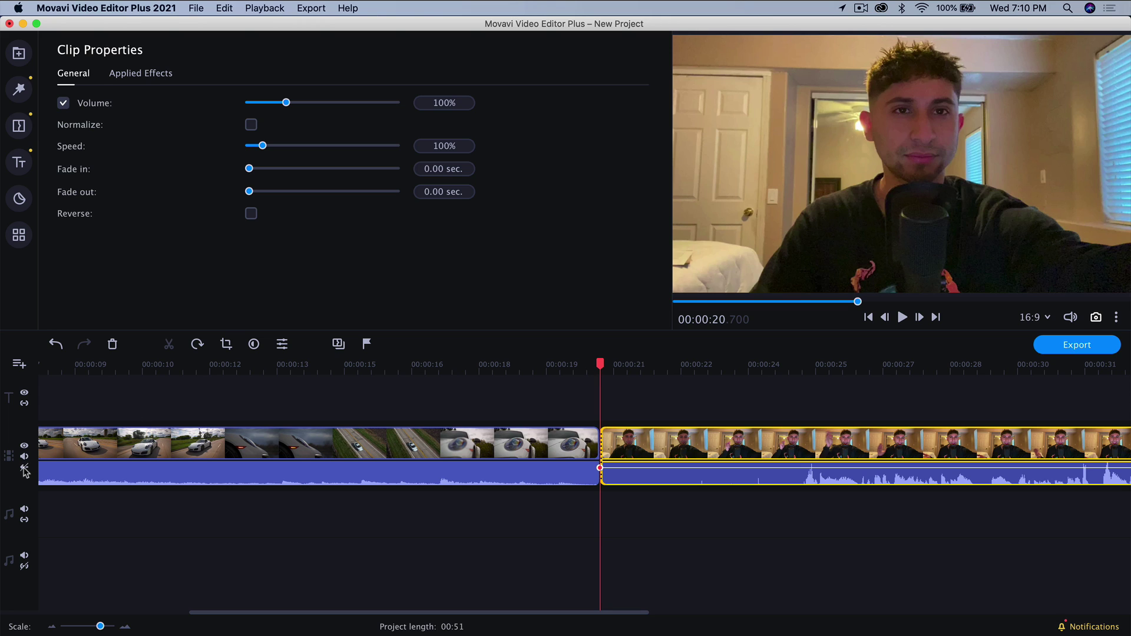
{"action": "left_click_drag", "start_coordinate": [629, 440], "coordinate": [665, 440]}
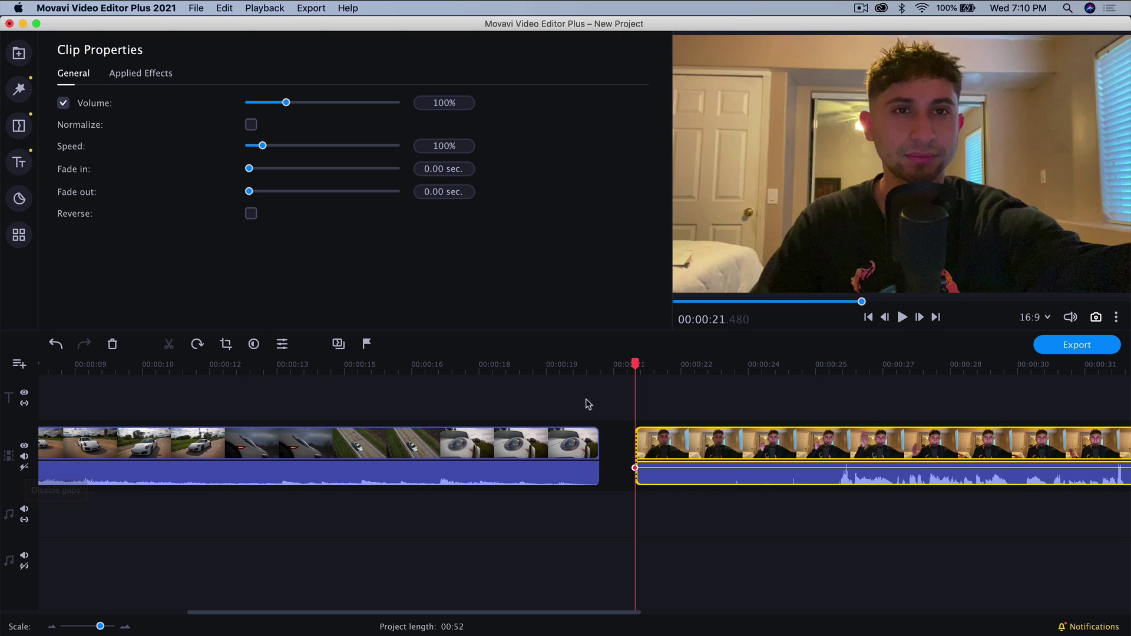
{"action": "left_click_drag", "start_coordinate": [660, 449], "coordinate": [711, 450]}
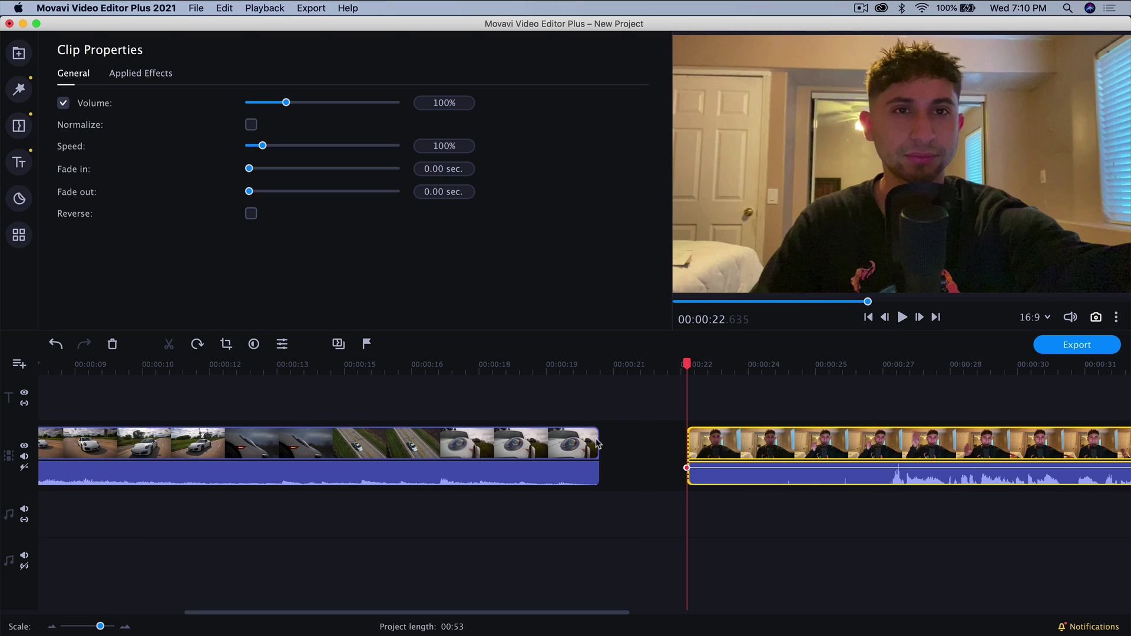
{"action": "left_click", "coordinate": [25, 469]}
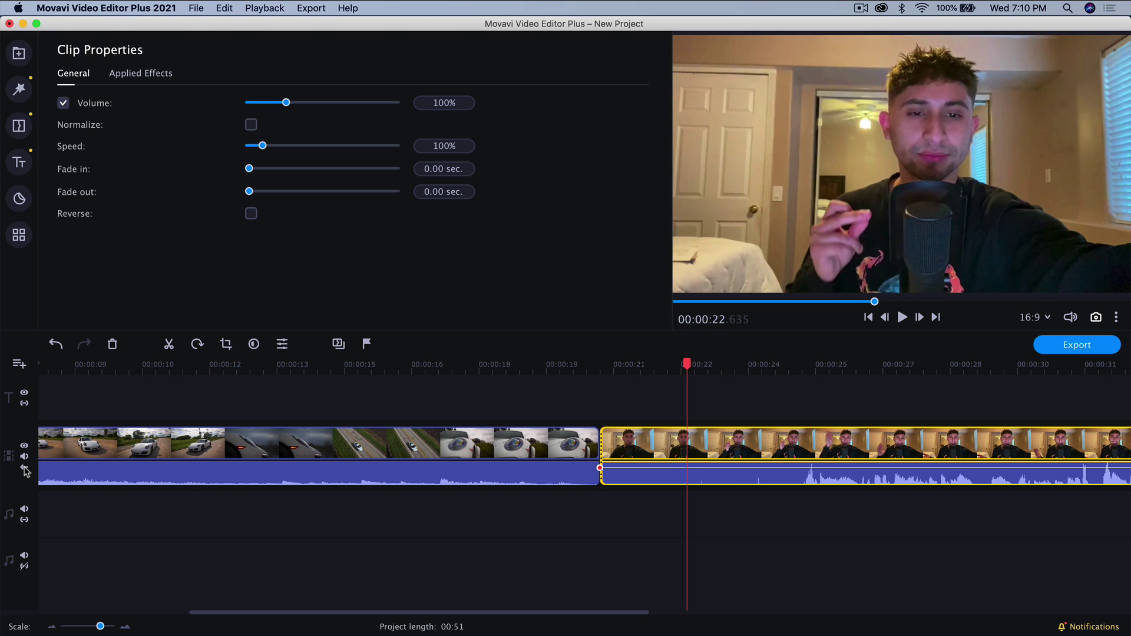
Step: Speed up the long car clip, mute the video track, and play it from the clip start
{"action": "scroll", "coordinate": [642, 464], "scroll_direction": "left", "scroll_amount": 10}
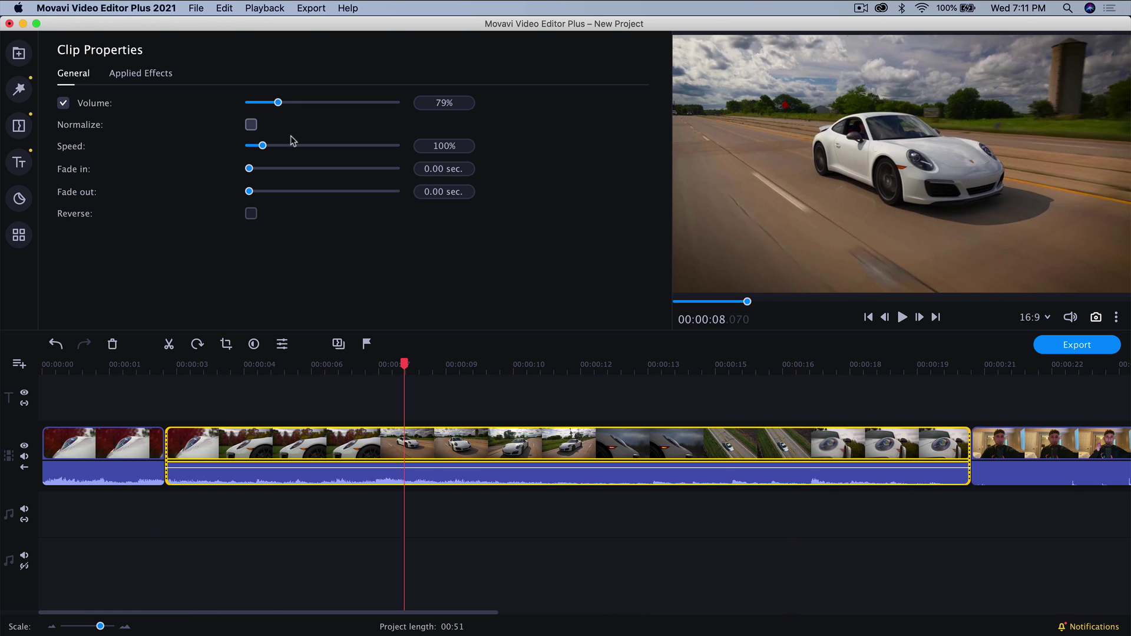
{"action": "left_click_drag", "start_coordinate": [287, 148], "coordinate": [337, 149]}
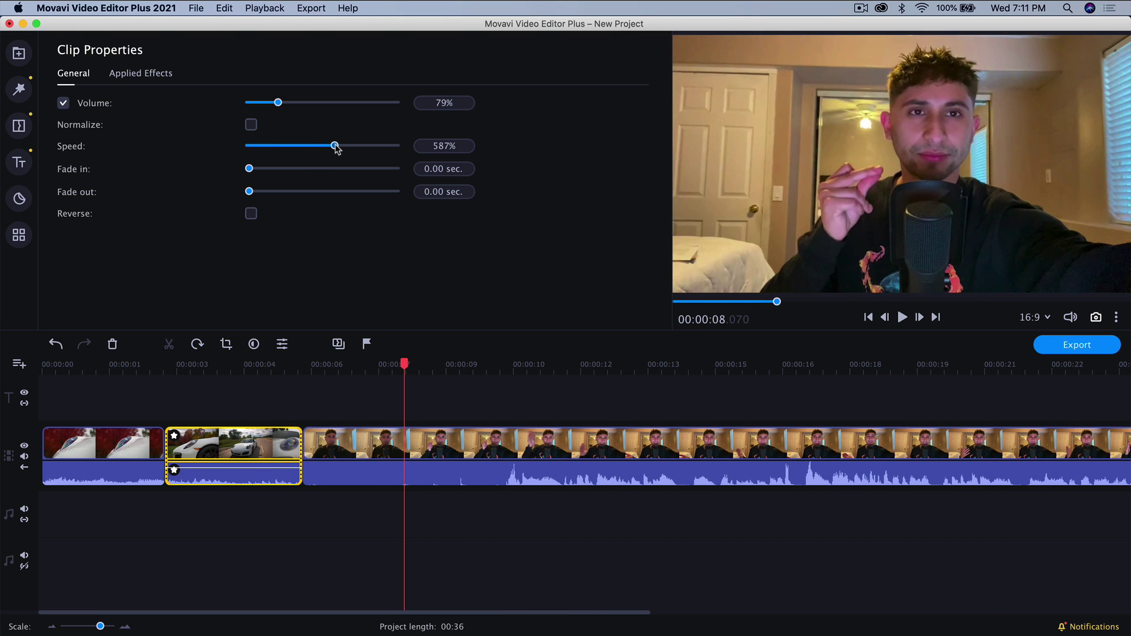
{"action": "left_click", "coordinate": [182, 366]}
{"action": "left_click", "coordinate": [23, 457]}
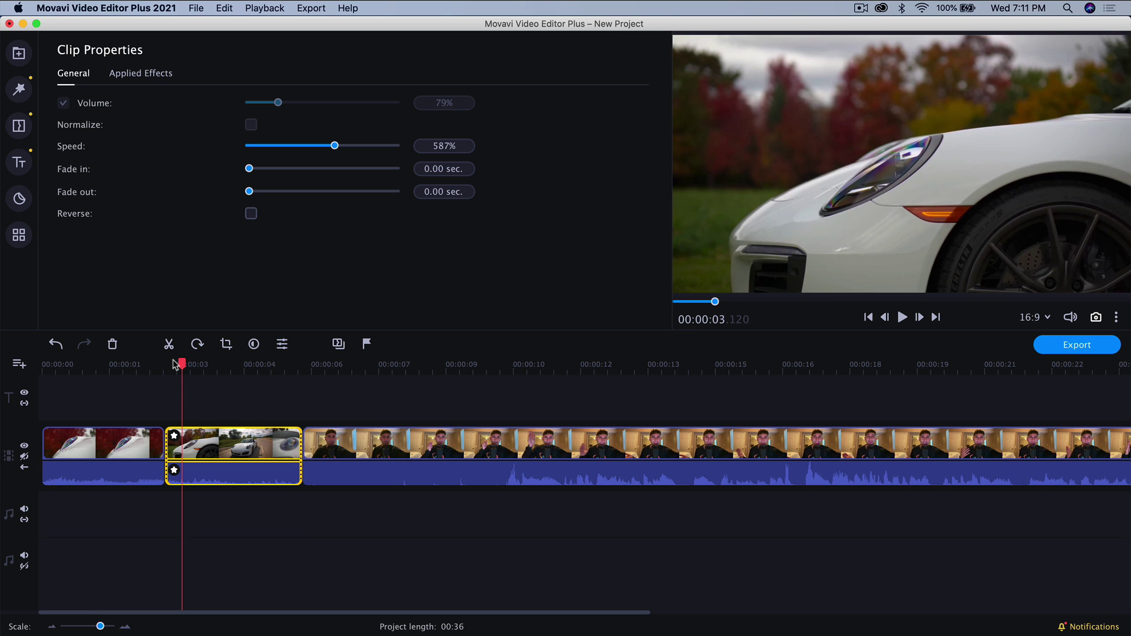
{"action": "left_click", "coordinate": [901, 317]}
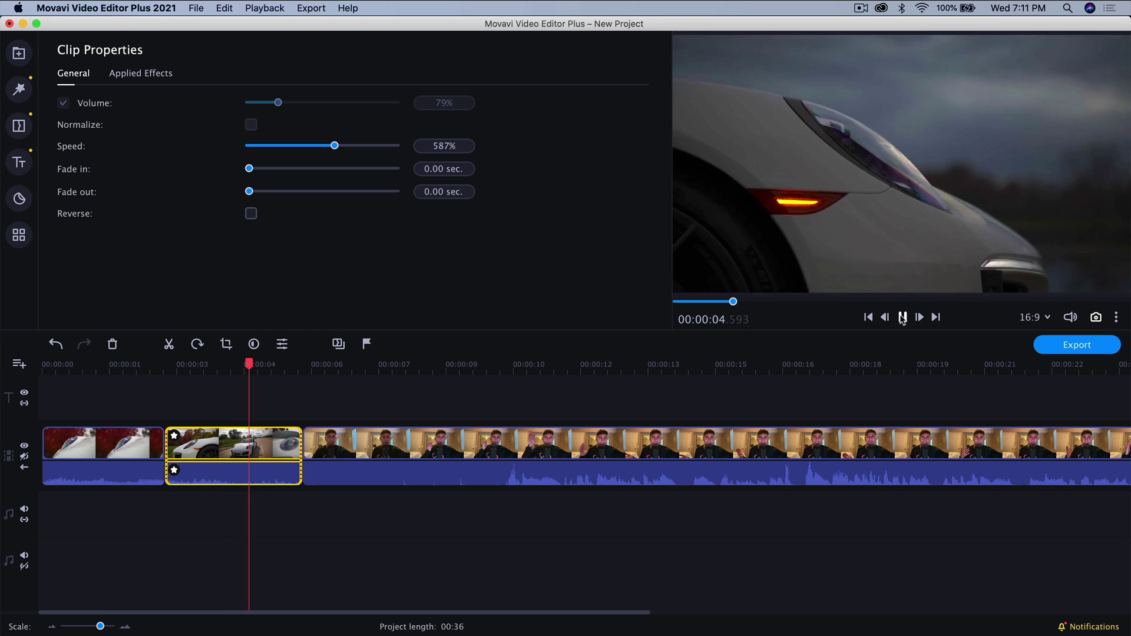
{"action": "left_click", "coordinate": [902, 318]}
Step: Set the car clip's speed back to 100%
{"action": "left_click", "coordinate": [225, 365]}
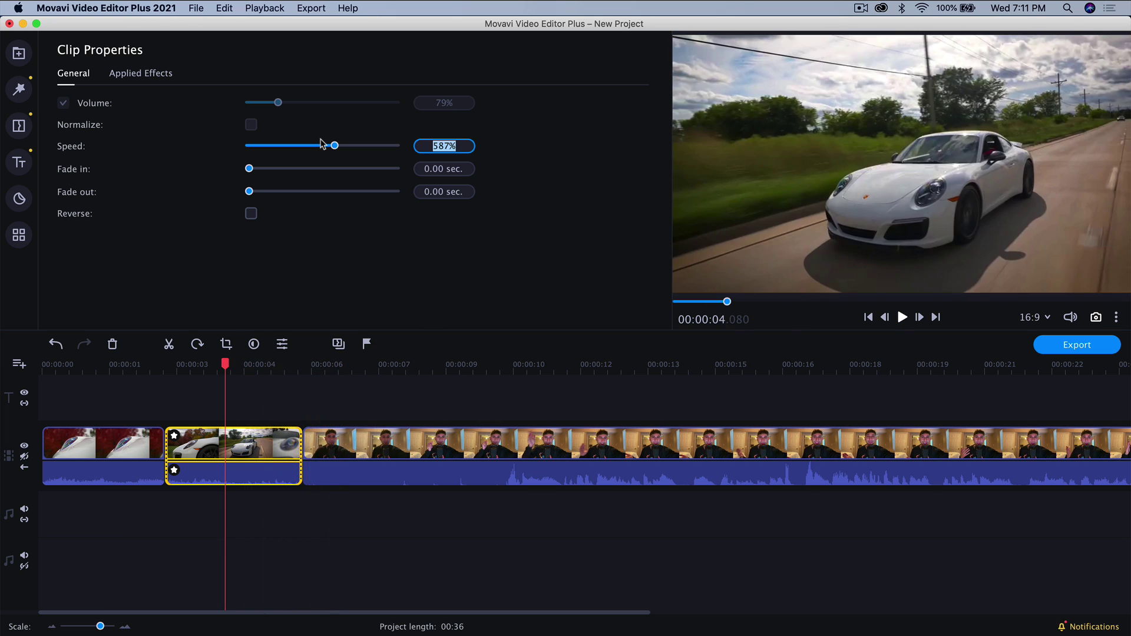
{"action": "type", "text": "100"}
{"action": "key", "text": "Return"}
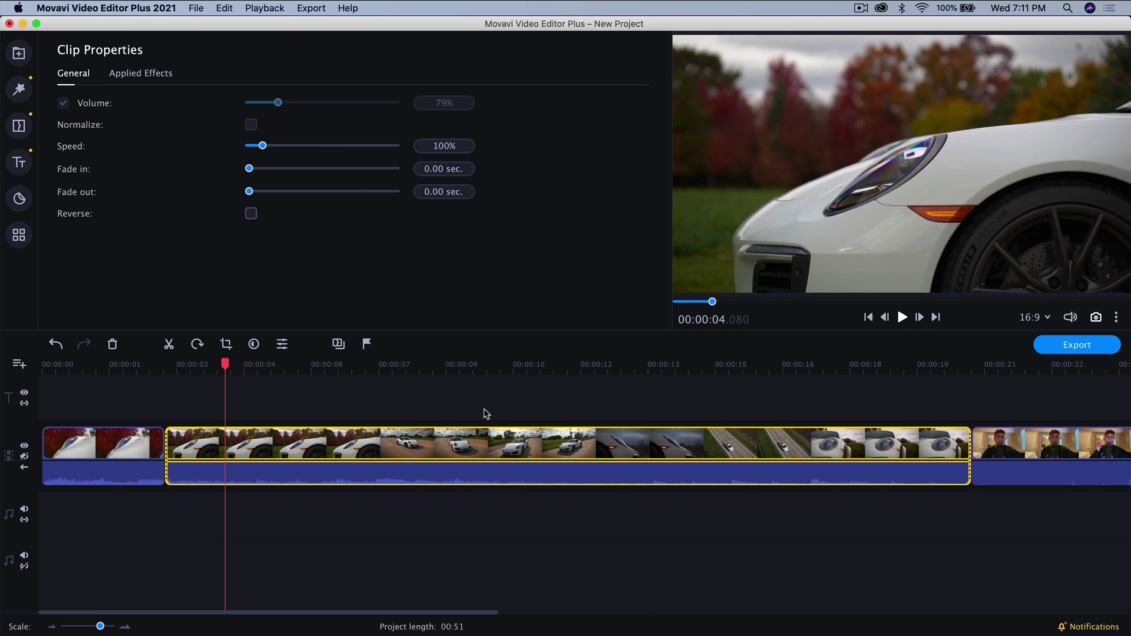
Step: Try the Sketch filter on the car clip and undo it
{"action": "left_click", "coordinate": [19, 89]}
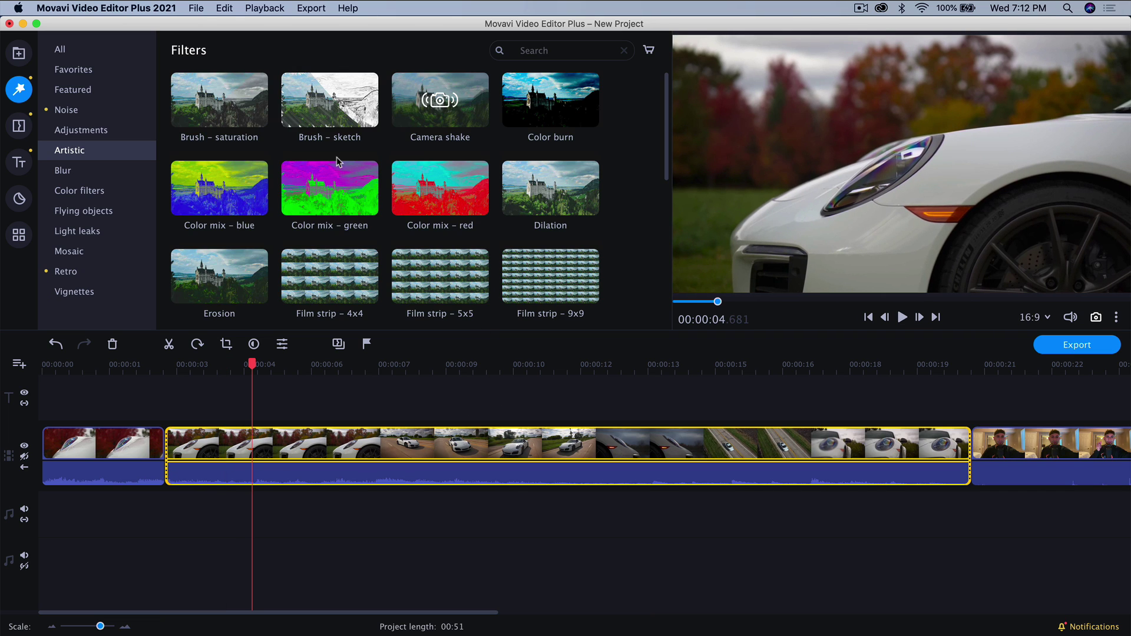
{"action": "scroll", "coordinate": [206, 171], "scroll_direction": "down", "scroll_amount": 10}
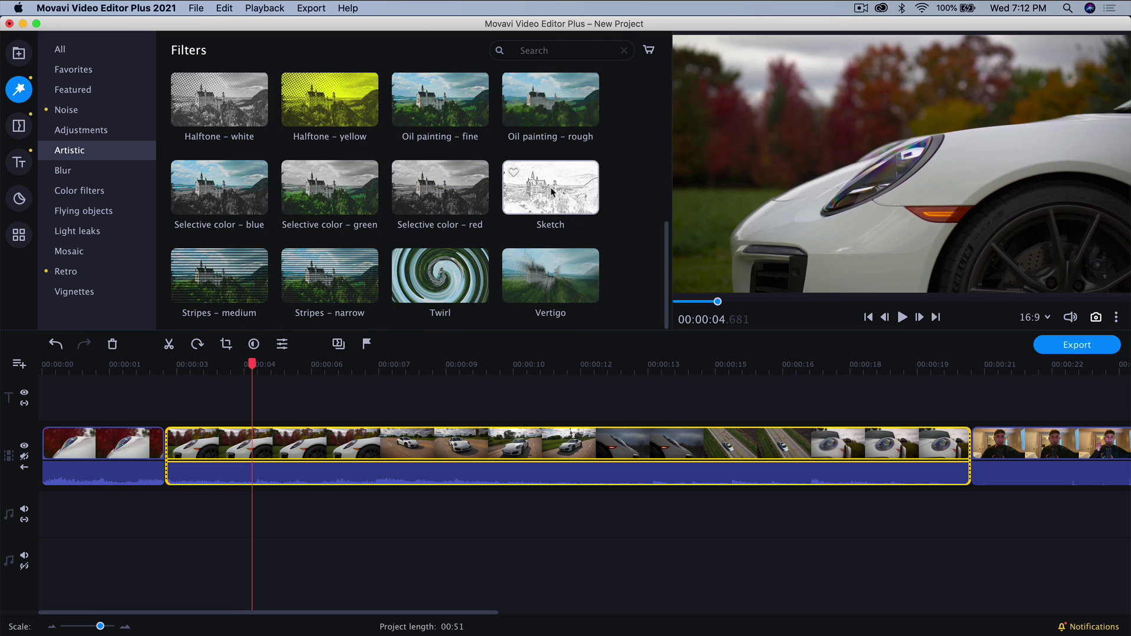
{"action": "mouse_move", "coordinate": [547, 187]}
{"action": "left_mouse_down"}
{"action": "mouse_move", "coordinate": [447, 436]}
{"action": "mouse_move", "coordinate": [380, 441]}
{"action": "left_mouse_up"}
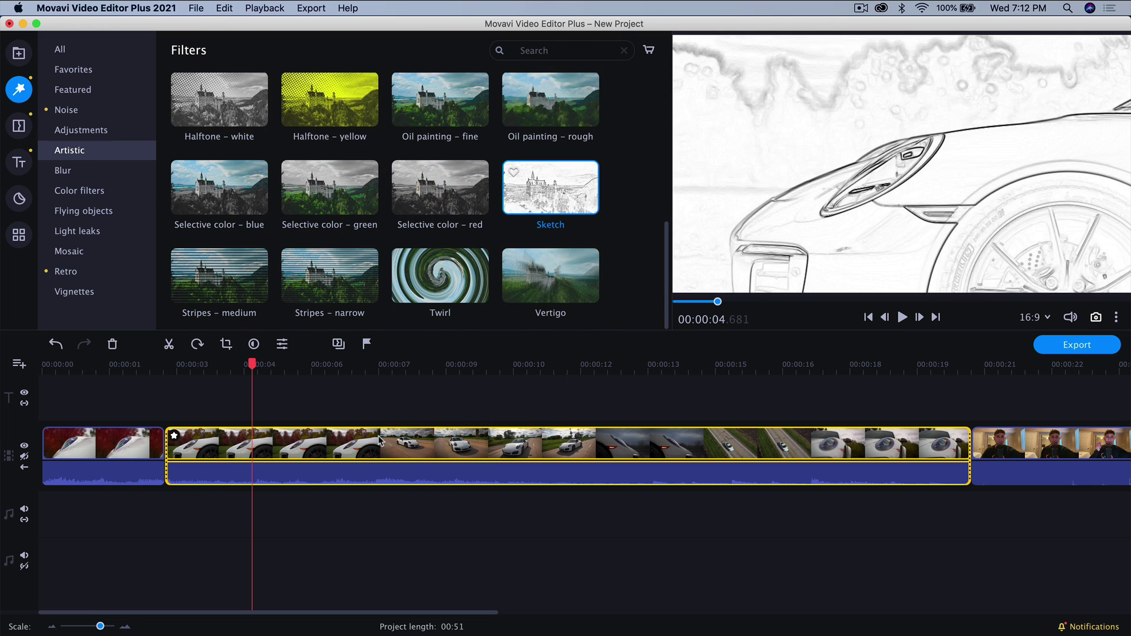
{"action": "key", "text": "super+z"}
Step: Apply the Bonnard filter from the Color category, preview it around 8.8 seconds, then undo it
{"action": "left_click", "coordinate": [80, 190]}
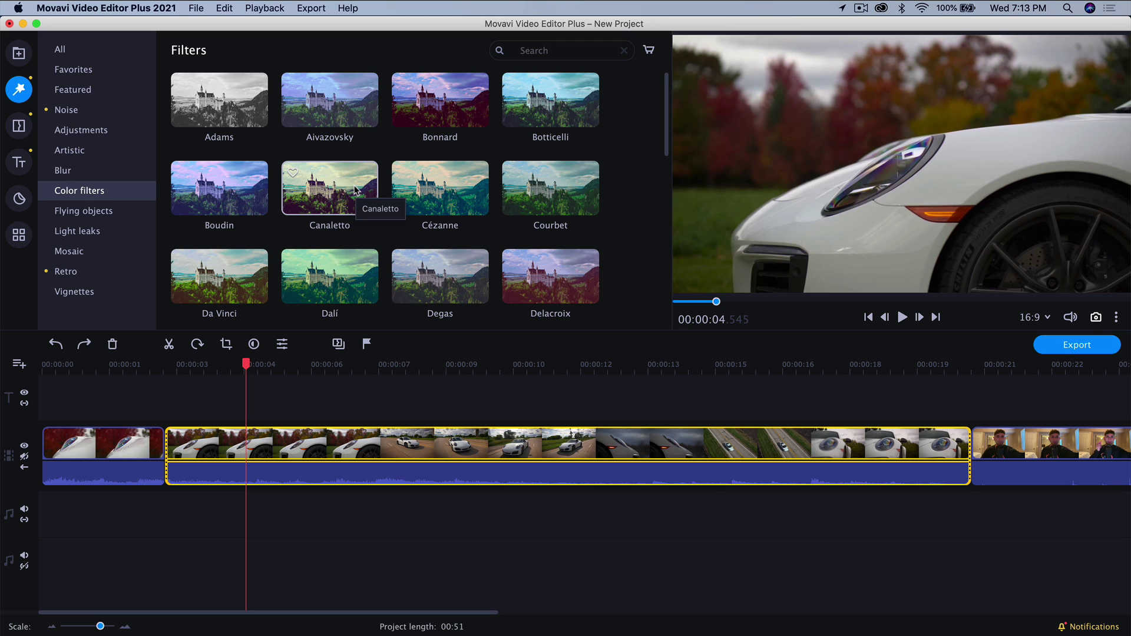
{"action": "scroll", "coordinate": [355, 190], "scroll_direction": "down", "scroll_amount": 10}
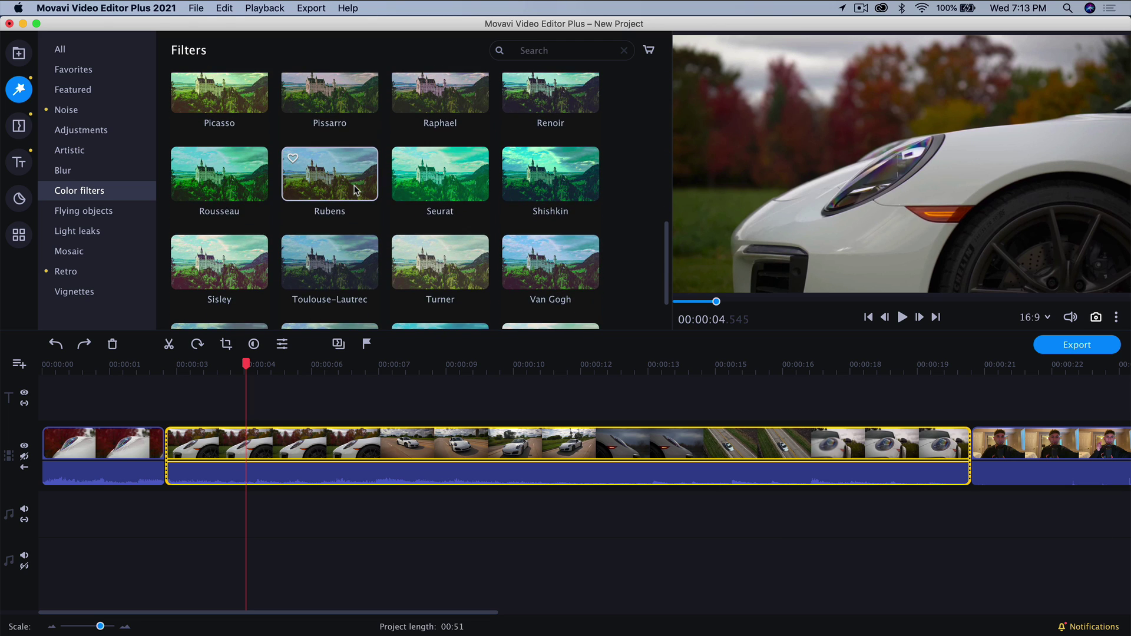
{"action": "scroll", "coordinate": [401, 193], "scroll_direction": "up", "scroll_amount": 10}
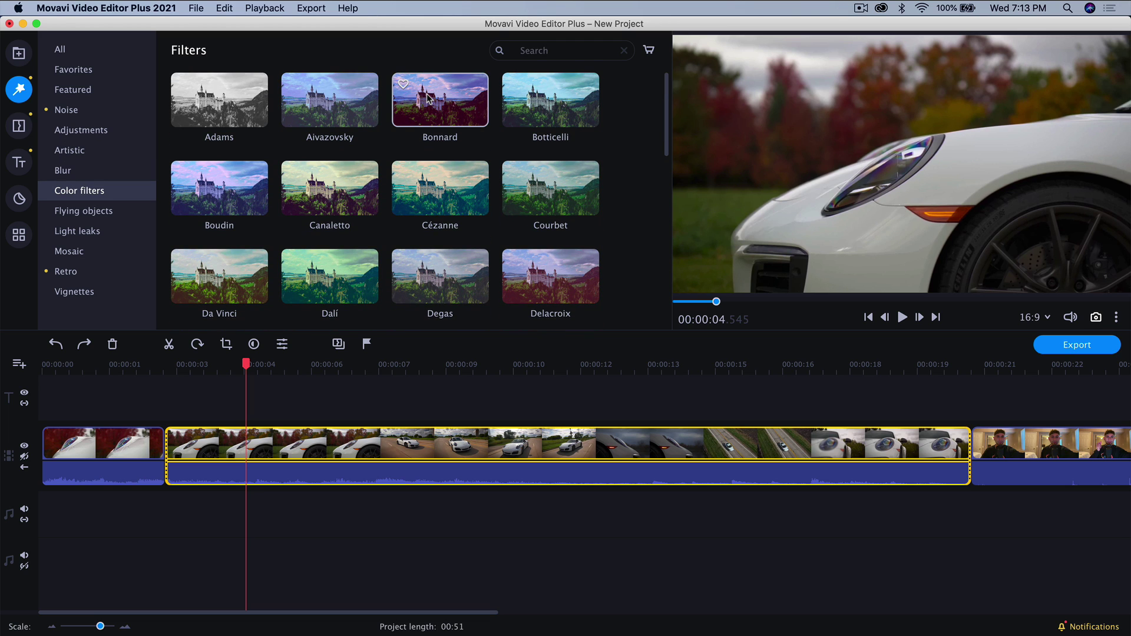
{"action": "left_click_drag", "start_coordinate": [432, 92], "coordinate": [293, 438]}
{"action": "mouse_move", "coordinate": [447, 368]}
{"action": "left_mouse_down"}
{"action": "mouse_move", "coordinate": [469, 367]}
{"action": "mouse_move", "coordinate": [436, 366]}
{"action": "left_mouse_up"}
{"action": "left_click", "coordinate": [903, 317]}
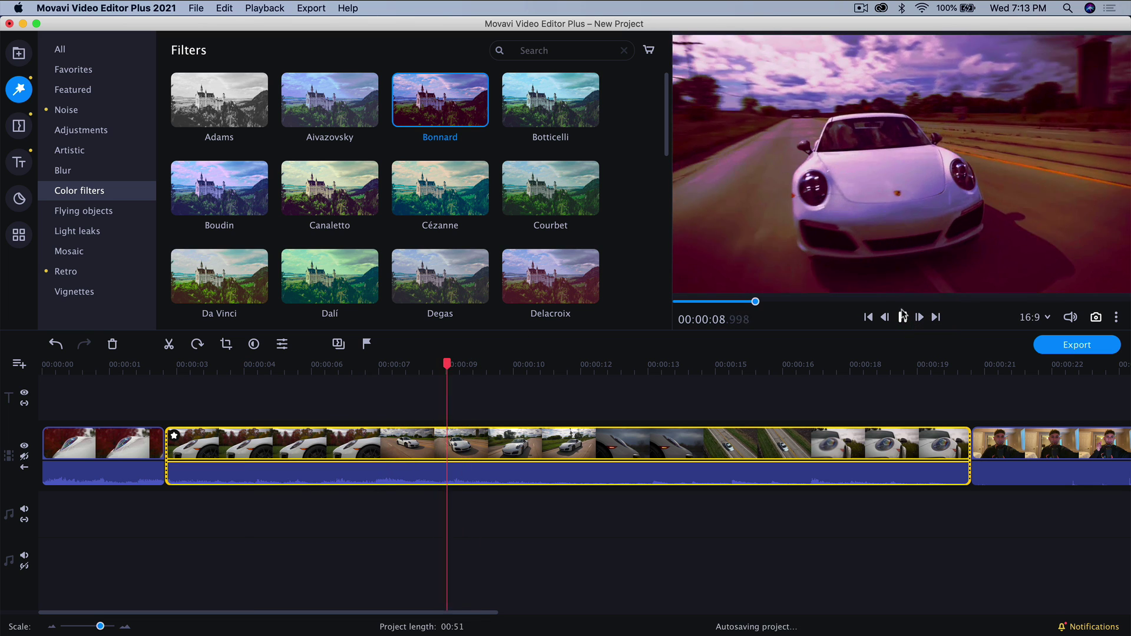
{"action": "key", "text": "space"}
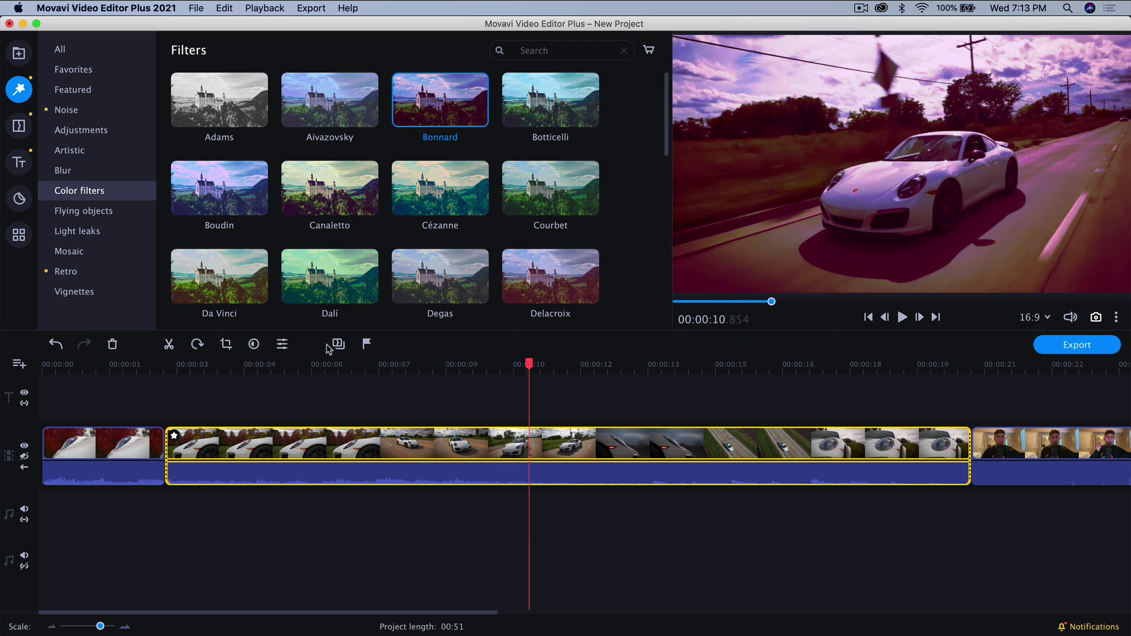
{"action": "key", "text": "super+z"}
Step: Browse the filter categories, moving through Flying objects to Light leaks
{"action": "scroll", "coordinate": [380, 129], "scroll_direction": "down", "scroll_amount": 5}
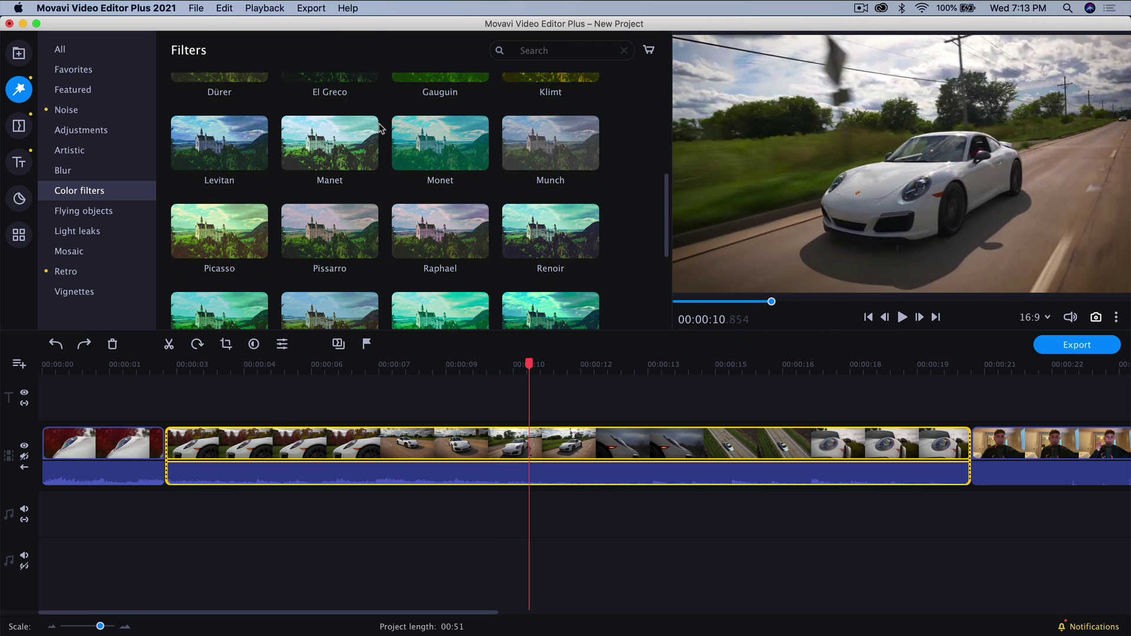
{"action": "scroll", "coordinate": [411, 174], "scroll_direction": "down", "scroll_amount": 3}
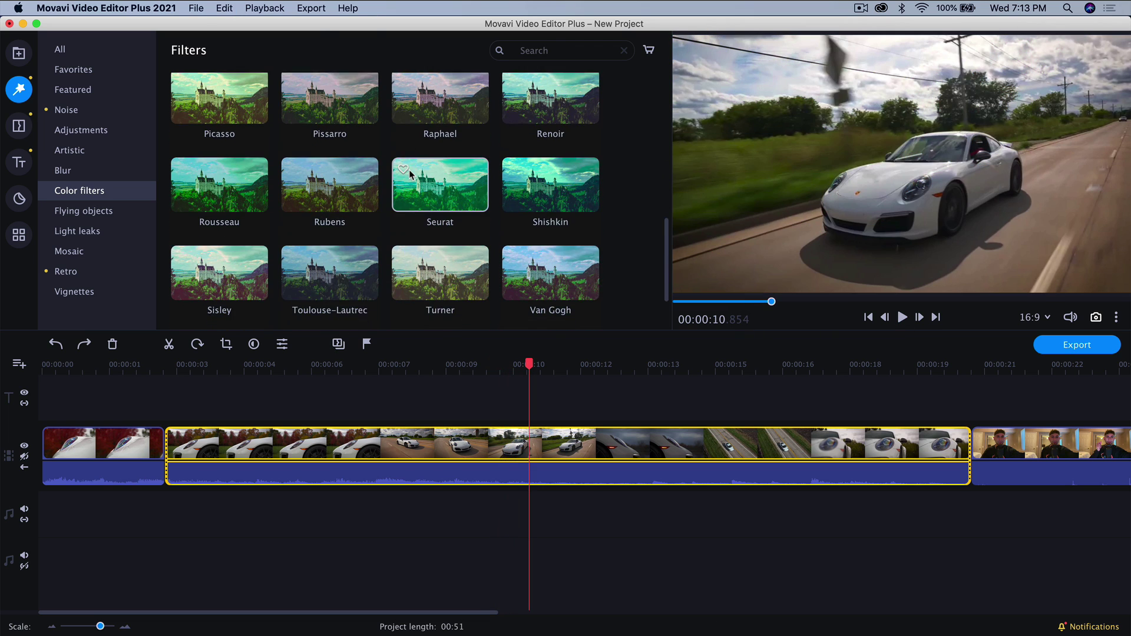
{"action": "scroll", "coordinate": [410, 174], "scroll_direction": "down", "scroll_amount": 2}
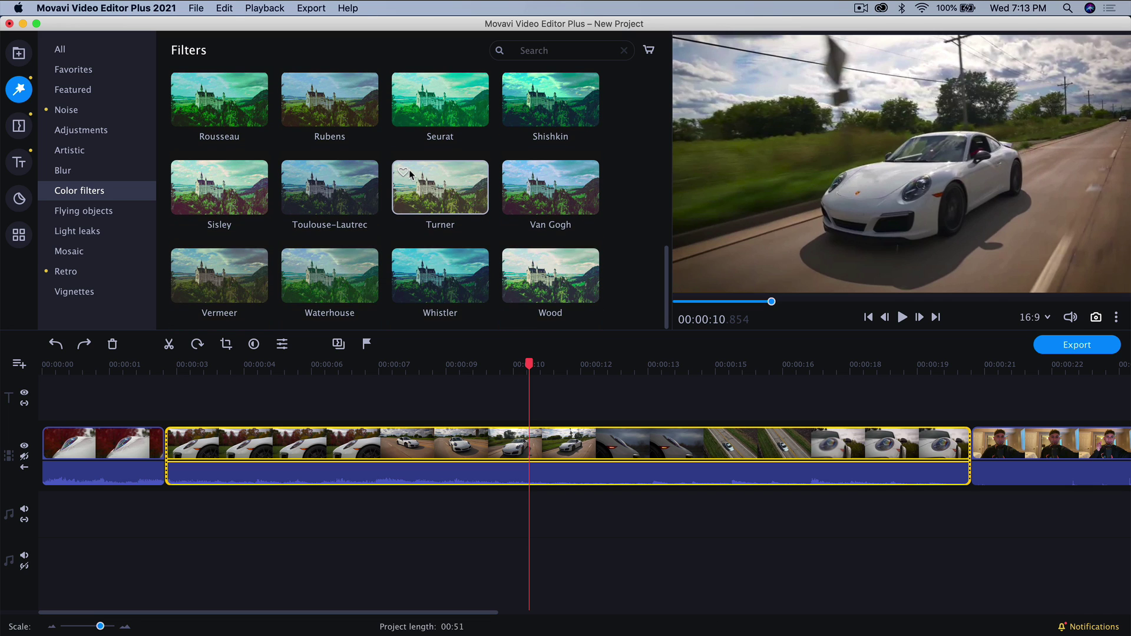
{"action": "scroll", "coordinate": [410, 174], "scroll_direction": "up", "scroll_amount": 6}
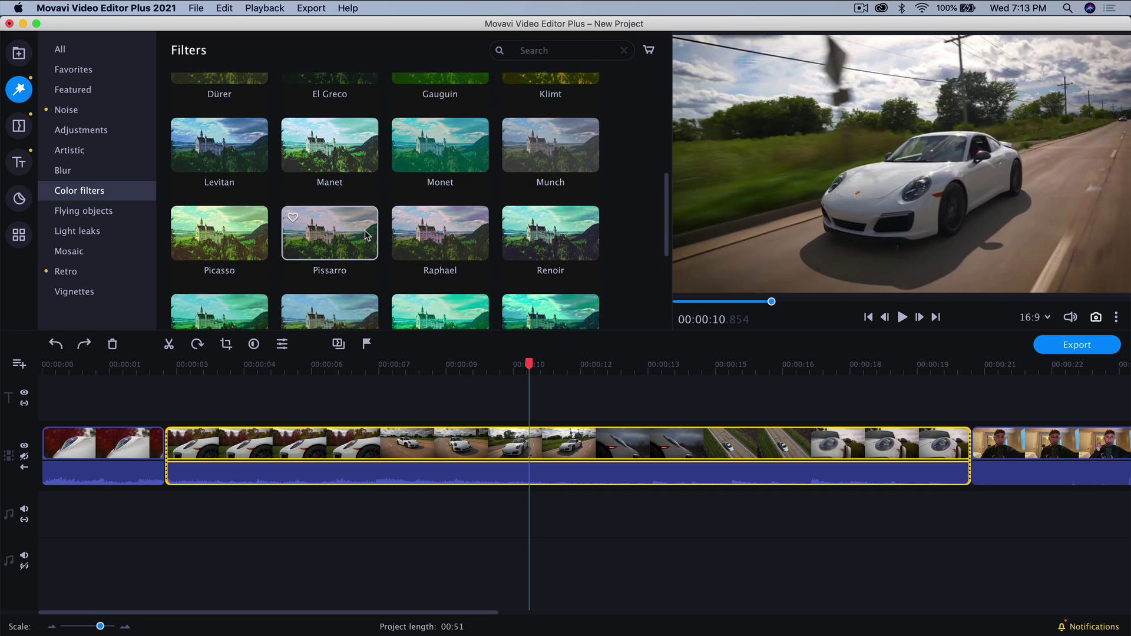
{"action": "scroll", "coordinate": [380, 220], "scroll_direction": "up", "scroll_amount": 4}
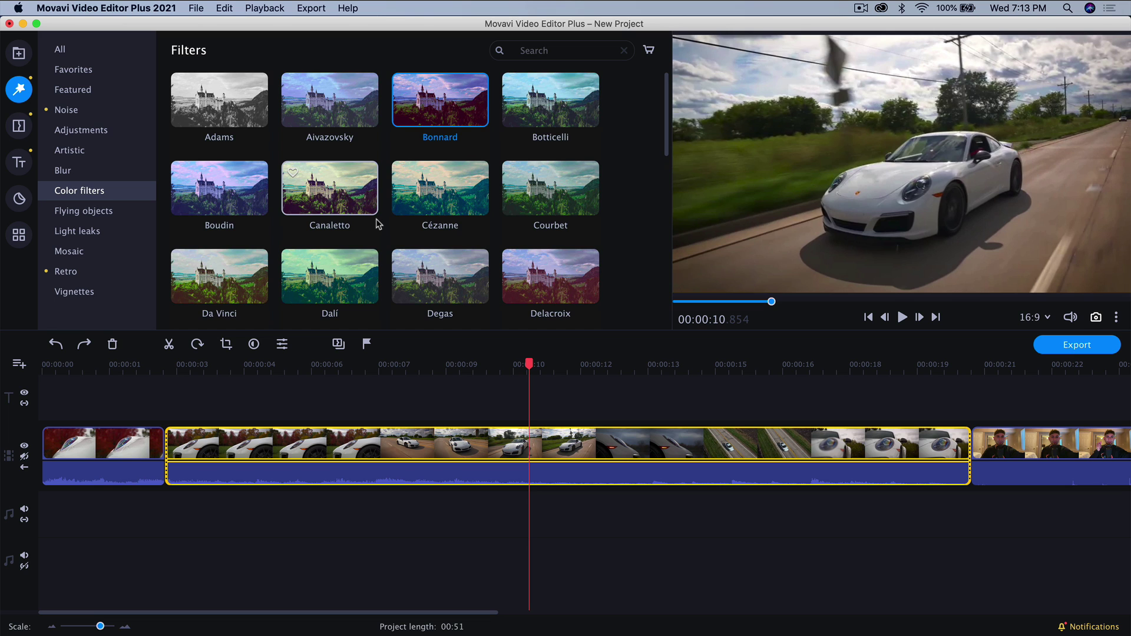
{"action": "scroll", "coordinate": [412, 181], "scroll_direction": "down", "scroll_amount": 10}
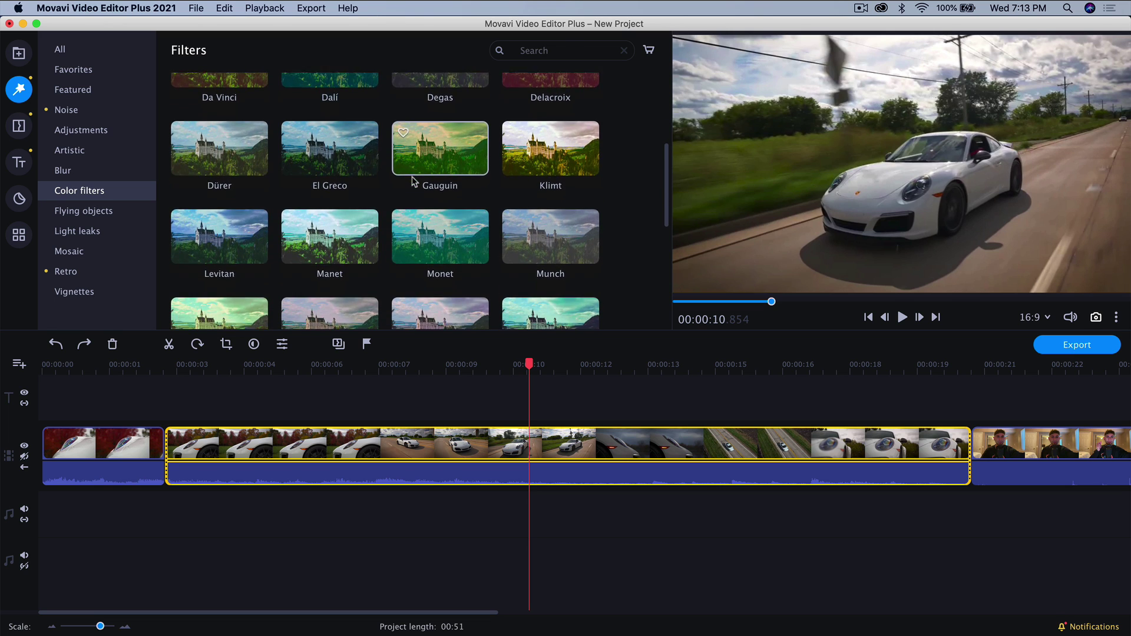
{"action": "scroll", "coordinate": [412, 181], "scroll_direction": "up", "scroll_amount": 10}
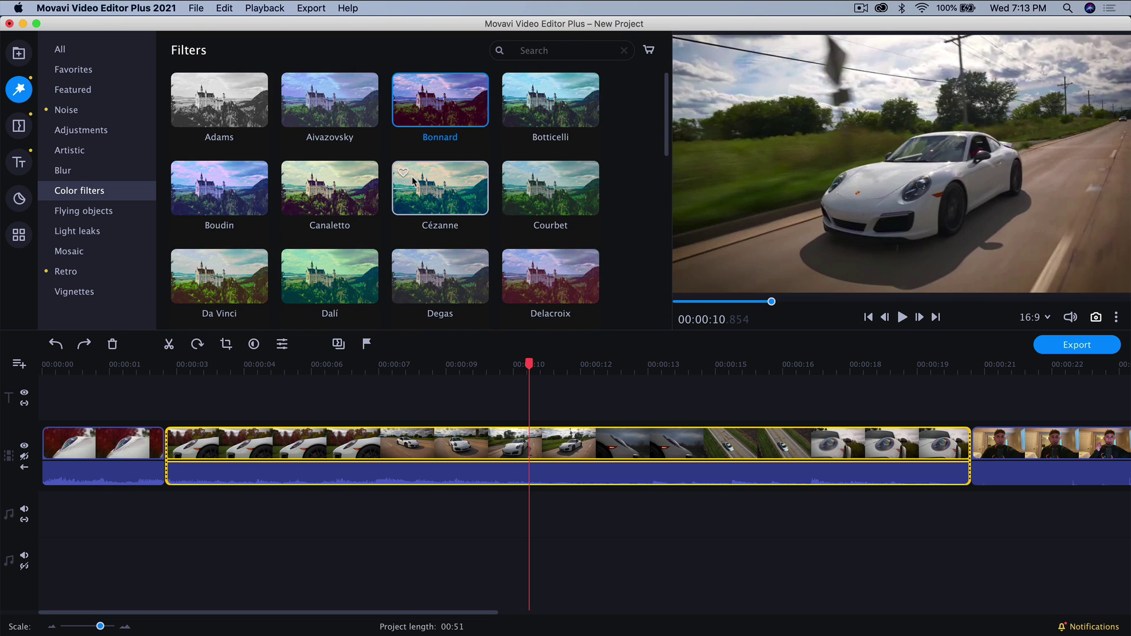
{"action": "left_click", "coordinate": [79, 210]}
{"action": "left_click", "coordinate": [77, 230]}
Step: Apply Light leaks 1 to the car clip and preview it from about 3.8 seconds
{"action": "scroll", "coordinate": [318, 181], "scroll_direction": "down", "scroll_amount": 3}
{"action": "scroll", "coordinate": [324, 180], "scroll_direction": "up", "scroll_amount": 2}
{"action": "scroll", "coordinate": [324, 180], "scroll_direction": "up", "scroll_amount": 1}
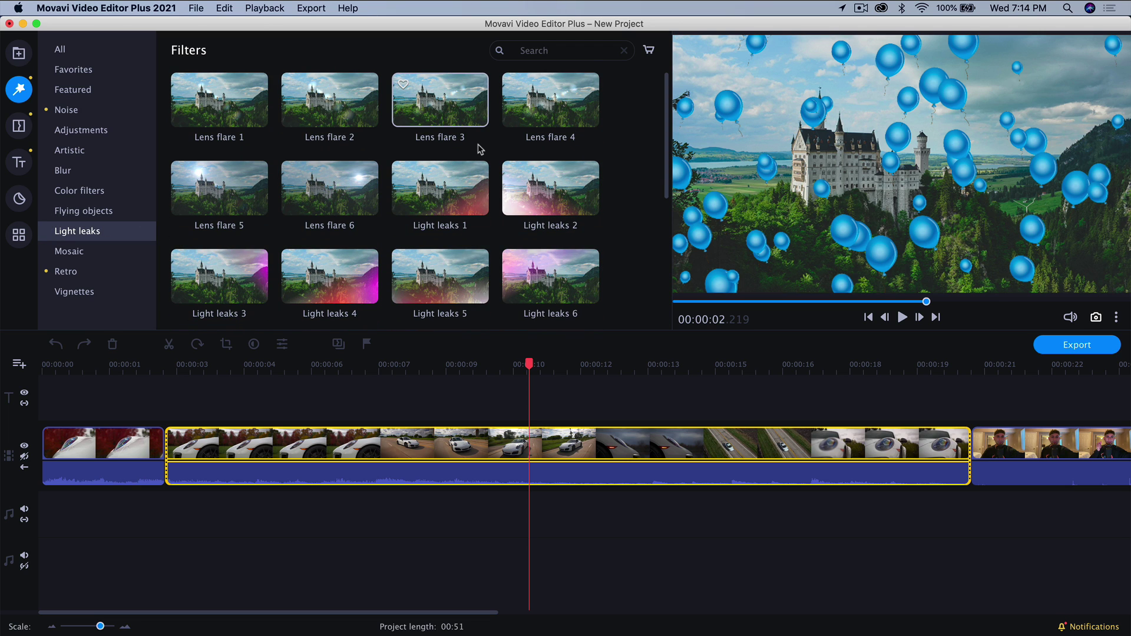
{"action": "left_click_drag", "start_coordinate": [442, 187], "coordinate": [218, 437]}
{"action": "left_click_drag", "start_coordinate": [248, 371], "coordinate": [212, 371]}
{"action": "left_click", "coordinate": [901, 318]}
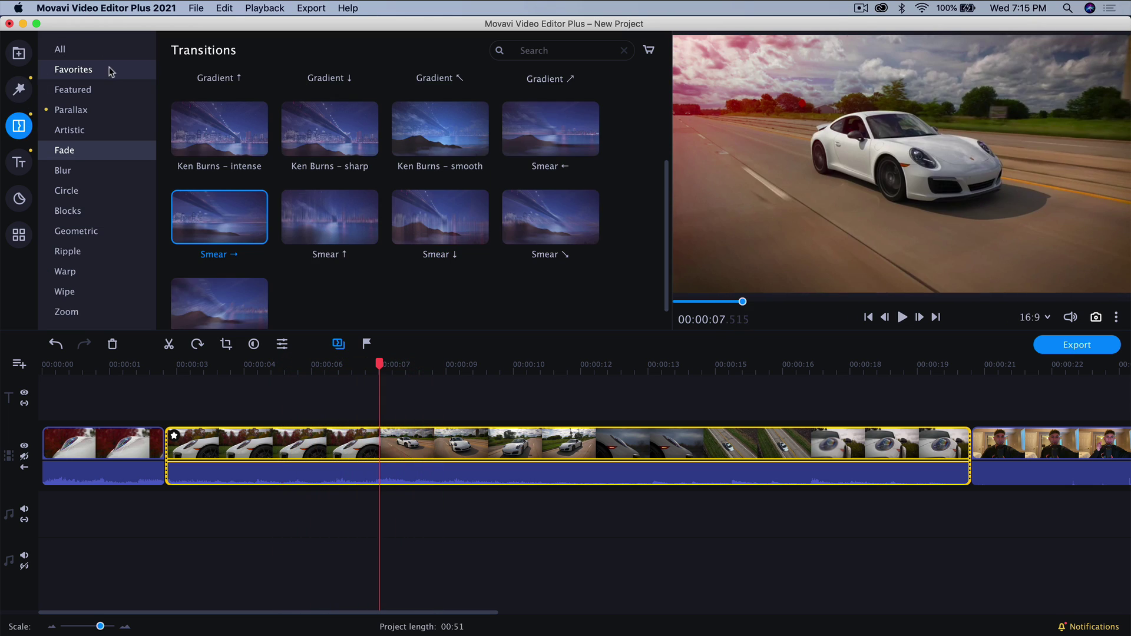
Step: From All transitions, drop Parallax 4 onto the junction of the first two clips
{"action": "scroll", "coordinate": [354, 212], "scroll_direction": "up", "scroll_amount": 5}
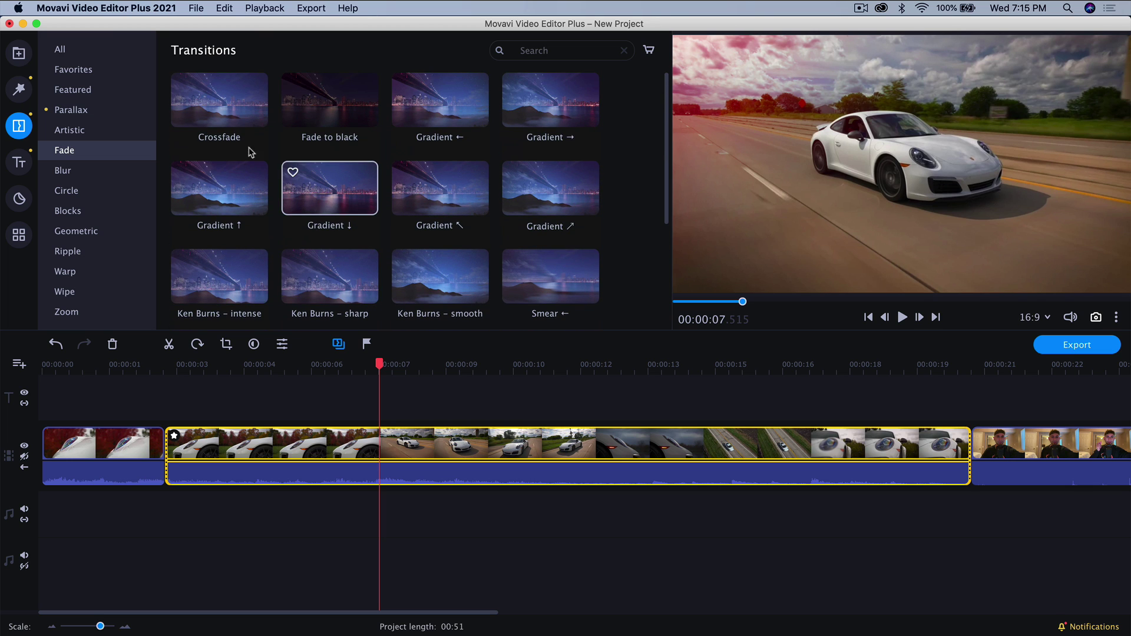
{"action": "left_click", "coordinate": [102, 55]}
{"action": "scroll", "coordinate": [335, 176], "scroll_direction": "down", "scroll_amount": 10}
{"action": "scroll", "coordinate": [345, 171], "scroll_direction": "down", "scroll_amount": 5}
{"action": "scroll", "coordinate": [346, 169], "scroll_direction": "up", "scroll_amount": 10}
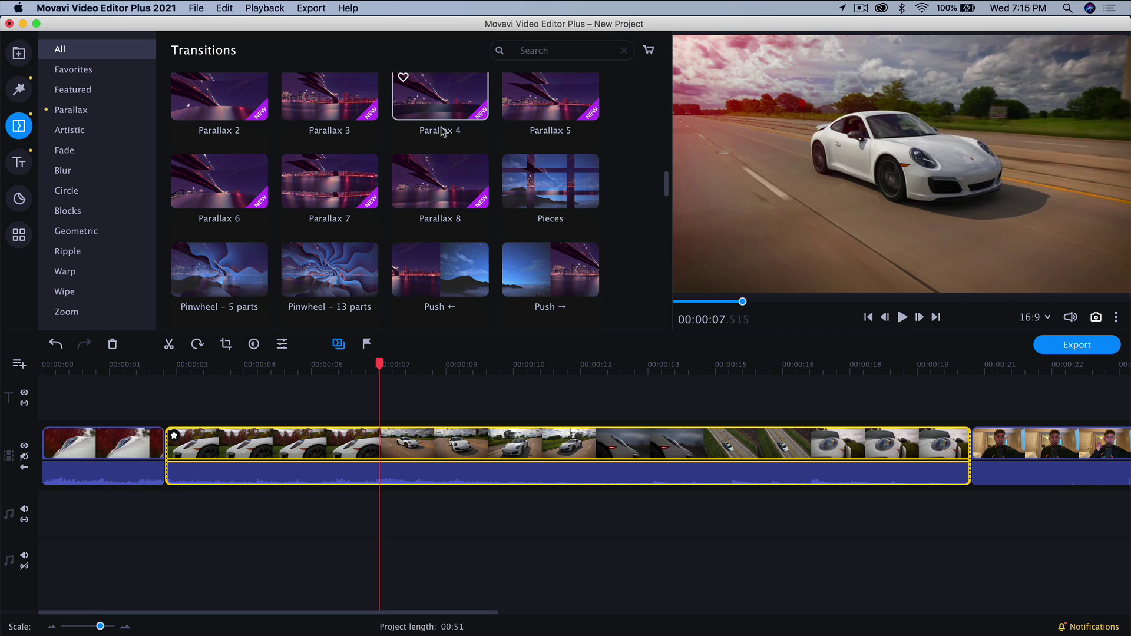
{"action": "left_click", "coordinate": [443, 89]}
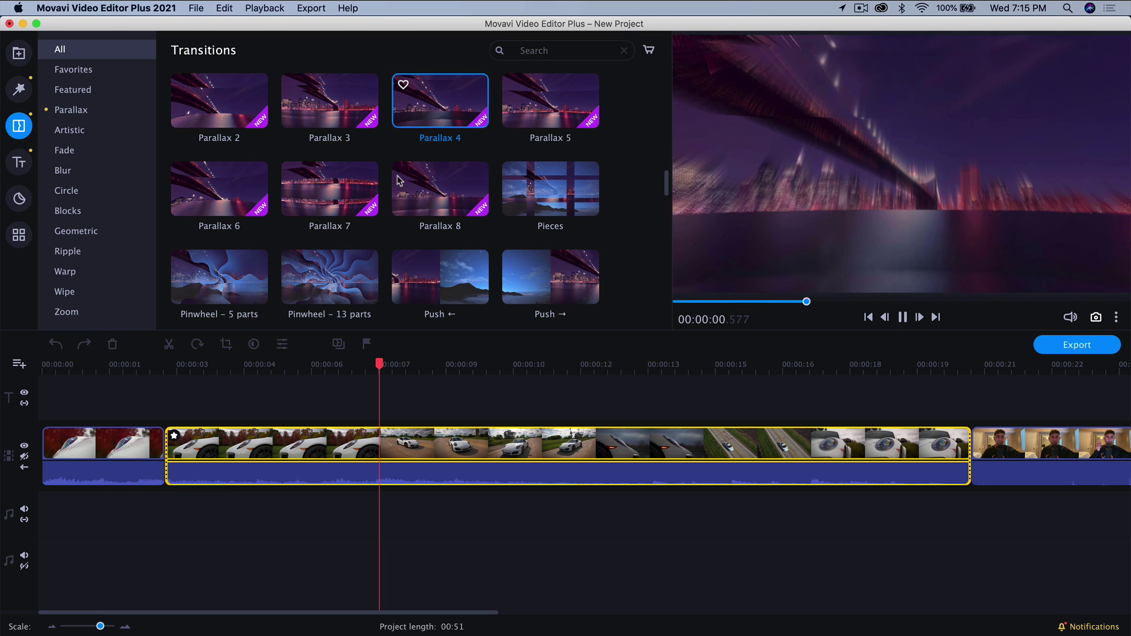
{"action": "mouse_move", "coordinate": [443, 88]}
{"action": "left_mouse_down"}
{"action": "mouse_move", "coordinate": [236, 437]}
{"action": "mouse_move", "coordinate": [207, 460]}
{"action": "mouse_move", "coordinate": [172, 453]}
{"action": "left_mouse_up"}
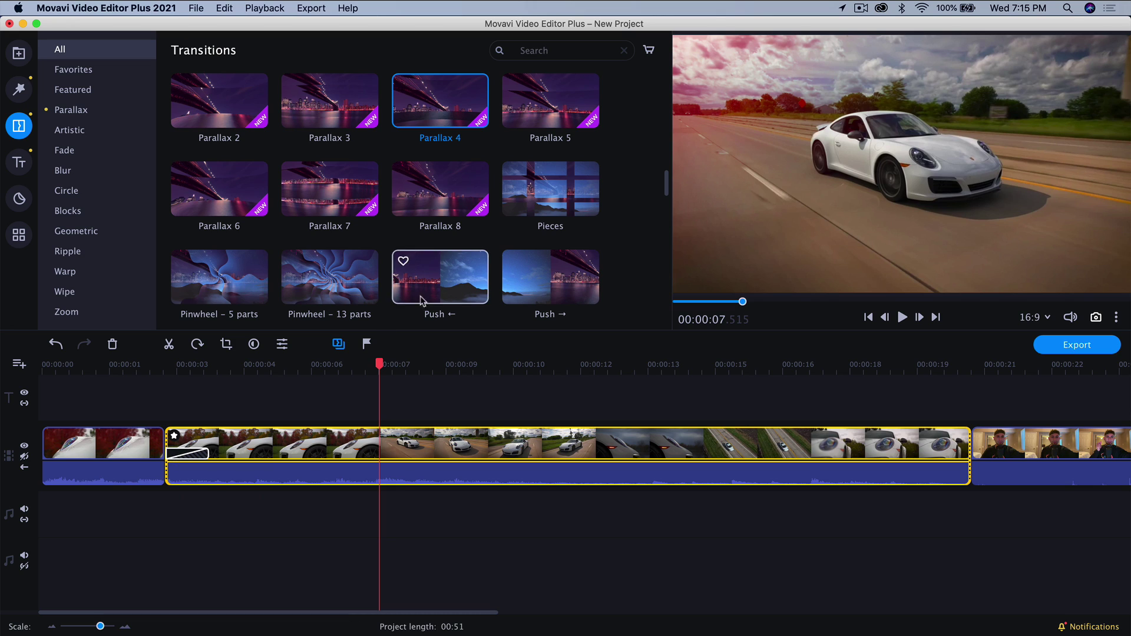
{"action": "left_click_drag", "start_coordinate": [424, 101], "coordinate": [175, 459]}
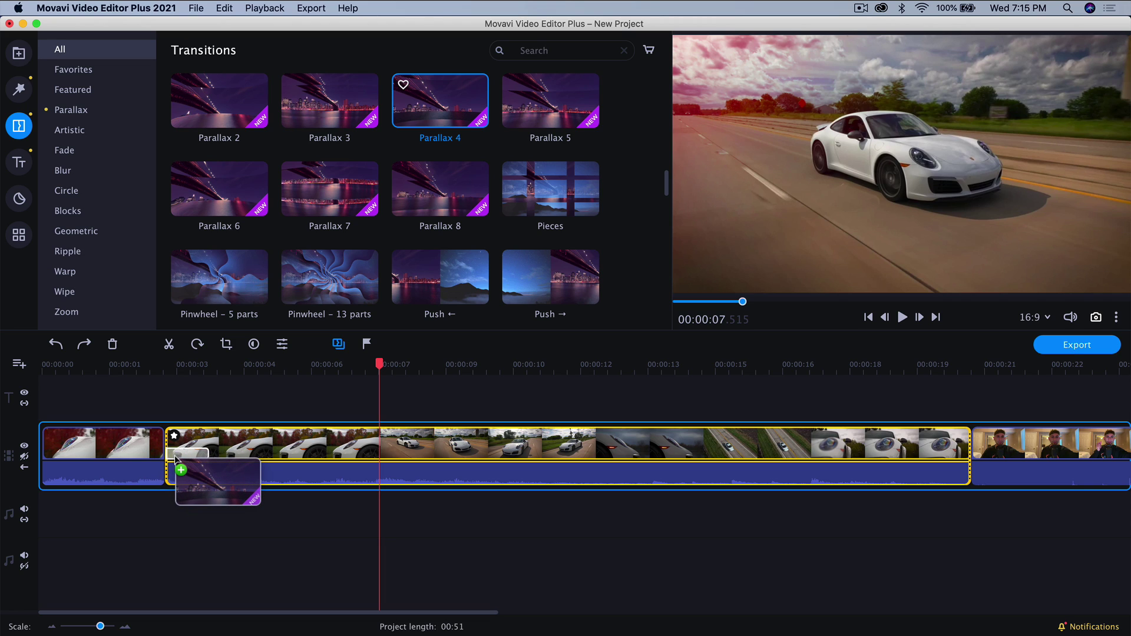
{"action": "left_click_drag", "start_coordinate": [175, 458], "coordinate": [164, 456]}
Step: Play back the Parallax 4 transition from just before it
{"action": "left_click_drag", "start_coordinate": [381, 369], "coordinate": [98, 371]}
{"action": "left_click", "coordinate": [901, 318]}
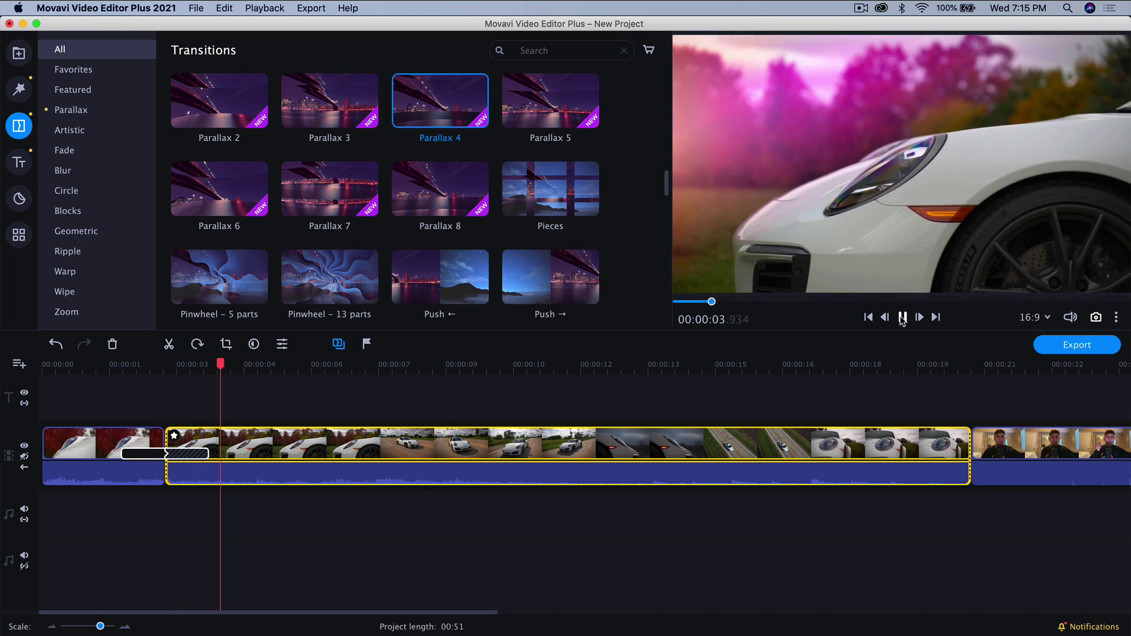
{"action": "key", "text": "space"}
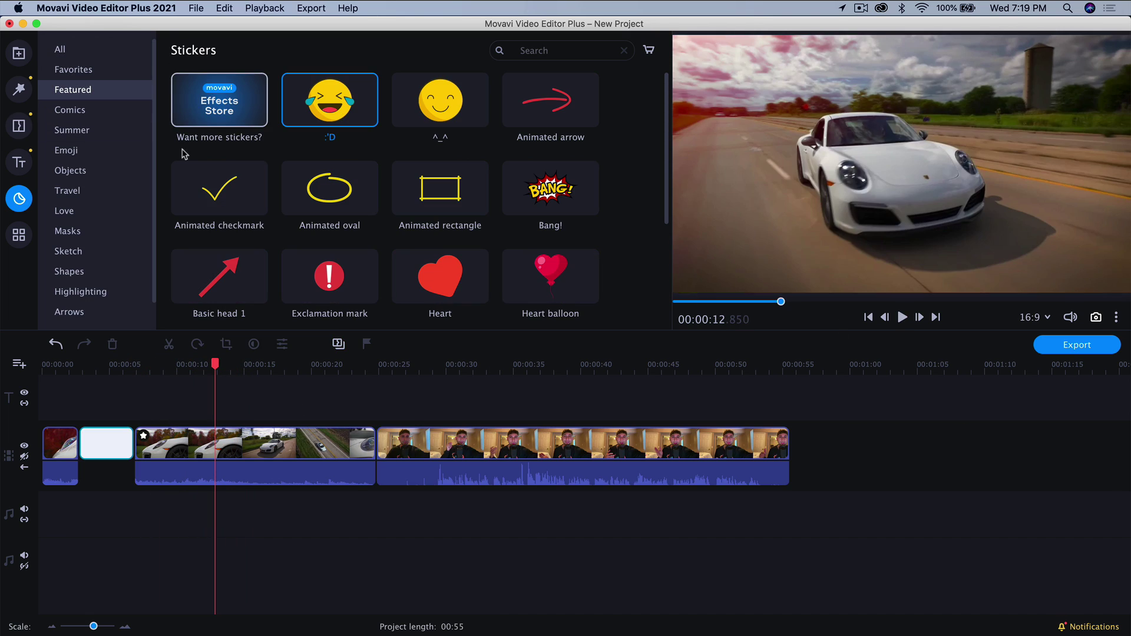
Step: Browse Comics, Summer, Emoji and Objects stickers, then place the Like sticker above the footage at 12 seconds
{"action": "scroll", "coordinate": [119, 176], "scroll_direction": "down", "scroll_amount": 1}
{"action": "scroll", "coordinate": [121, 178], "scroll_direction": "up", "scroll_amount": 1}
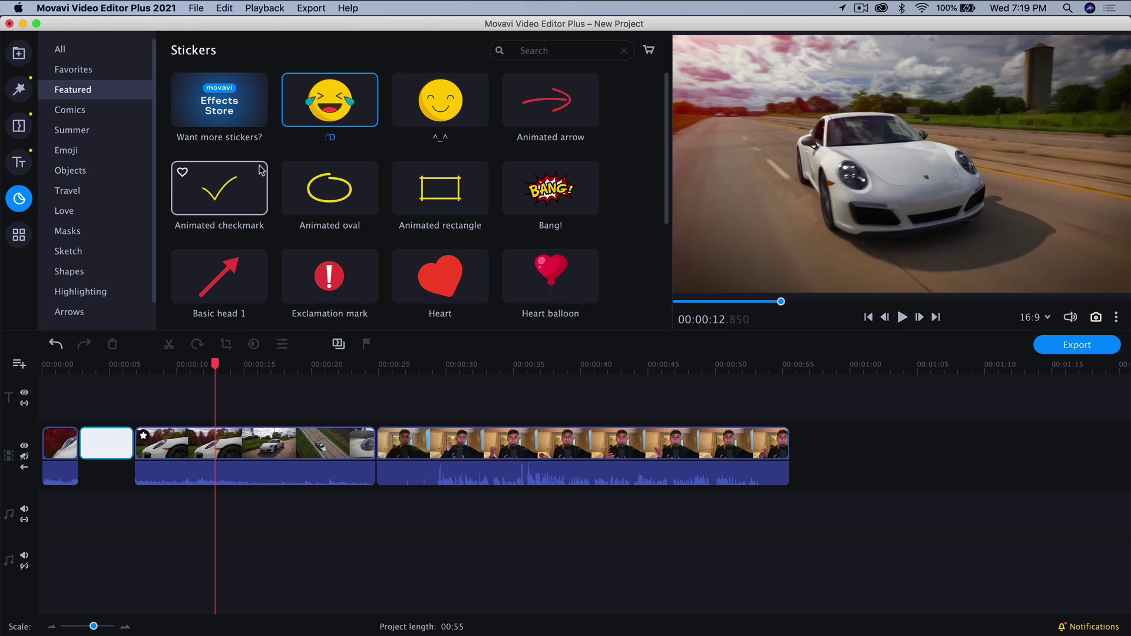
{"action": "scroll", "coordinate": [247, 171], "scroll_direction": "down", "scroll_amount": 3}
{"action": "scroll", "coordinate": [259, 169], "scroll_direction": "up", "scroll_amount": 3}
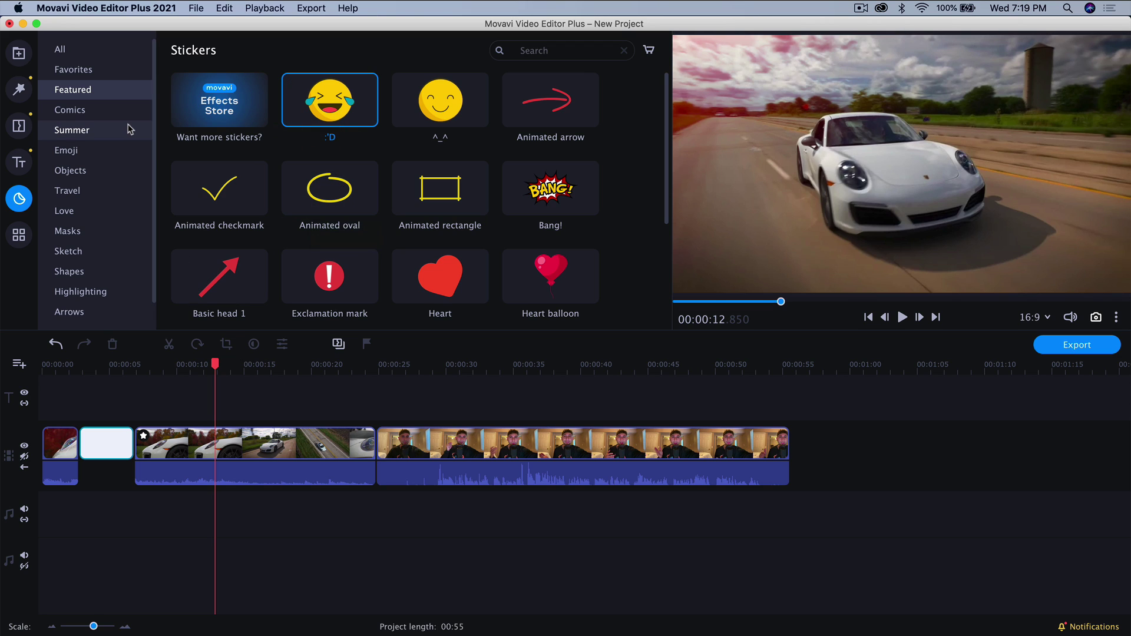
{"action": "left_click", "coordinate": [92, 110]}
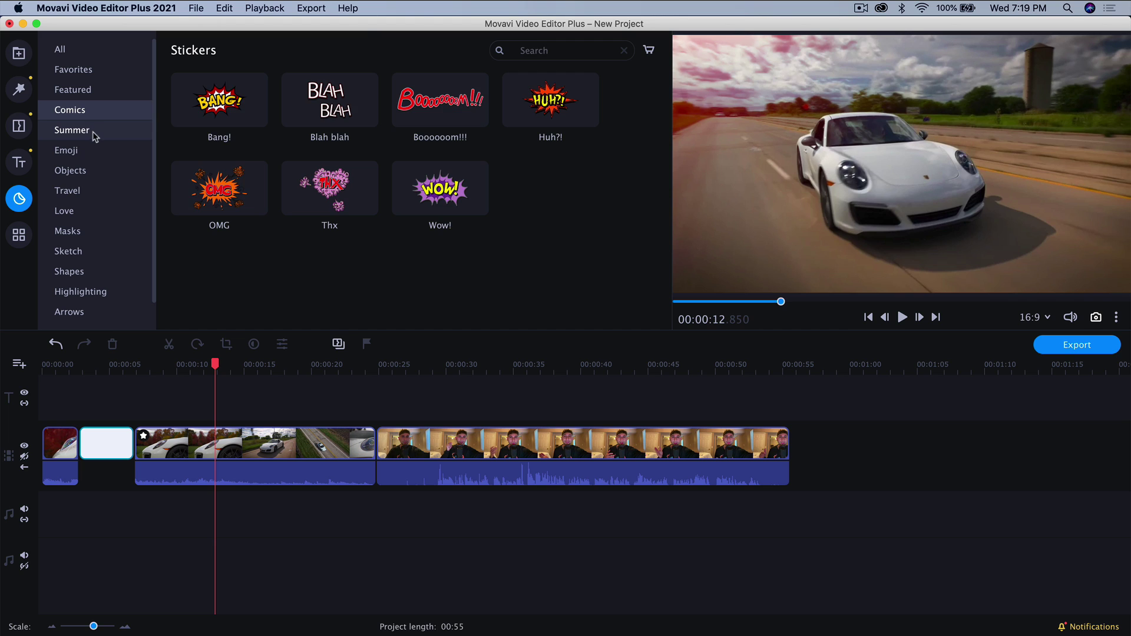
{"action": "left_click", "coordinate": [93, 131]}
{"action": "left_click", "coordinate": [94, 151]}
{"action": "left_click", "coordinate": [95, 171]}
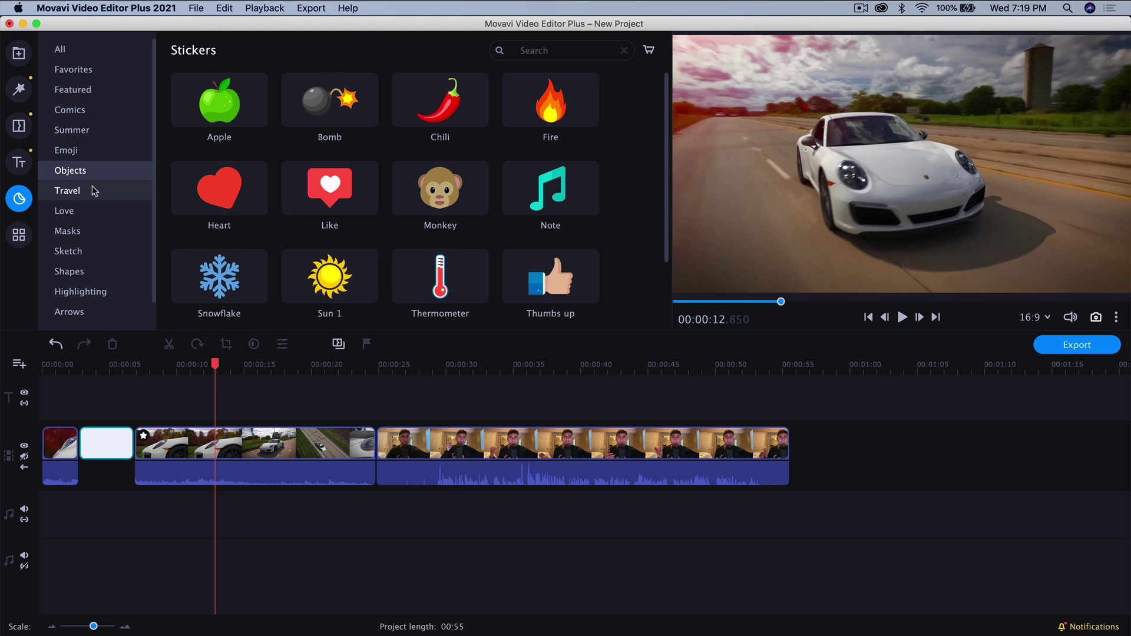
{"action": "scroll", "coordinate": [218, 192], "scroll_direction": "down", "scroll_amount": 3}
{"action": "scroll", "coordinate": [217, 190], "scroll_direction": "up", "scroll_amount": 3}
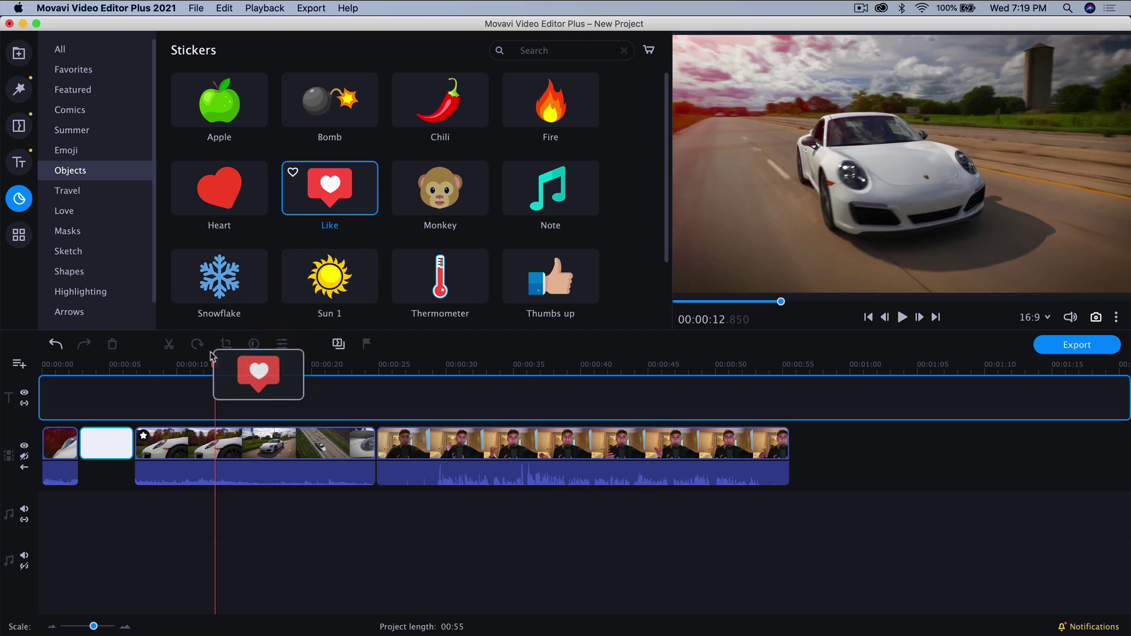
{"action": "left_click_drag", "start_coordinate": [209, 357], "coordinate": [215, 389]}
Step: Jump to 14.55 seconds in the sticker, close its settings, and scrub back to about 13 seconds
{"action": "left_click", "coordinate": [238, 412]}
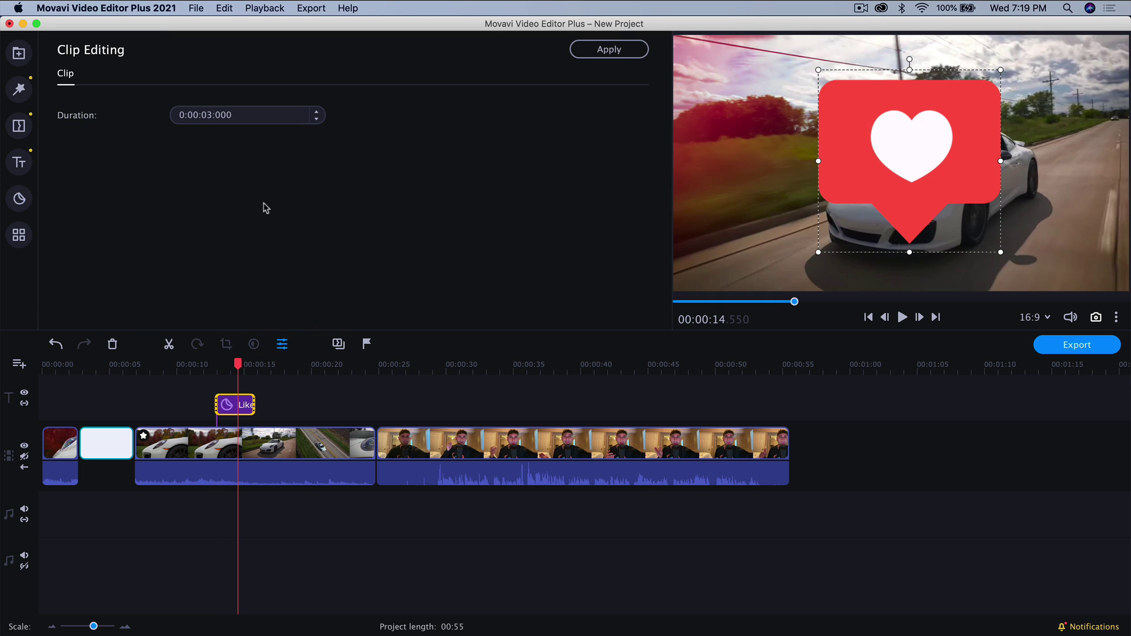
{"action": "left_click", "coordinate": [609, 49]}
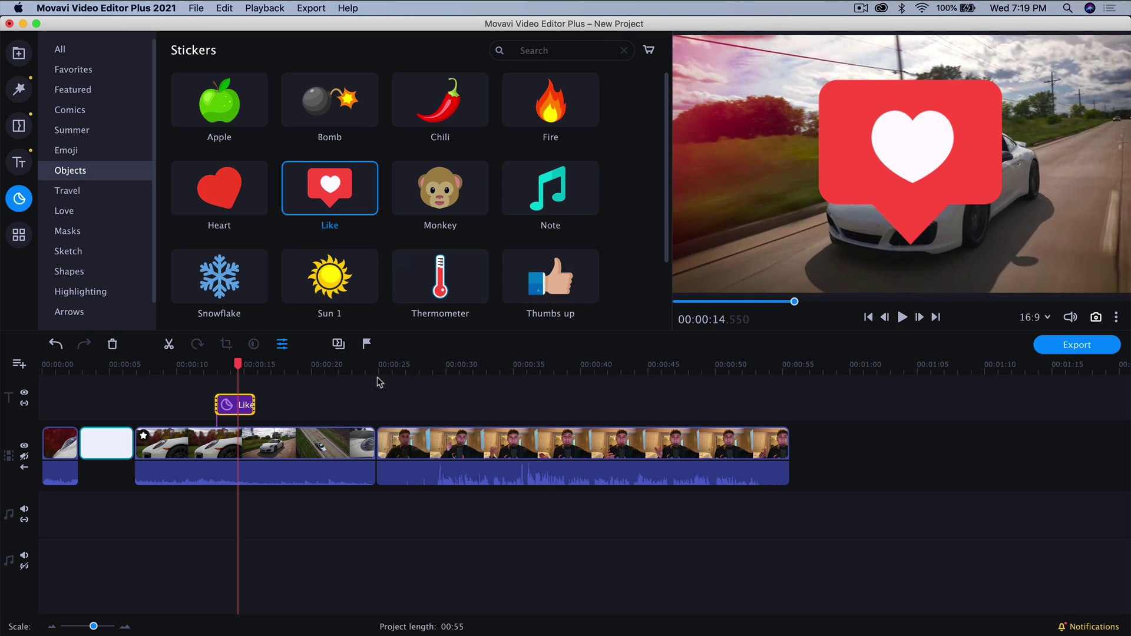
{"action": "mouse_move", "coordinate": [235, 368]}
{"action": "left_mouse_down"}
{"action": "mouse_move", "coordinate": [215, 365]}
{"action": "mouse_move", "coordinate": [232, 365]}
{"action": "left_mouse_up"}
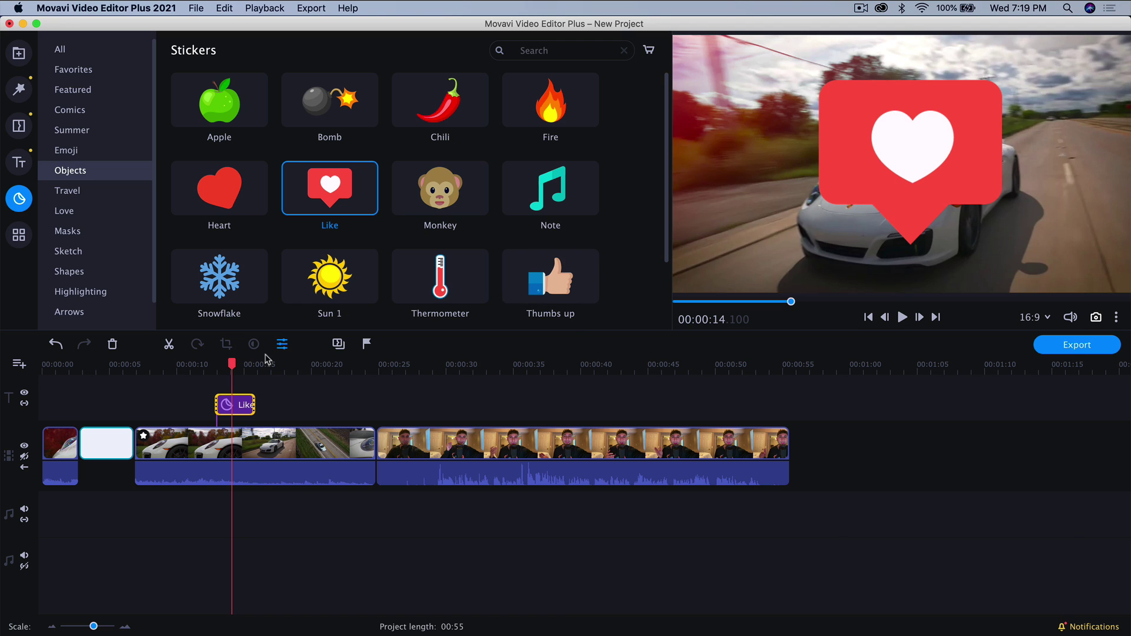
Step: Shrink the Like sticker, move it above the white car, and apply the change
{"action": "double_click", "coordinate": [239, 406]}
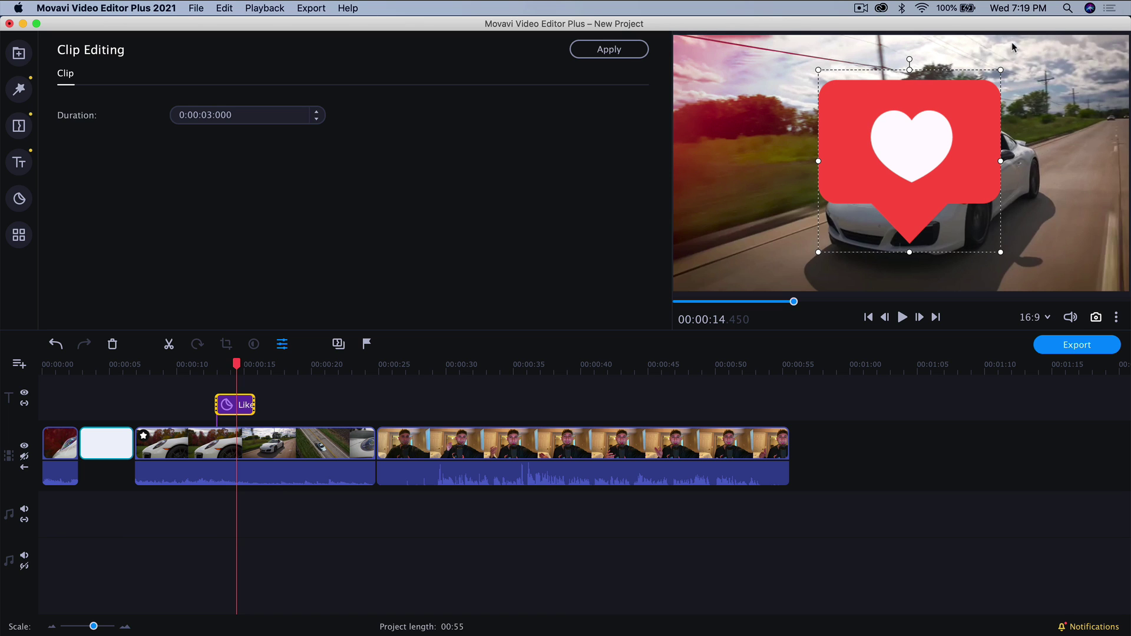
{"action": "left_click_drag", "start_coordinate": [1004, 251], "coordinate": [904, 169]}
{"action": "mouse_move", "coordinate": [836, 92]}
{"action": "left_mouse_down"}
{"action": "mouse_move", "coordinate": [873, 129]}
{"action": "mouse_move", "coordinate": [771, 115]}
{"action": "mouse_move", "coordinate": [777, 141]}
{"action": "mouse_move", "coordinate": [835, 92]}
{"action": "mouse_move", "coordinate": [812, 78]}
{"action": "mouse_move", "coordinate": [846, 107]}
{"action": "left_mouse_up"}
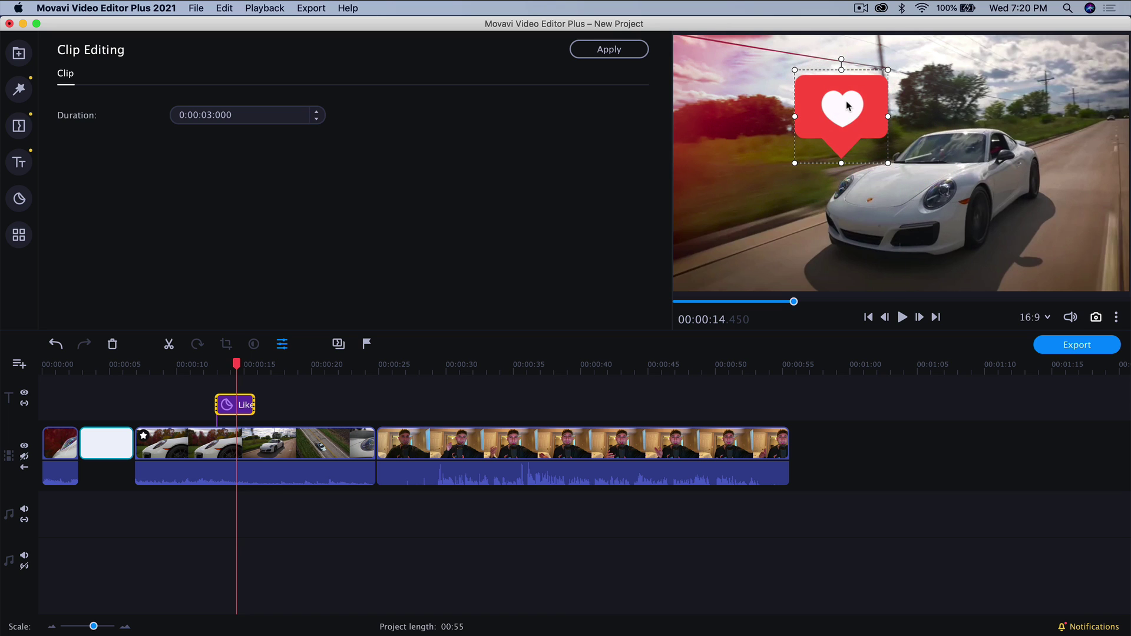
{"action": "left_click", "coordinate": [607, 49]}
Step: Browse the Sketch stickers, then return to all stickers
{"action": "scroll", "coordinate": [121, 188], "scroll_direction": "down", "scroll_amount": 1}
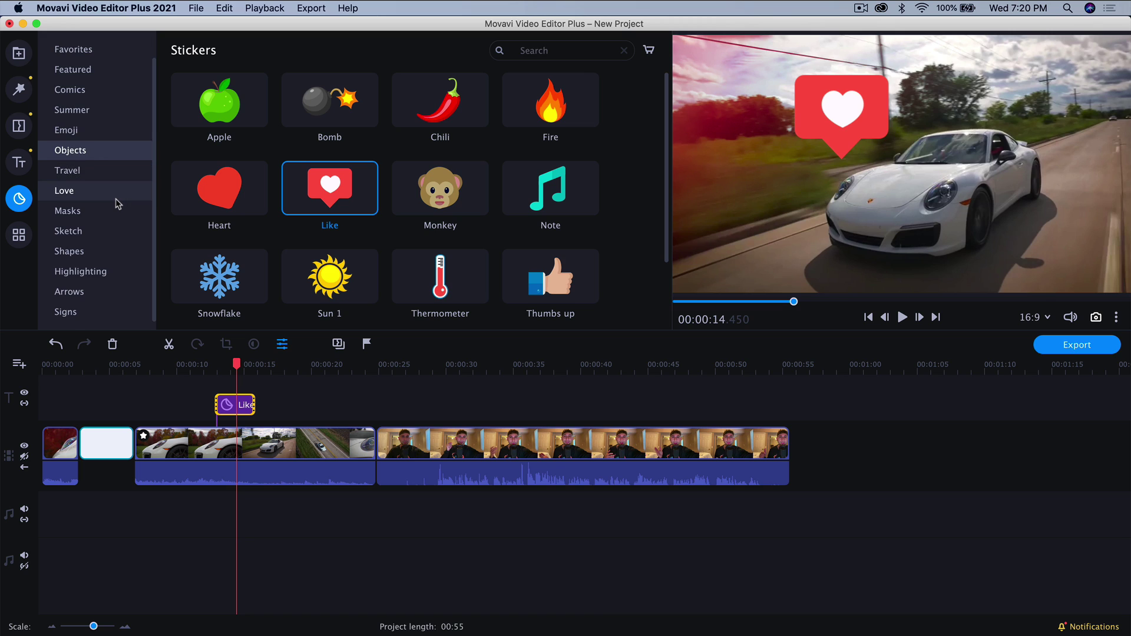
{"action": "left_click", "coordinate": [86, 230]}
{"action": "scroll", "coordinate": [106, 223], "scroll_direction": "up", "scroll_amount": 1}
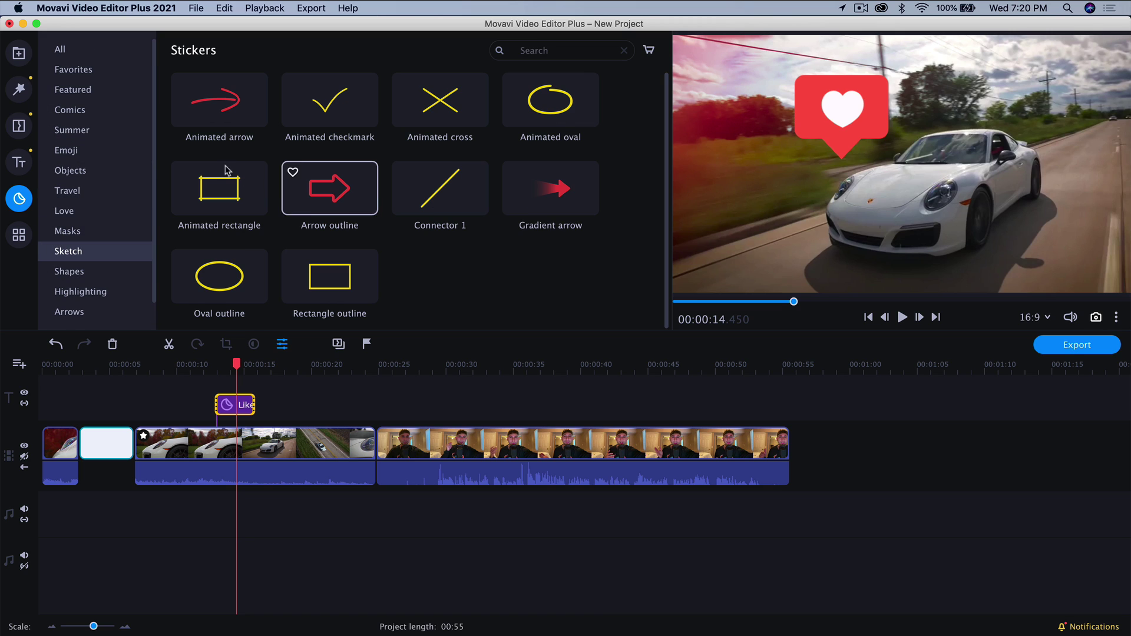
{"action": "left_click", "coordinate": [114, 49]}
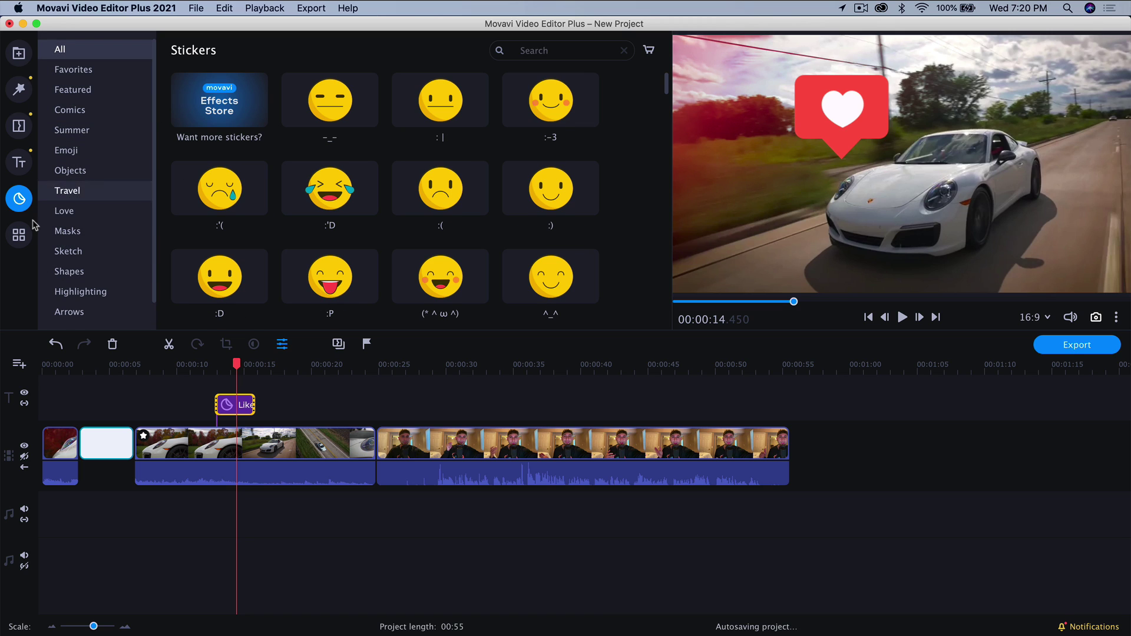
Step: Open More Tools, collapse Video and Audio Editing, and re-expand Video Editing
{"action": "left_click", "coordinate": [20, 235]}
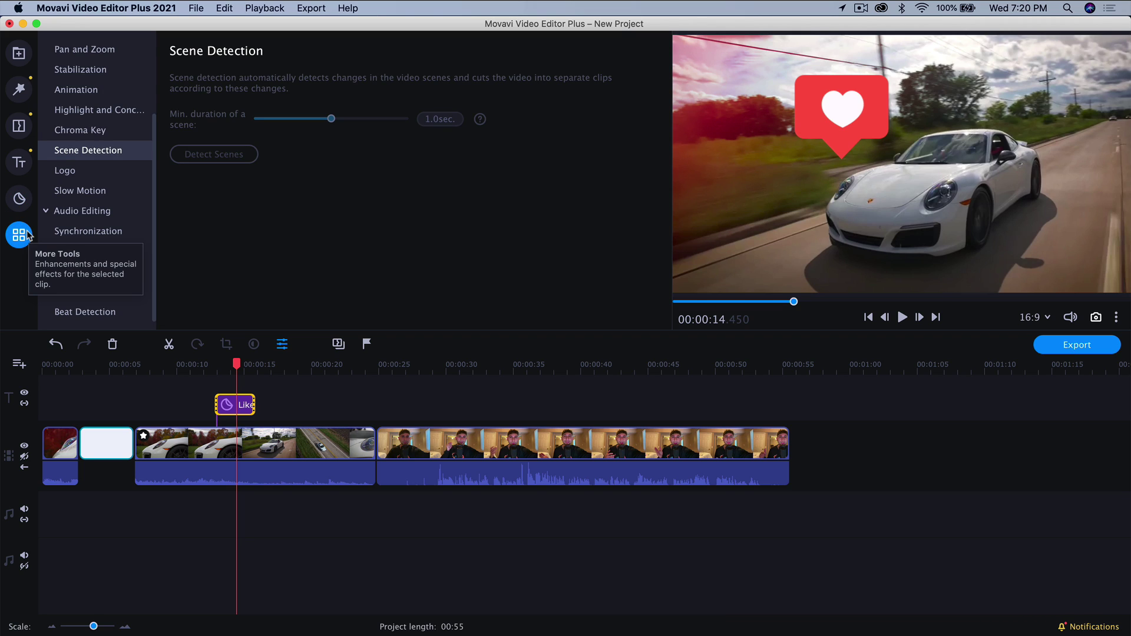
{"action": "scroll", "coordinate": [76, 69], "scroll_direction": "up", "scroll_amount": 3}
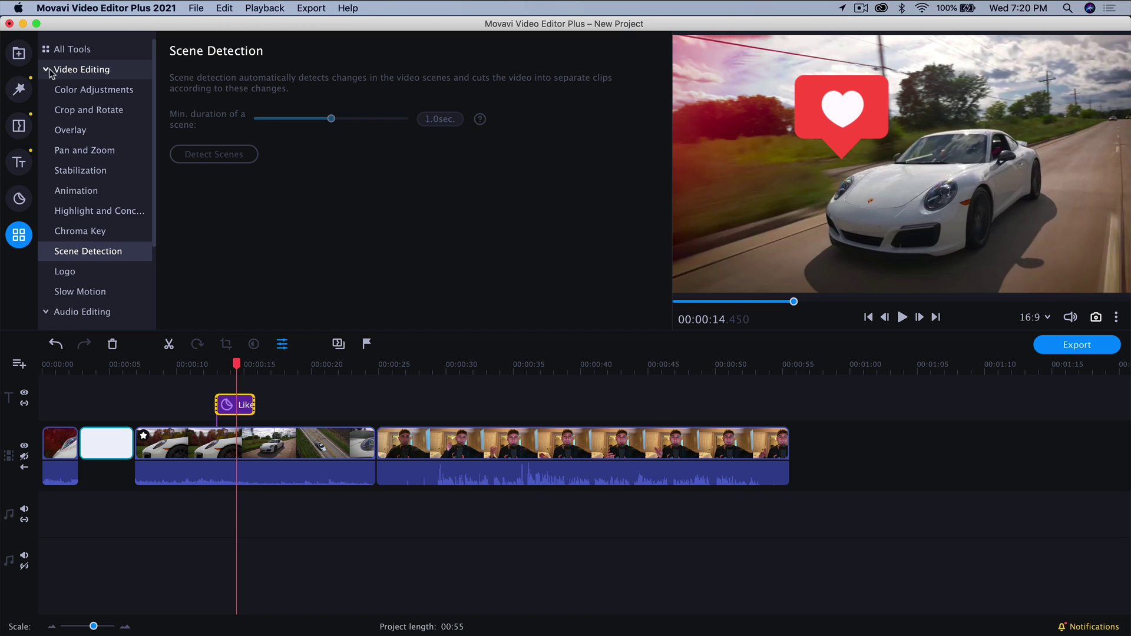
{"action": "left_click", "coordinate": [50, 71]}
{"action": "left_click", "coordinate": [47, 89]}
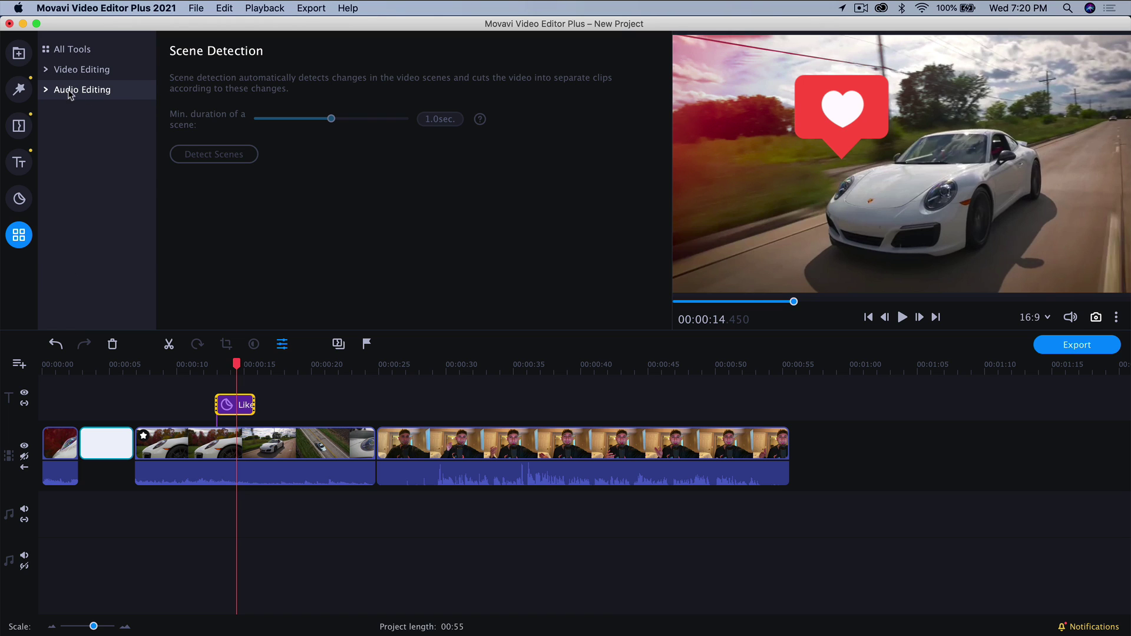
{"action": "left_click", "coordinate": [99, 70]}
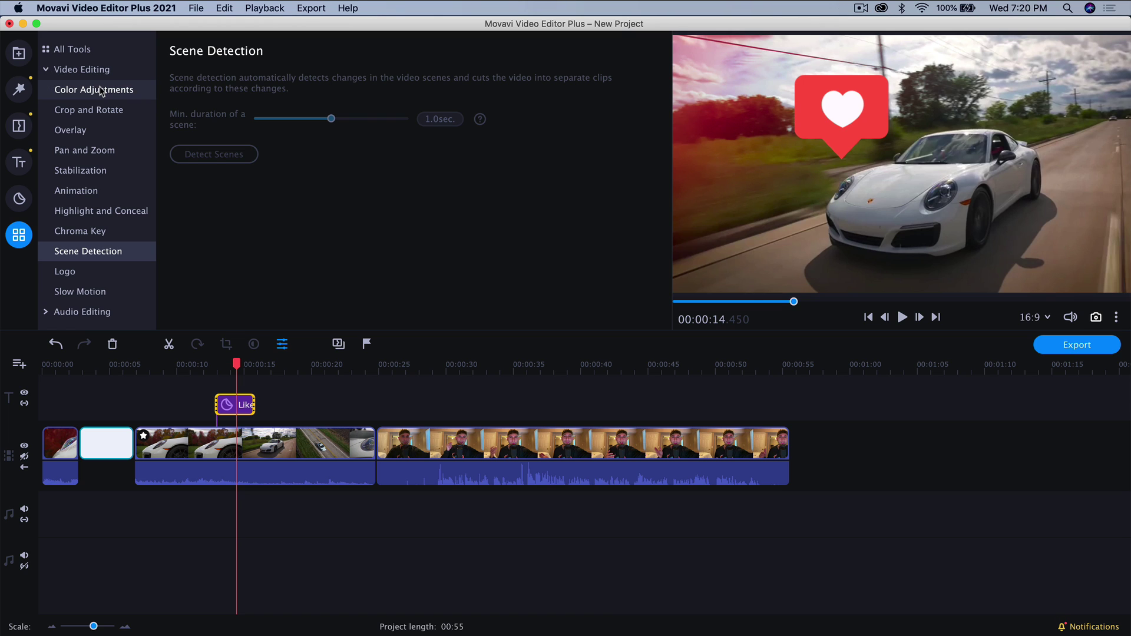
Step: Look through Color Adjustments, Crop and Rotate, Overlay, and Pan and Zoom presets
{"action": "left_click", "coordinate": [103, 90]}
{"action": "scroll", "coordinate": [342, 154], "scroll_direction": "down", "scroll_amount": 3}
{"action": "scroll", "coordinate": [353, 176], "scroll_direction": "up", "scroll_amount": 3}
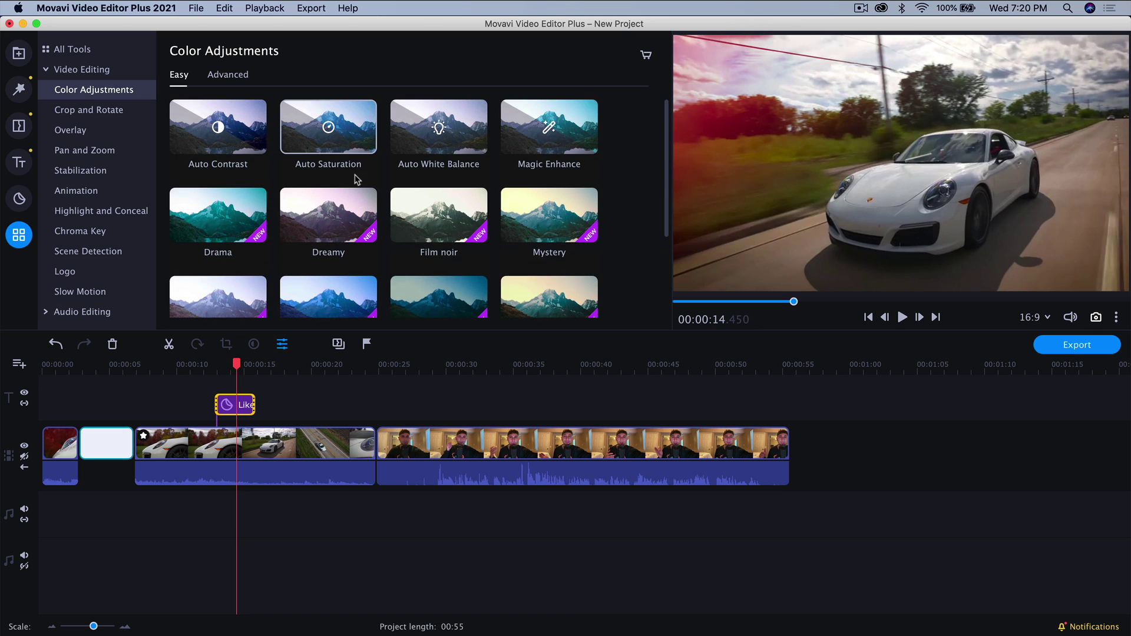
{"action": "left_click", "coordinate": [118, 109]}
{"action": "left_click", "coordinate": [101, 130]}
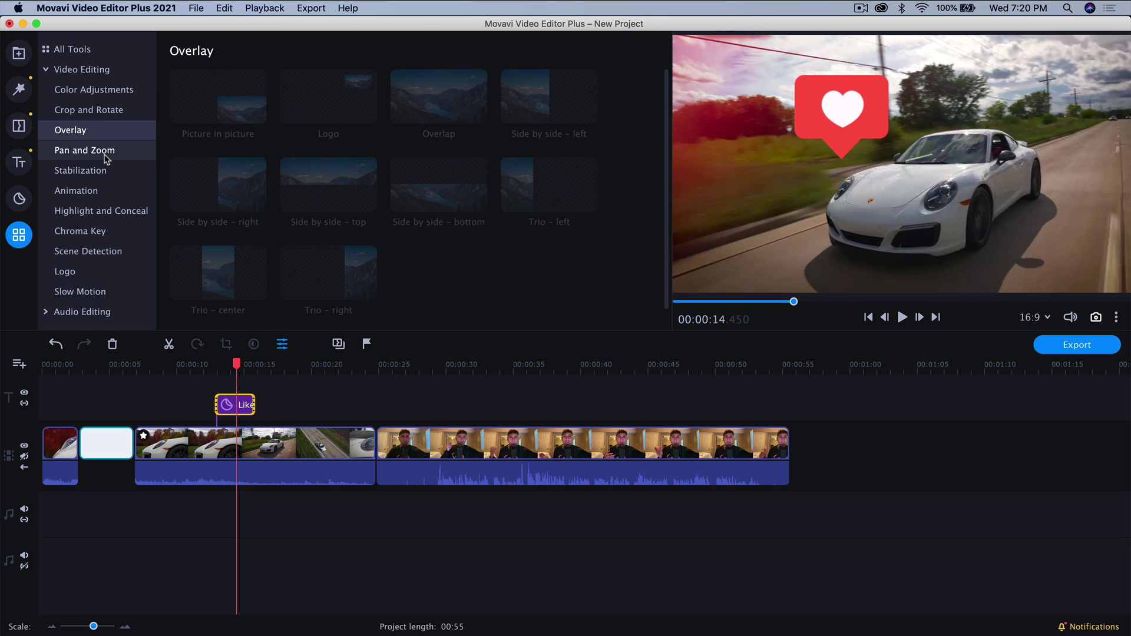
{"action": "left_click", "coordinate": [104, 155]}
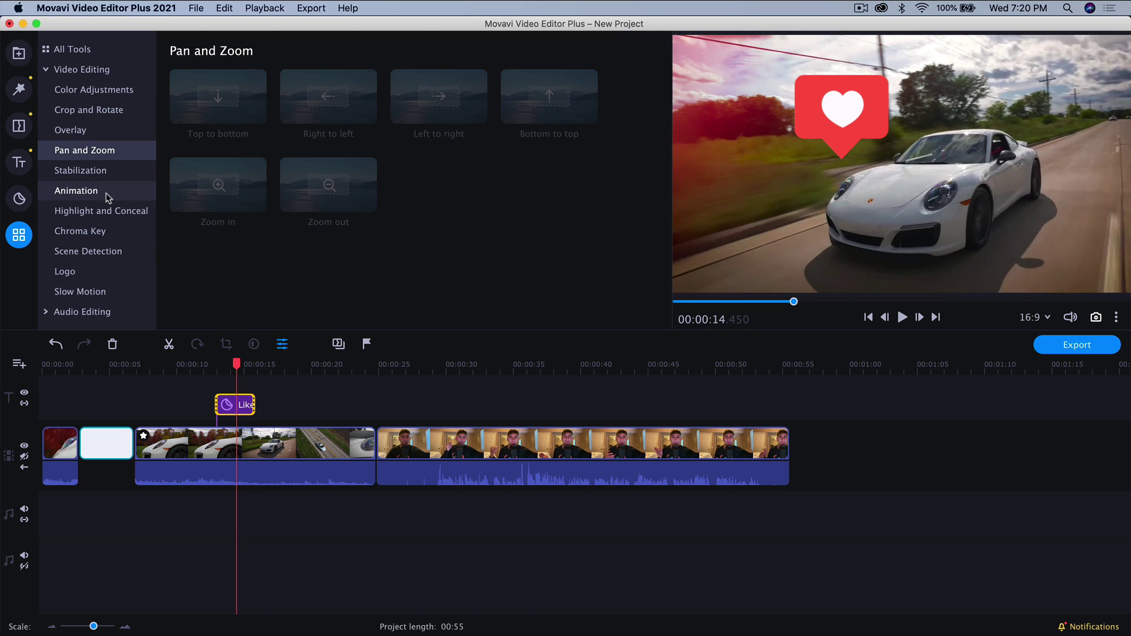
Step: Apply the Easy Rightward animation preset to the Like sticker clip
{"action": "left_click", "coordinate": [97, 192]}
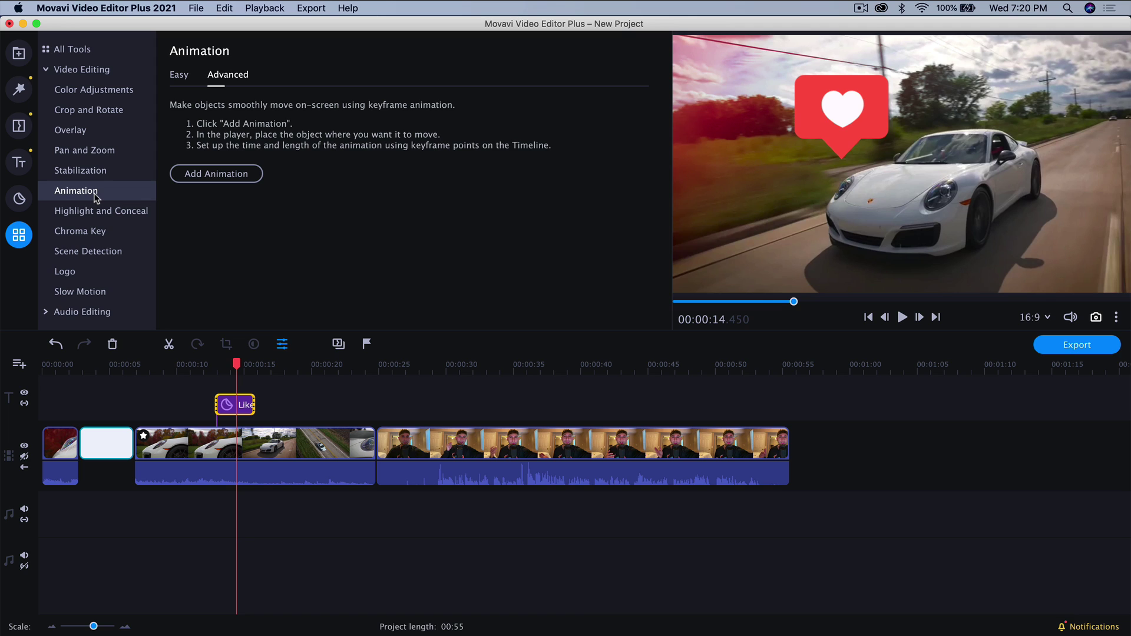
{"action": "left_click", "coordinate": [179, 75]}
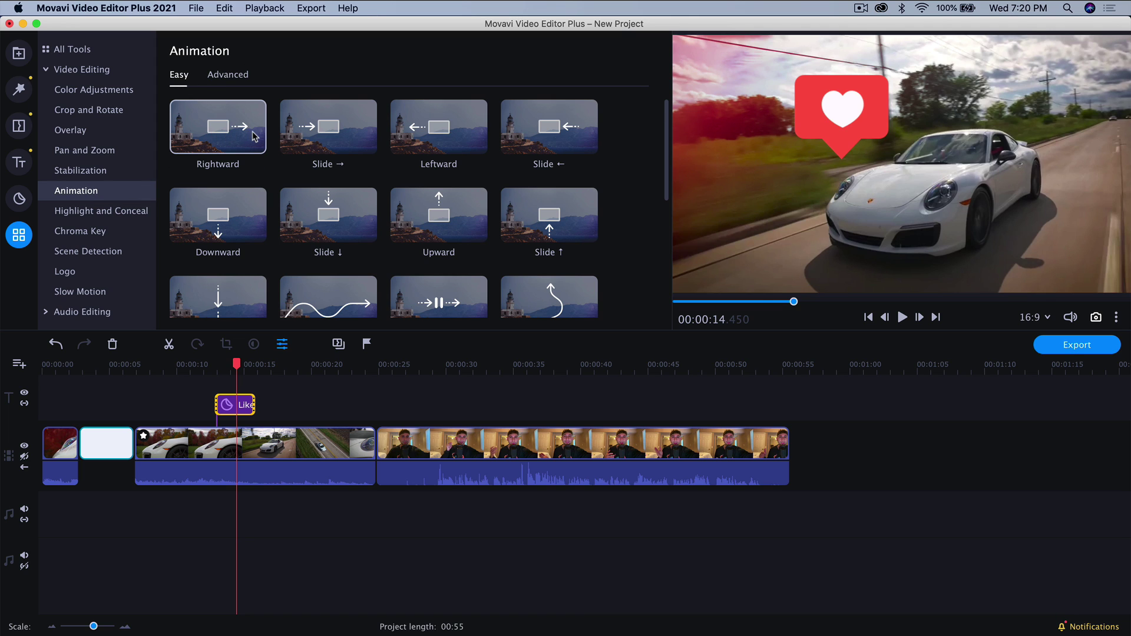
{"action": "left_click_drag", "start_coordinate": [236, 112], "coordinate": [228, 405]}
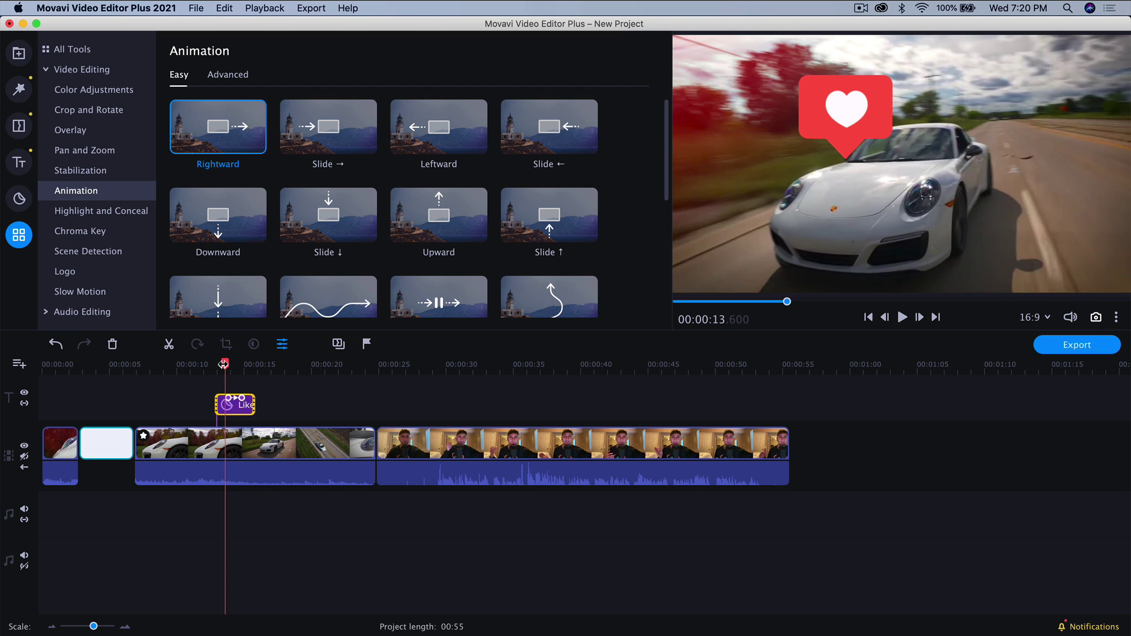
Step: Preview the animated sticker from about 11.9 seconds, then undo the Rightward animation
{"action": "left_click_drag", "start_coordinate": [229, 363], "coordinate": [202, 364]}
{"action": "left_click", "coordinate": [901, 317]}
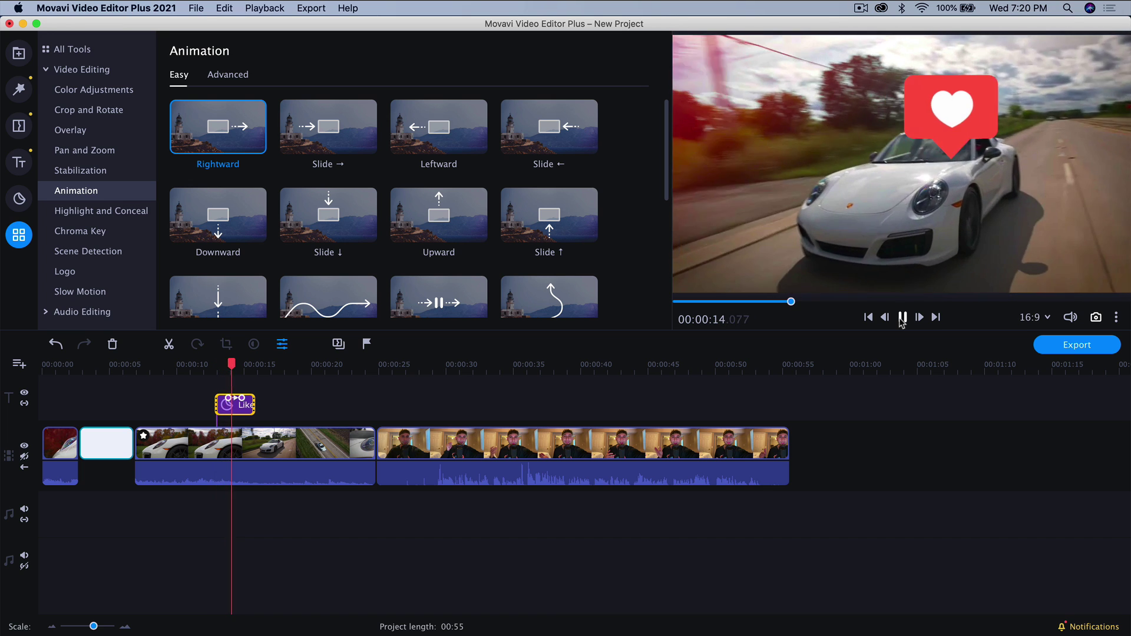
{"action": "key", "text": "space"}
{"action": "left_click_drag", "start_coordinate": [247, 364], "coordinate": [234, 364]}
{"action": "scroll", "coordinate": [371, 166], "scroll_direction": "down", "scroll_amount": 5}
{"action": "scroll", "coordinate": [371, 167], "scroll_direction": "down", "scroll_amount": 2}
{"action": "scroll", "coordinate": [372, 166], "scroll_direction": "up", "scroll_amount": 7}
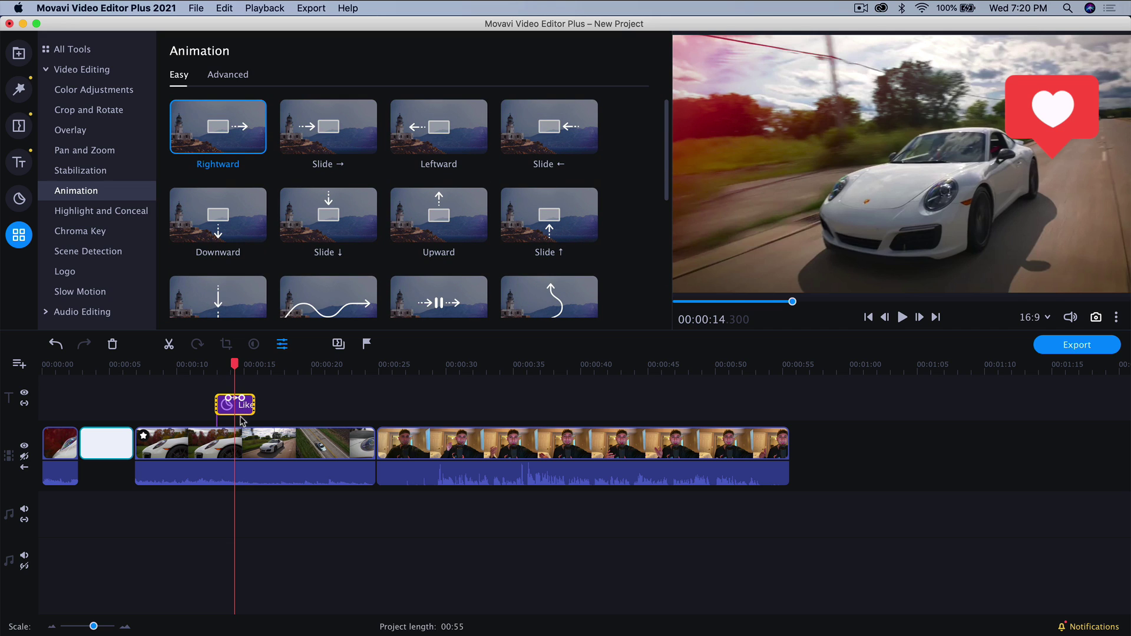
{"action": "left_click", "coordinate": [56, 343]}
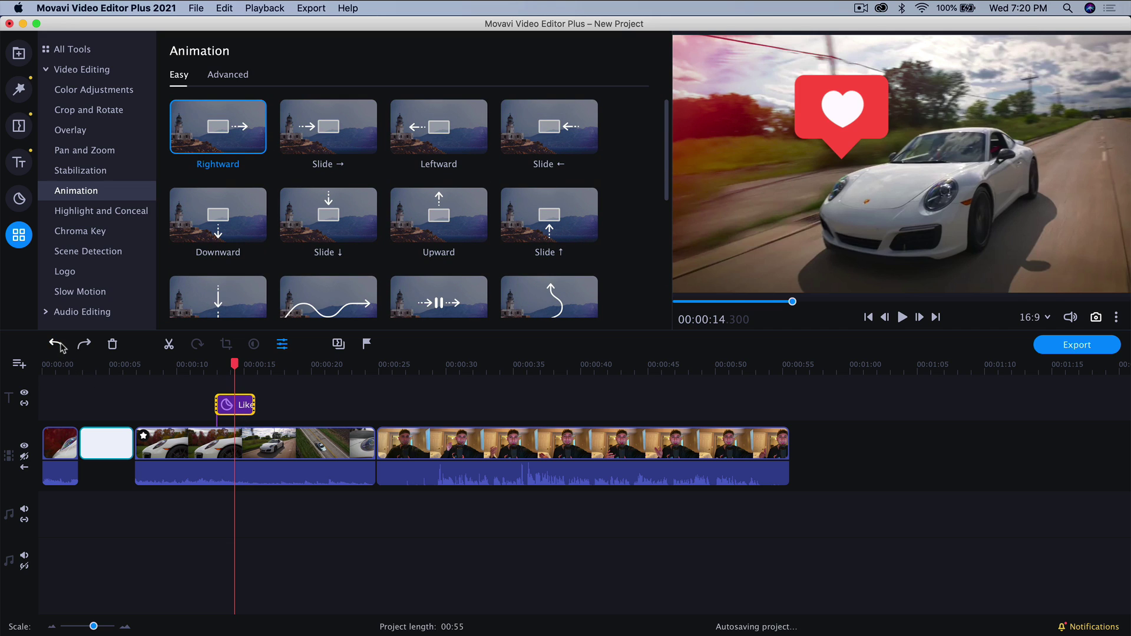
Step: Zoom the timeline to 00:00:12.900 at the Like sticker's start and begin keyframe animation
{"action": "left_click", "coordinate": [233, 75]}
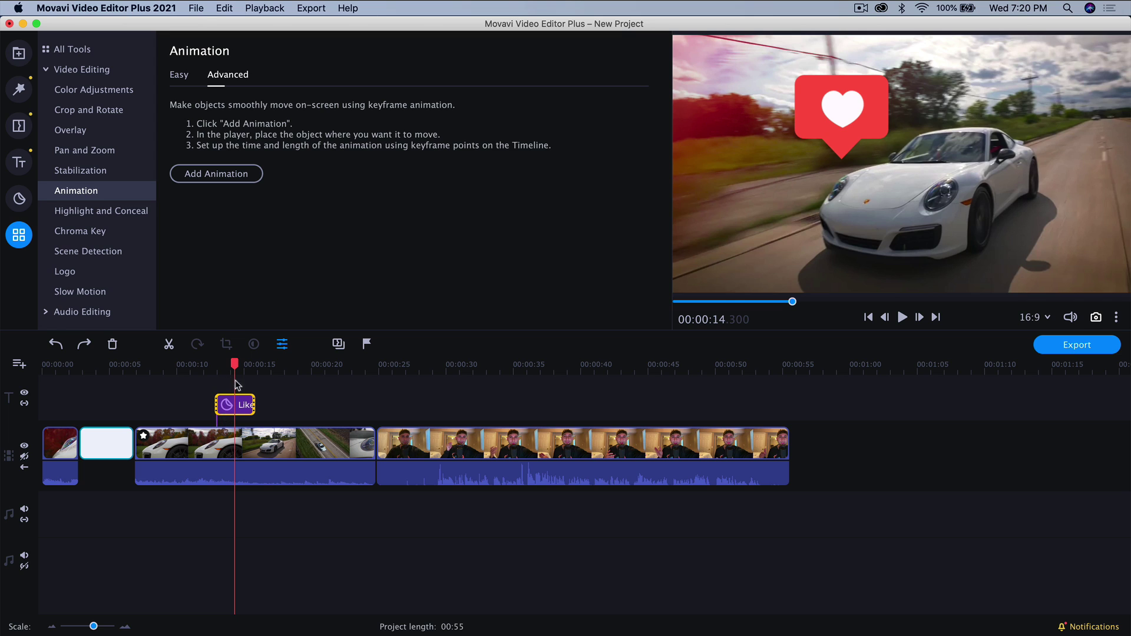
{"action": "left_click", "coordinate": [227, 363]}
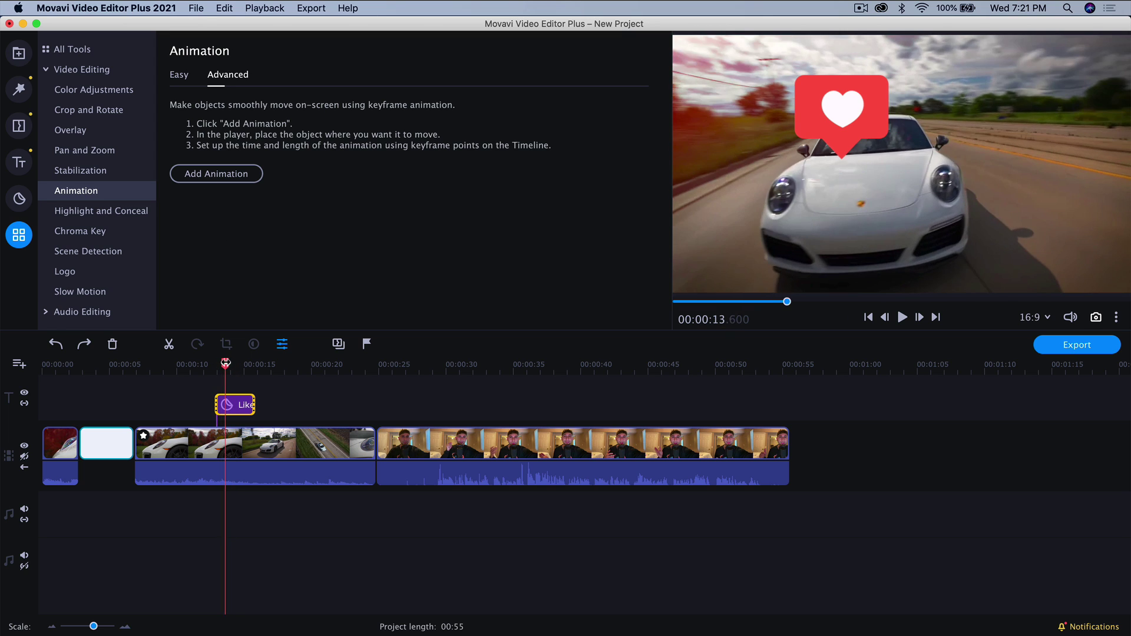
{"action": "left_click_drag", "start_coordinate": [226, 363], "coordinate": [223, 364]}
{"action": "left_click", "coordinate": [124, 626]}
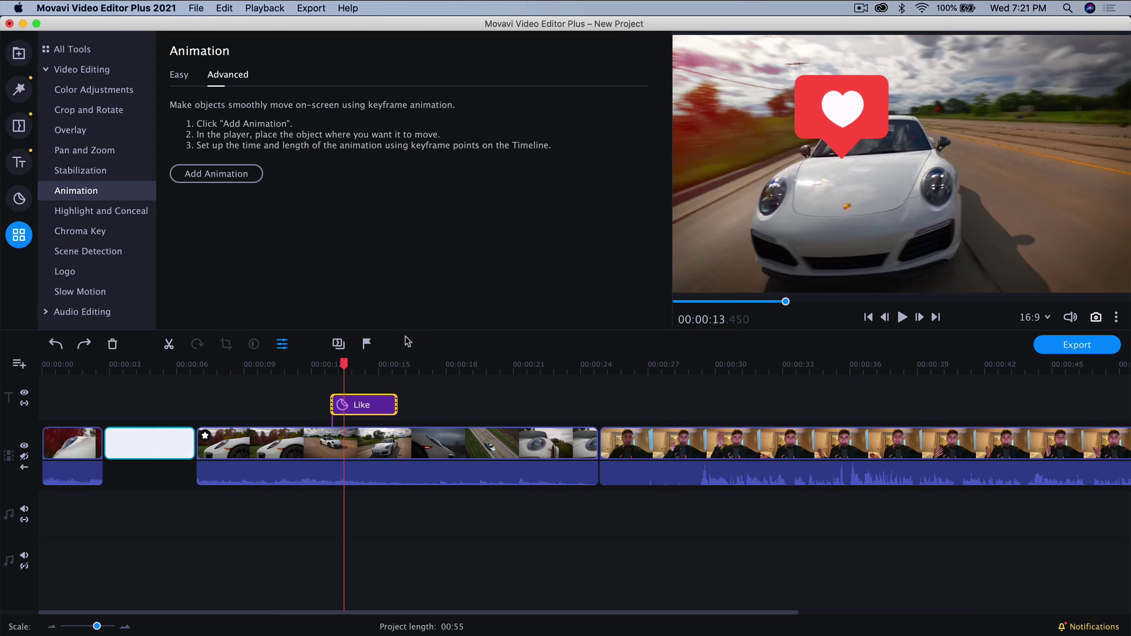
{"action": "left_click_drag", "start_coordinate": [348, 368], "coordinate": [333, 365]}
{"action": "left_click", "coordinate": [219, 174]}
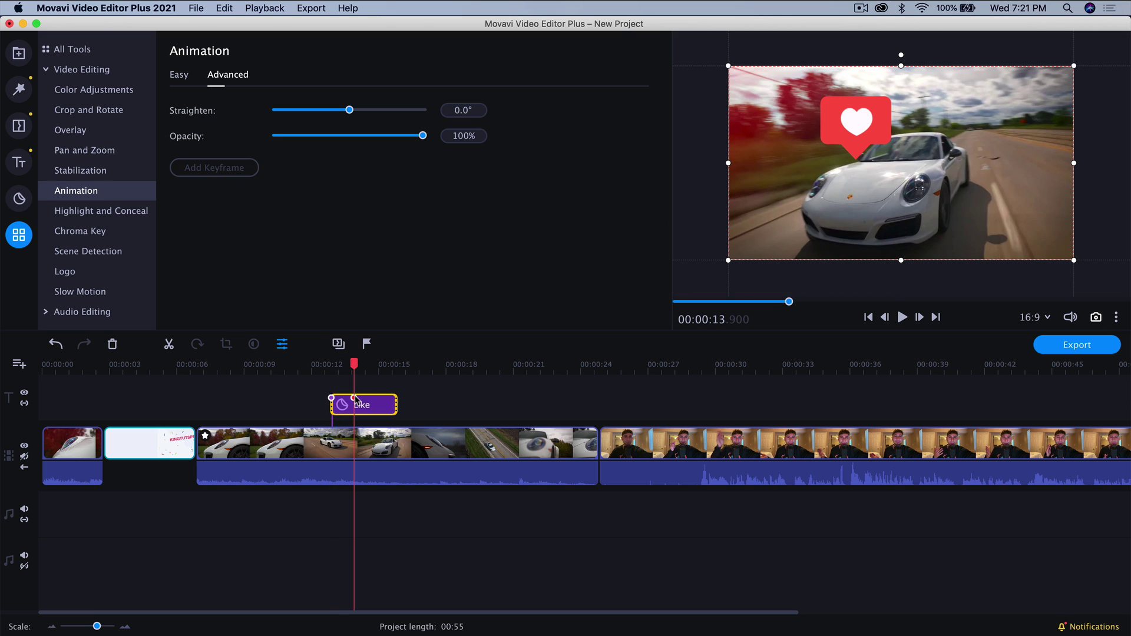
Step: At 00:00:15.190, move the heart sticker into the top-right corner
{"action": "mouse_move", "coordinate": [353, 397]}
{"action": "left_mouse_down"}
{"action": "mouse_move", "coordinate": [382, 398]}
{"action": "mouse_move", "coordinate": [363, 403]}
{"action": "left_mouse_up"}
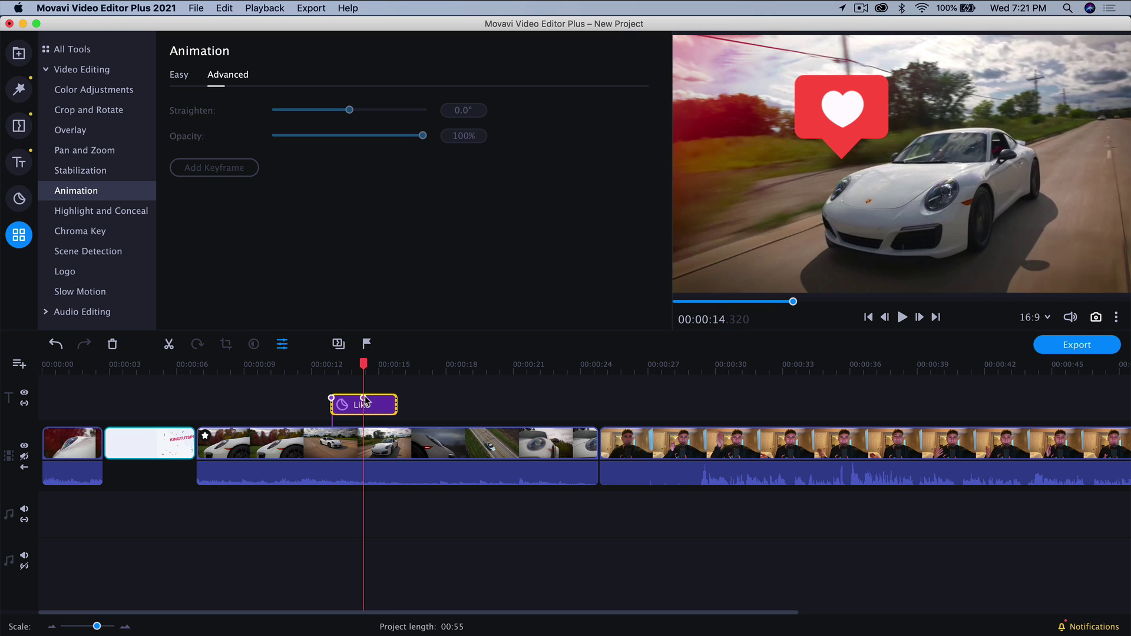
{"action": "left_click", "coordinate": [364, 399]}
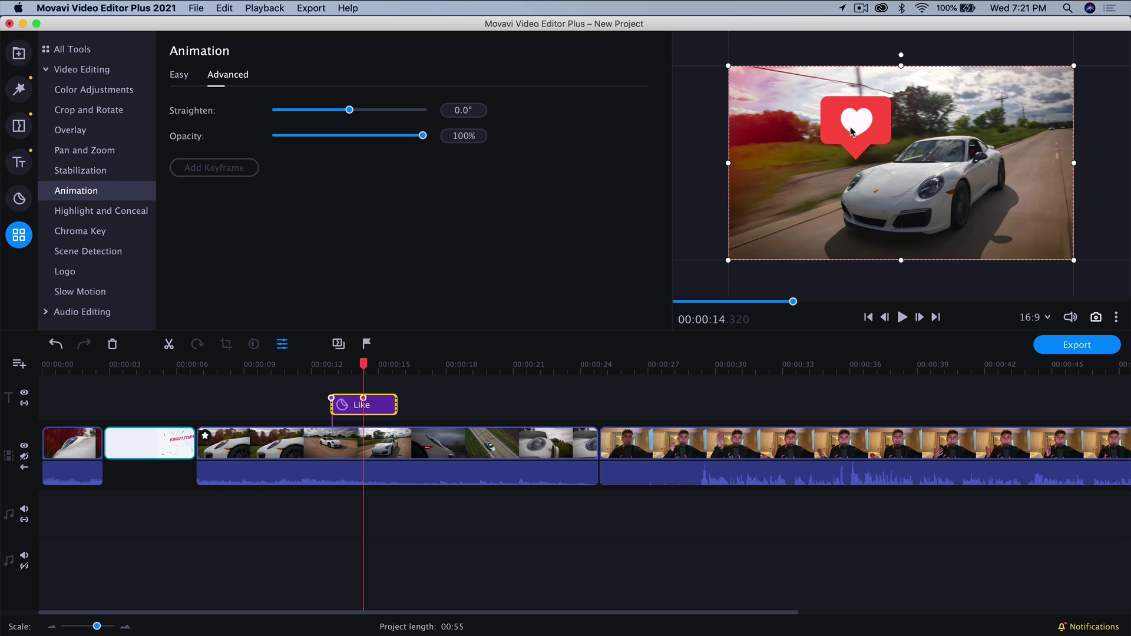
{"action": "left_click_drag", "start_coordinate": [885, 121], "coordinate": [994, 177]}
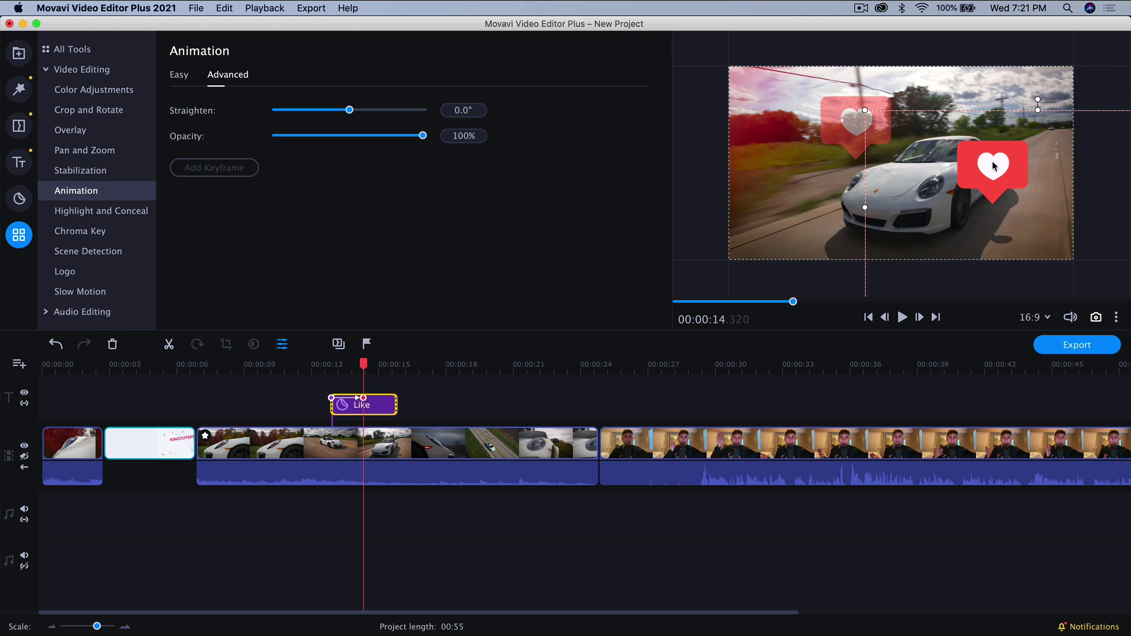
{"action": "left_click_drag", "start_coordinate": [992, 167], "coordinate": [1049, 85]}
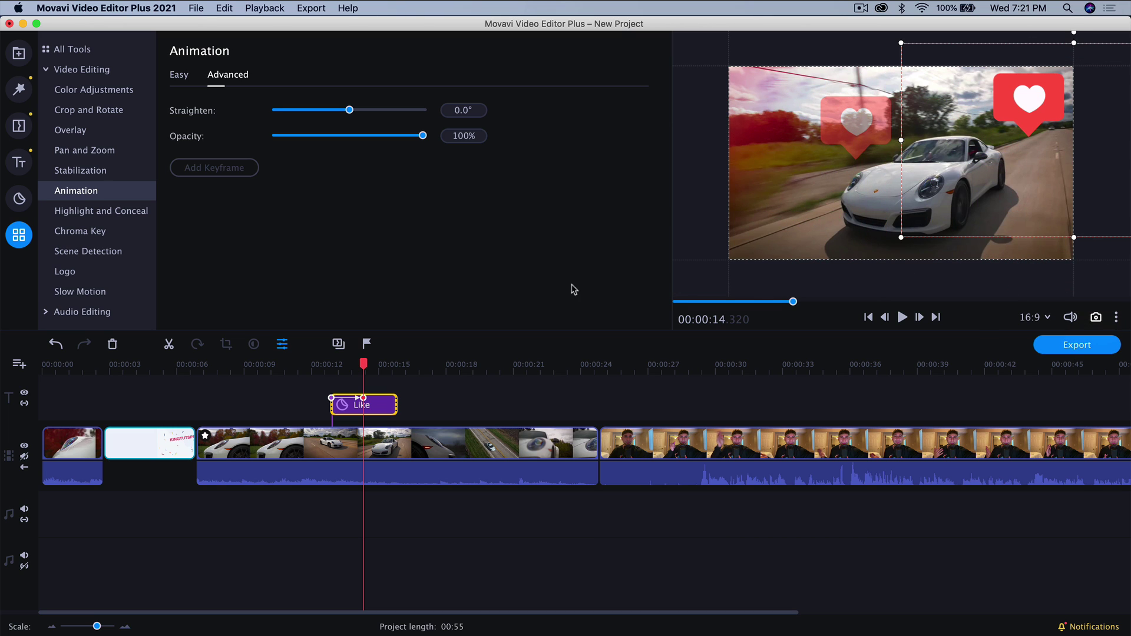
Step: Preview the sticker animation from 00:00:12.300 to about 00:00:16.226
{"action": "left_click", "coordinate": [451, 402]}
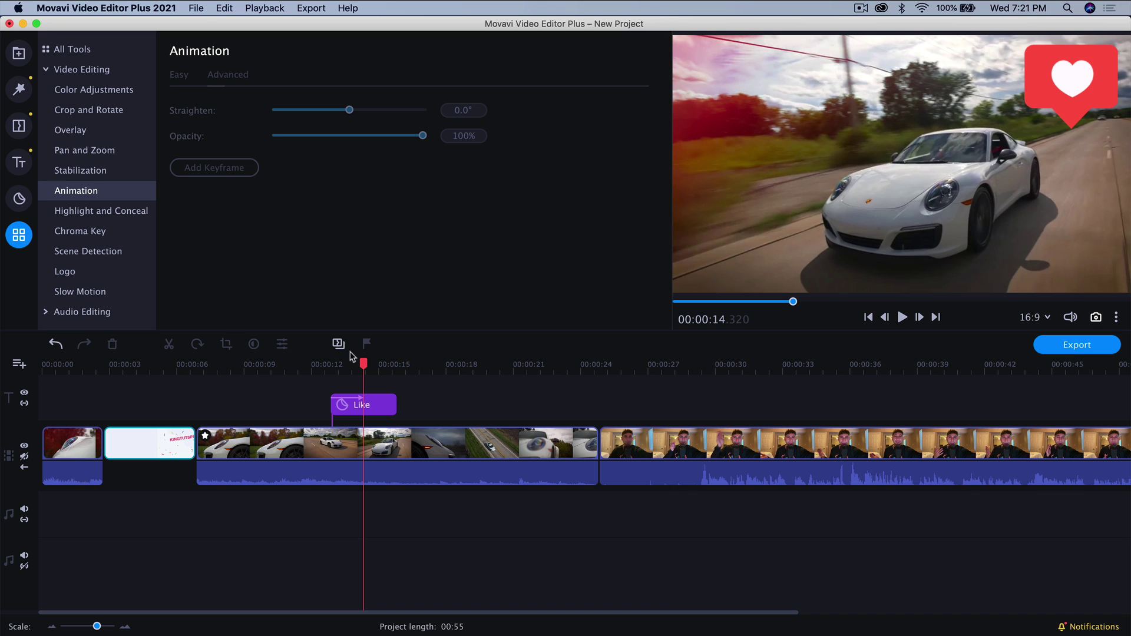
{"action": "left_click", "coordinate": [318, 364]}
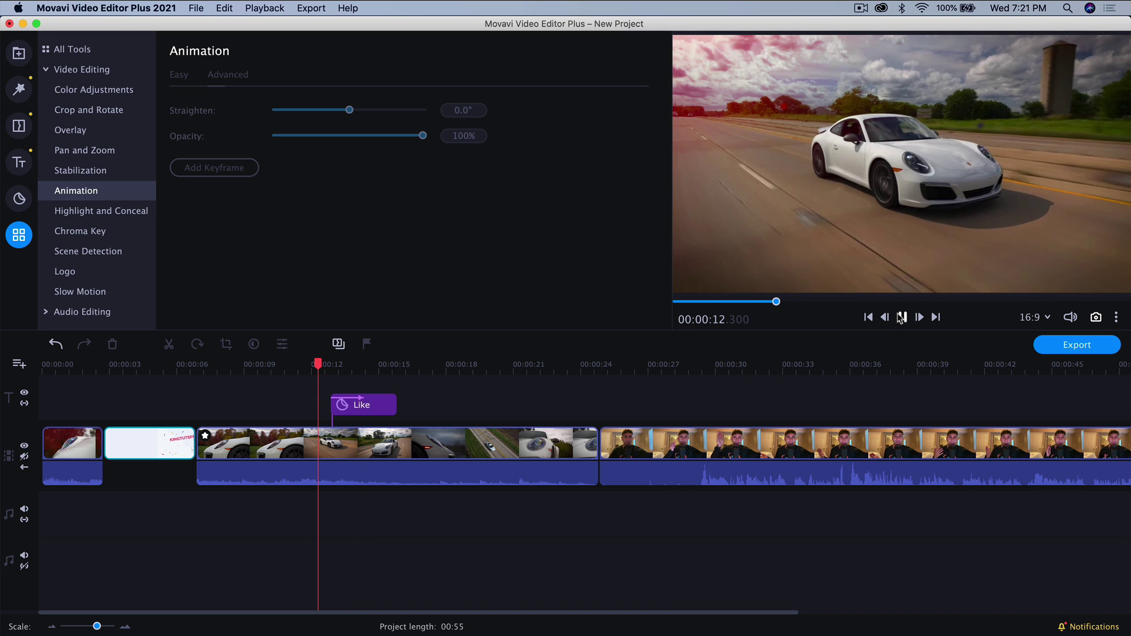
{"action": "left_click", "coordinate": [902, 318]}
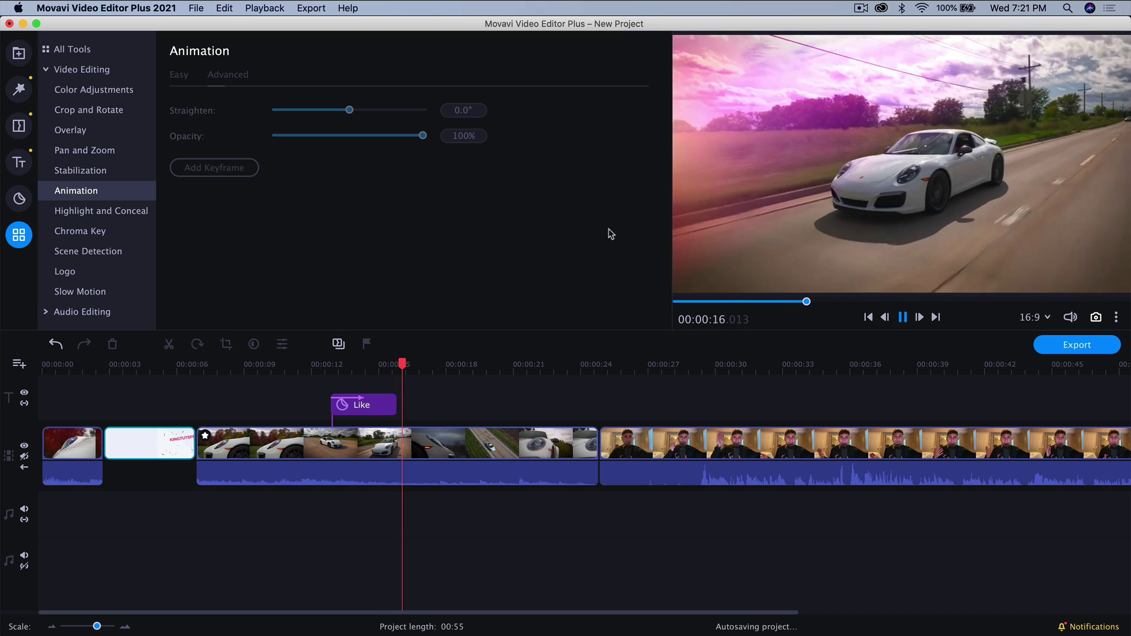
{"action": "left_click", "coordinate": [407, 364]}
Step: Add a keyframe at 00:00:14.340 and drag the heart sticker down out of frame
{"action": "left_click", "coordinate": [371, 364]}
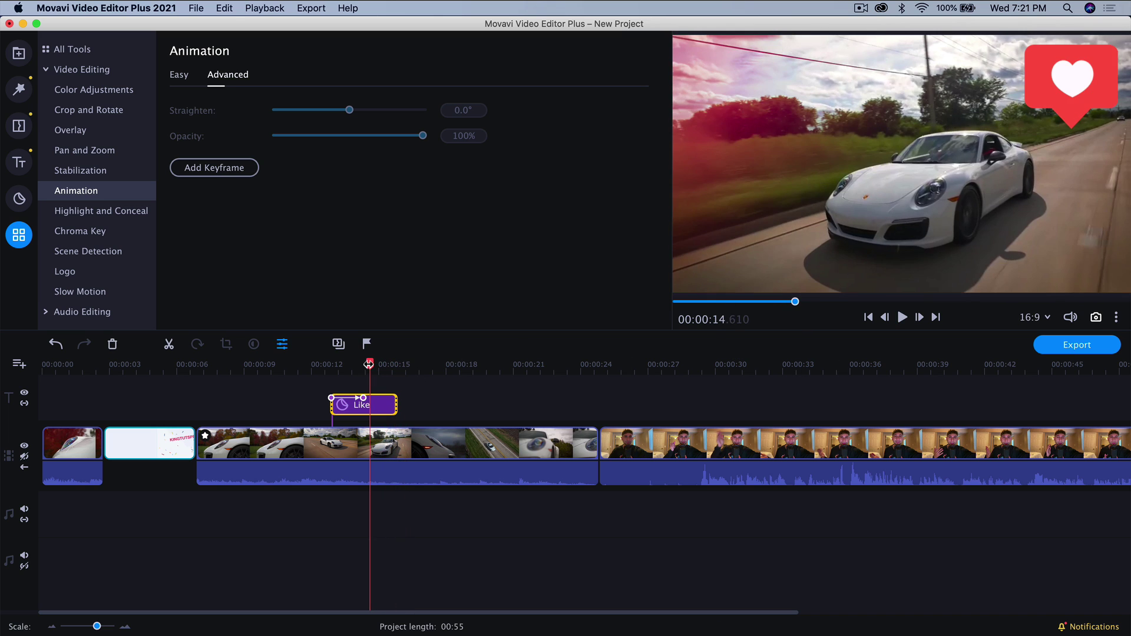
{"action": "left_click_drag", "start_coordinate": [371, 364], "coordinate": [394, 364]}
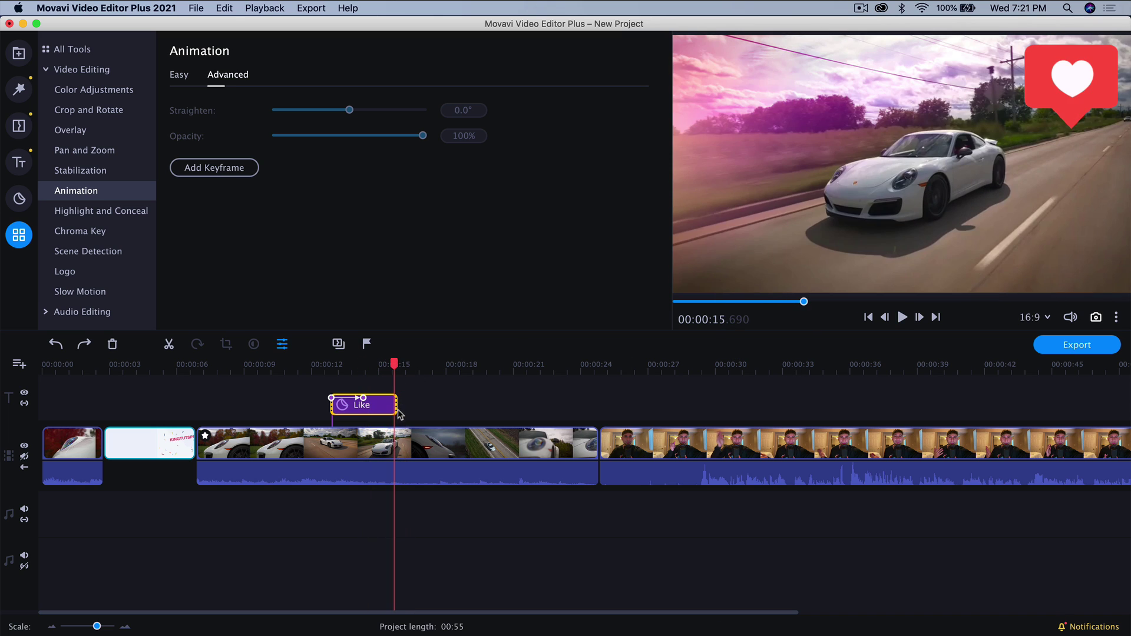
{"action": "left_click", "coordinate": [238, 174]}
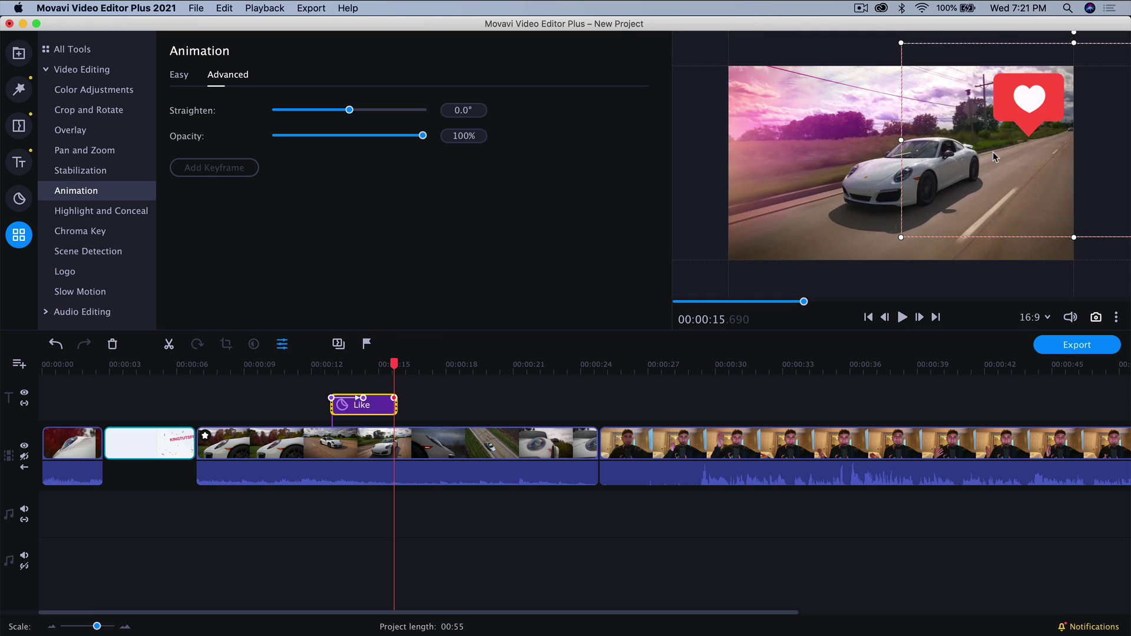
{"action": "left_click_drag", "start_coordinate": [1030, 104], "coordinate": [1030, 298]}
{"action": "left_click", "coordinate": [450, 396]}
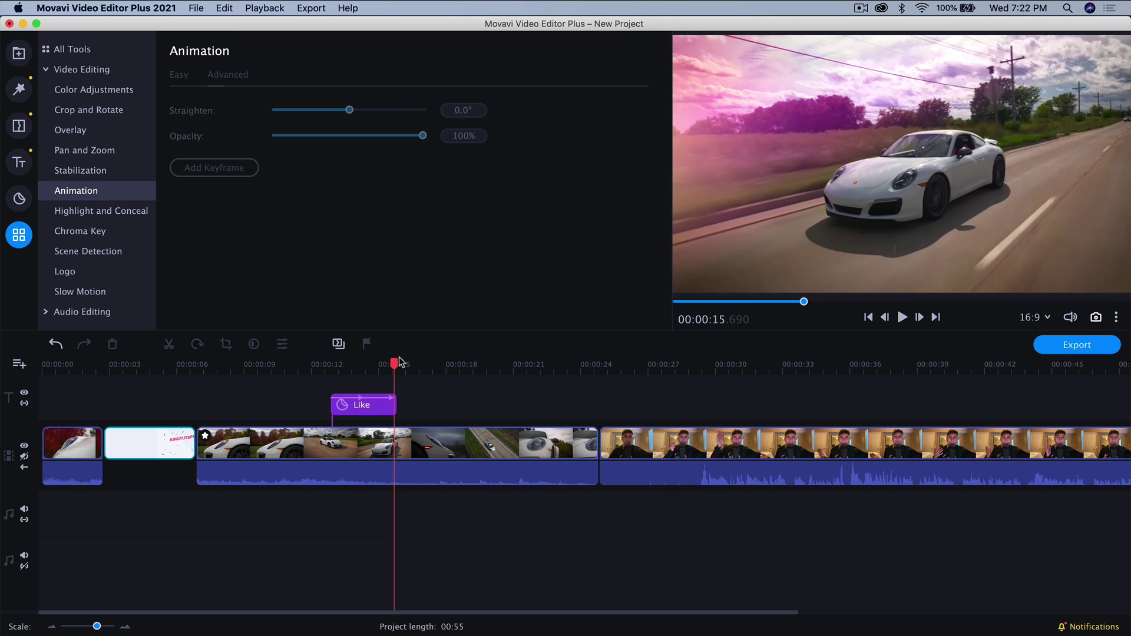
Step: Replay the finished sticker animation from 00:00:12.741 and stop at 00:00:13.530
{"action": "left_click", "coordinate": [364, 365]}
{"action": "left_click", "coordinate": [328, 365]}
{"action": "left_click", "coordinate": [902, 317]}
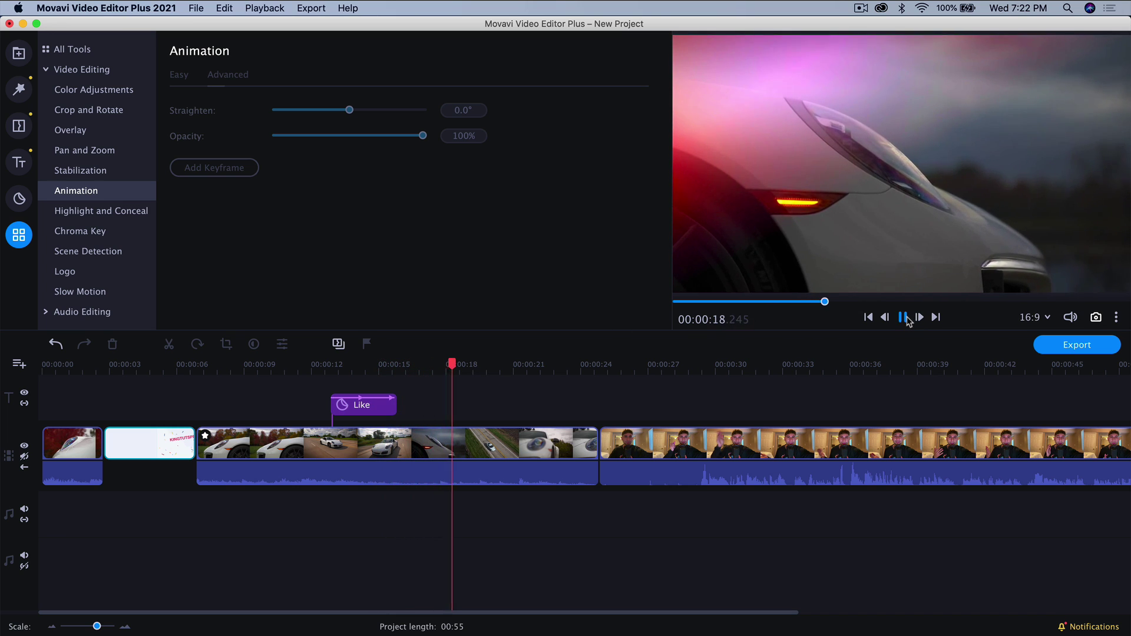
{"action": "left_click", "coordinate": [902, 317]}
{"action": "left_click", "coordinate": [345, 364]}
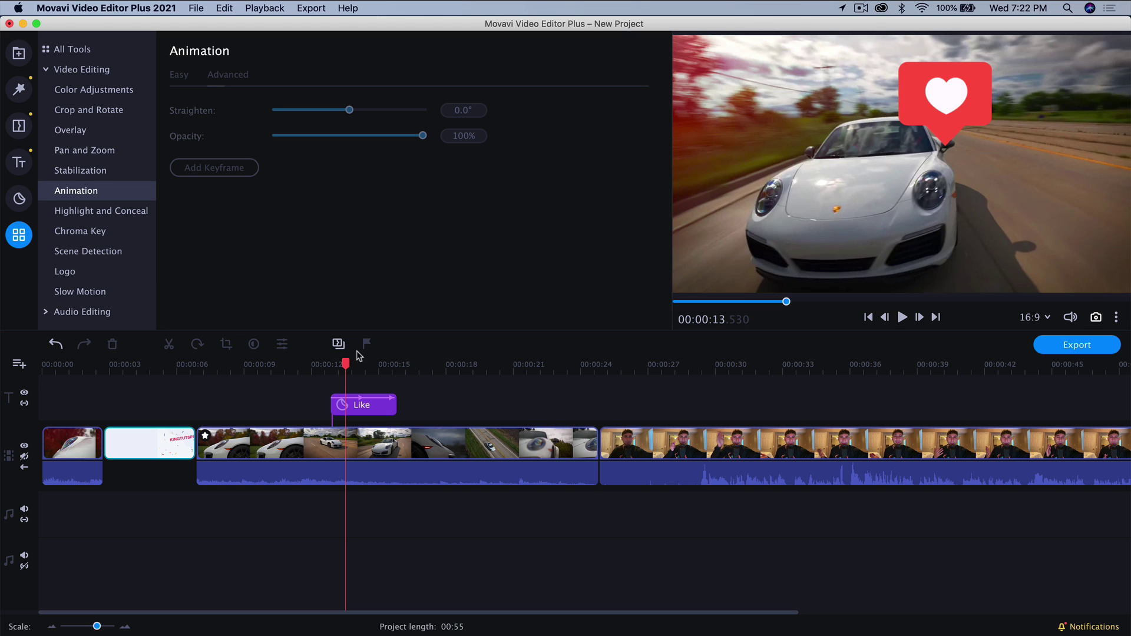
Step: Crop the Porsche clip at 00:00:17.370 to a smaller frame centred on the white car
{"action": "left_click", "coordinate": [443, 449]}
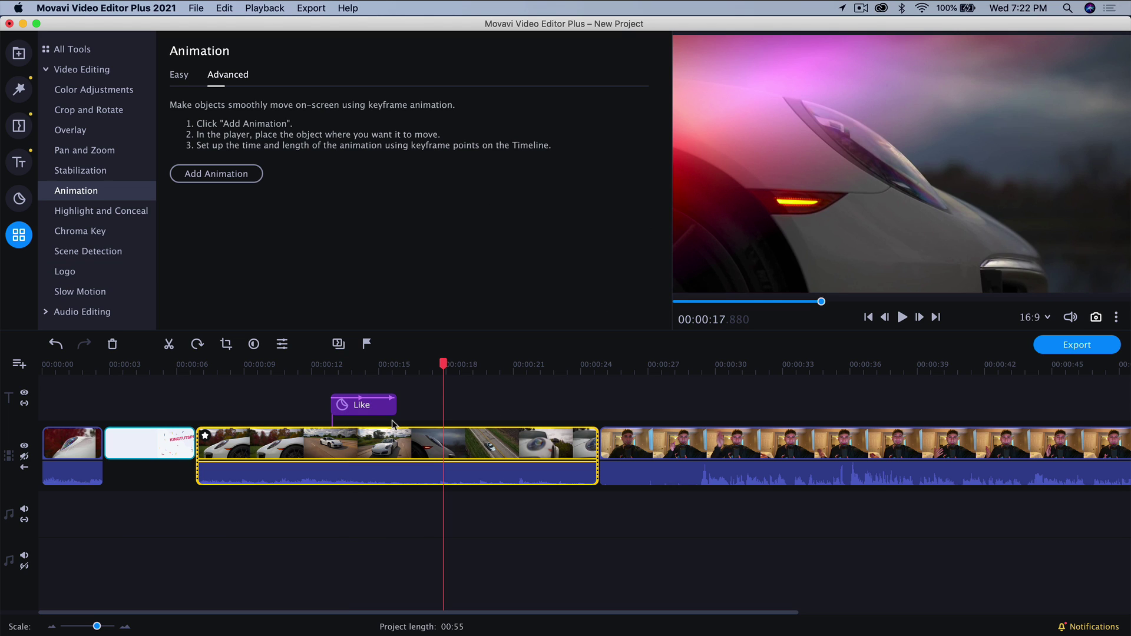
{"action": "left_click_drag", "start_coordinate": [444, 355], "coordinate": [431, 360]}
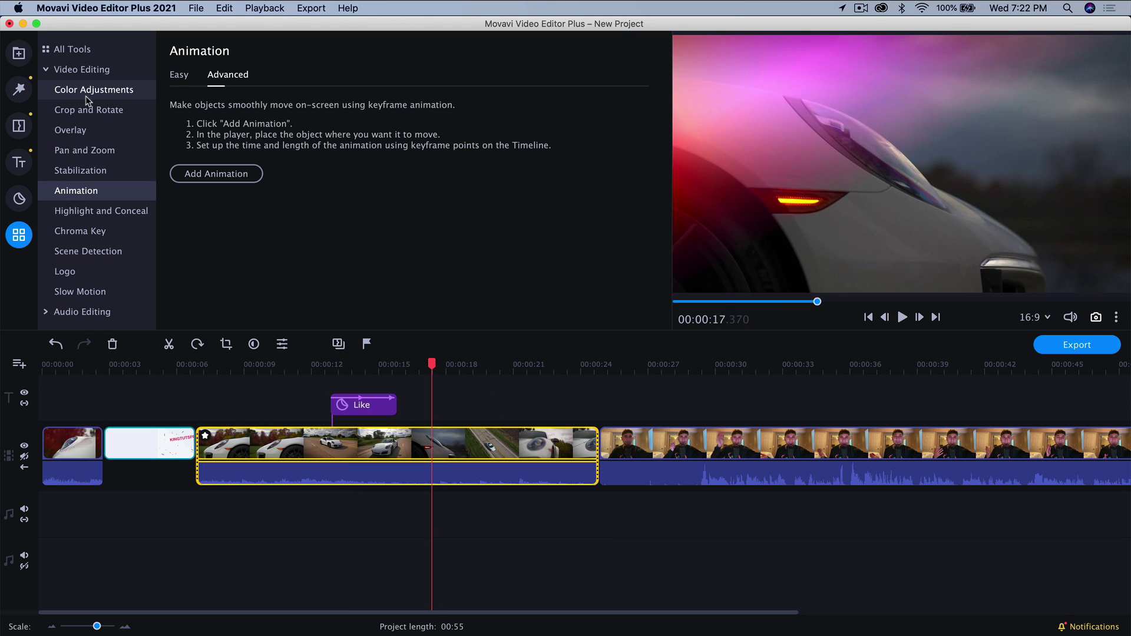
{"action": "left_click", "coordinate": [111, 111]}
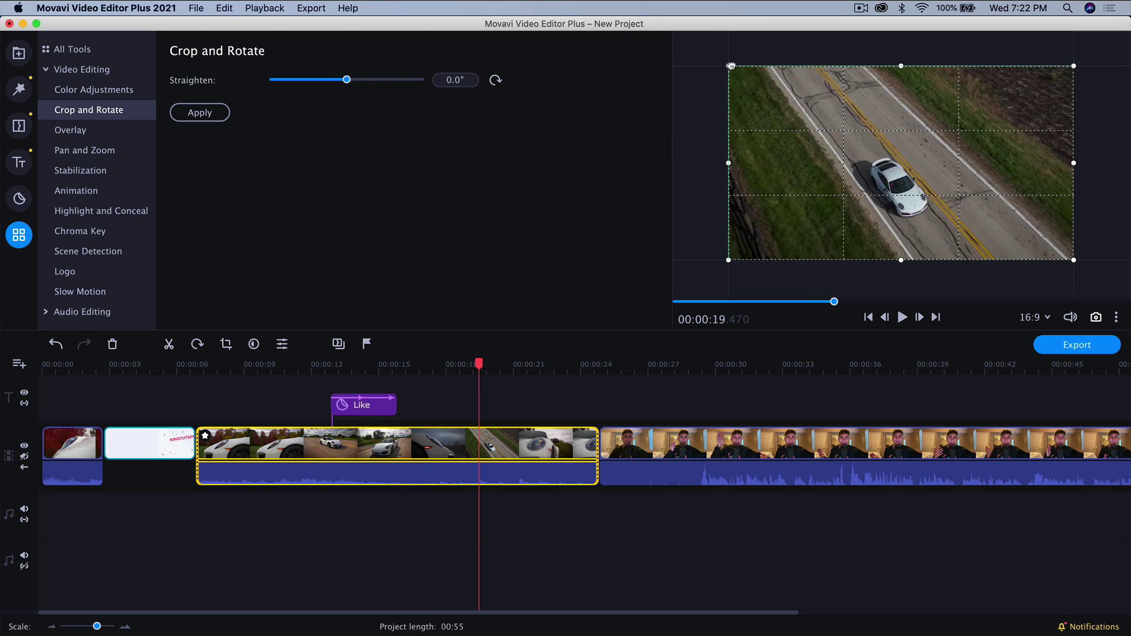
{"action": "left_click_drag", "start_coordinate": [728, 66], "coordinate": [817, 102]}
{"action": "left_click_drag", "start_coordinate": [851, 192], "coordinate": [805, 177]}
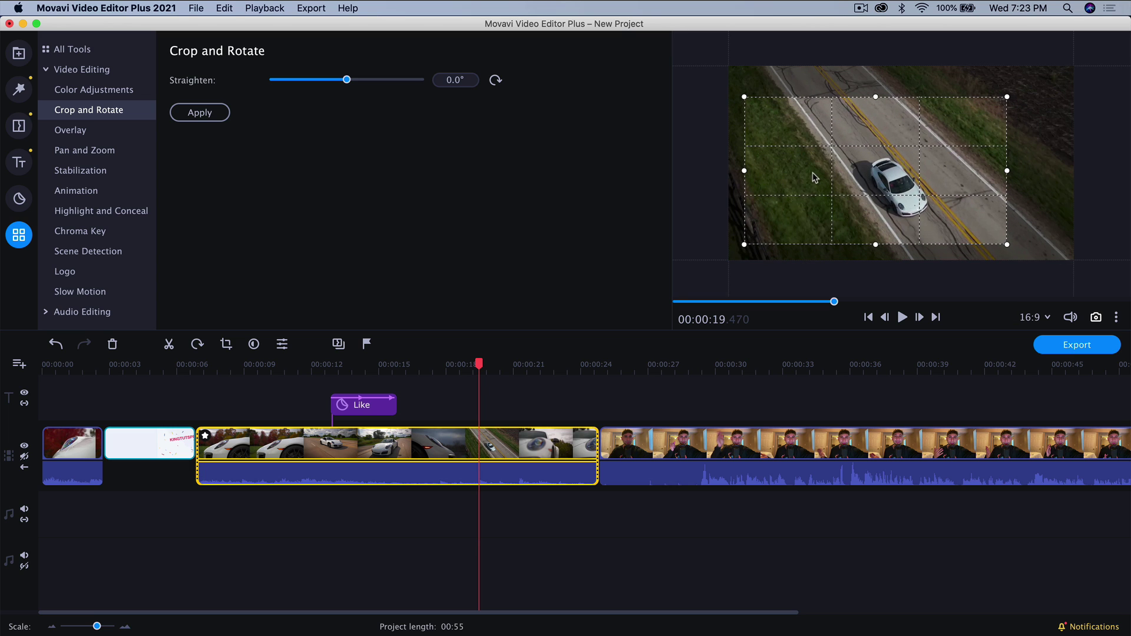
{"action": "left_click", "coordinate": [223, 113]}
{"action": "left_click_drag", "start_coordinate": [474, 374], "coordinate": [438, 375]}
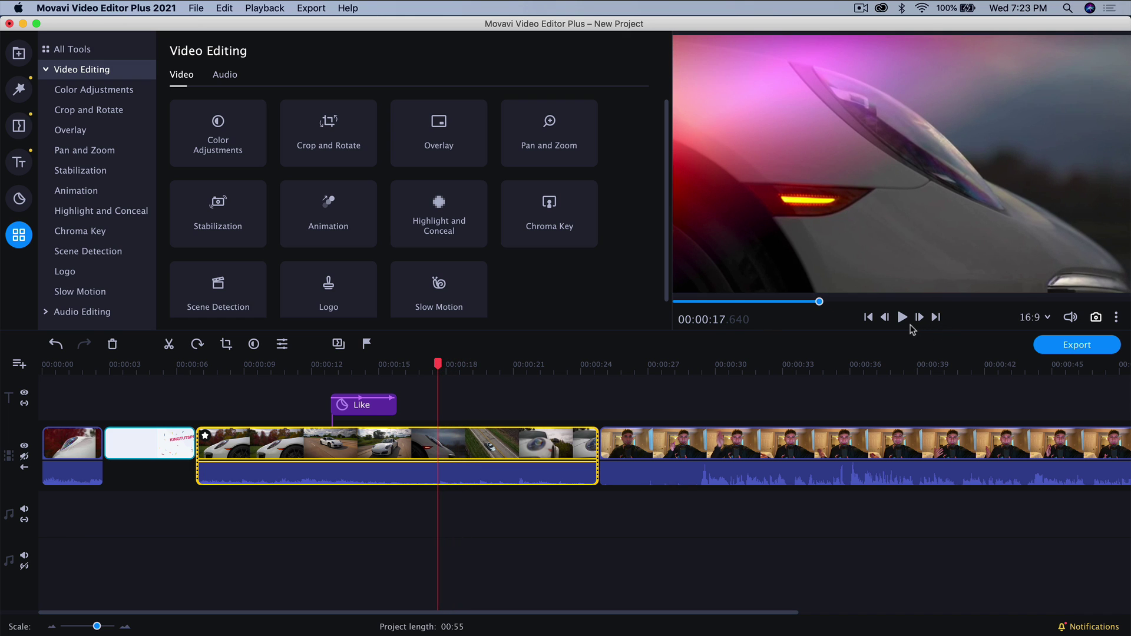
Step: Preview the cropped section, then apply Chroma Key using the sampled magenta tint as key colour
{"action": "left_click", "coordinate": [902, 318]}
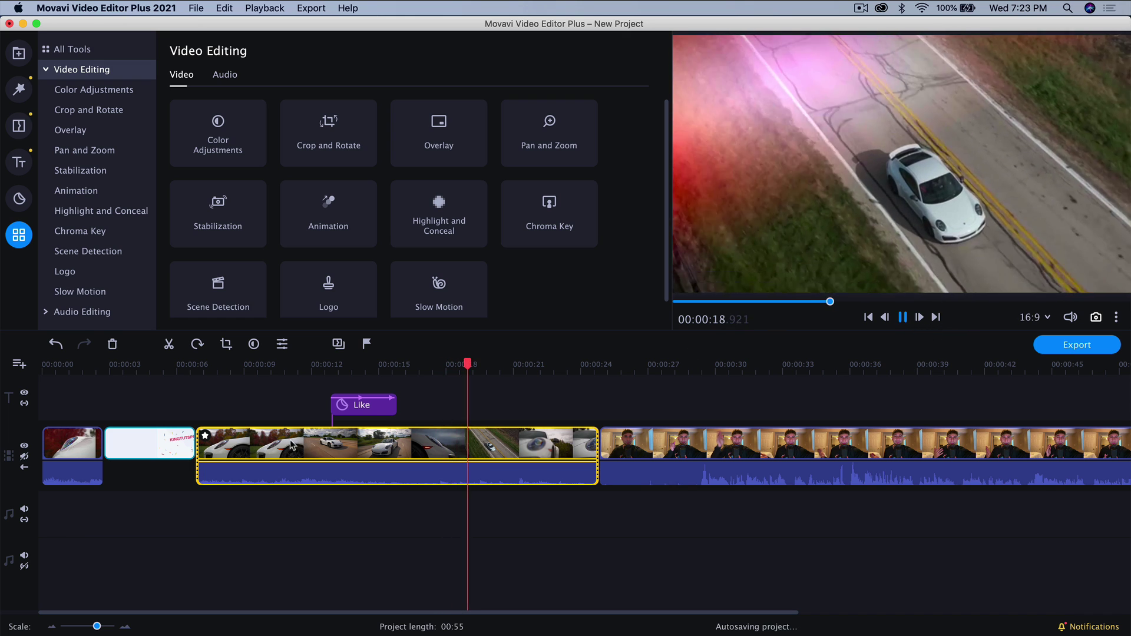
{"action": "left_click", "coordinate": [902, 318]}
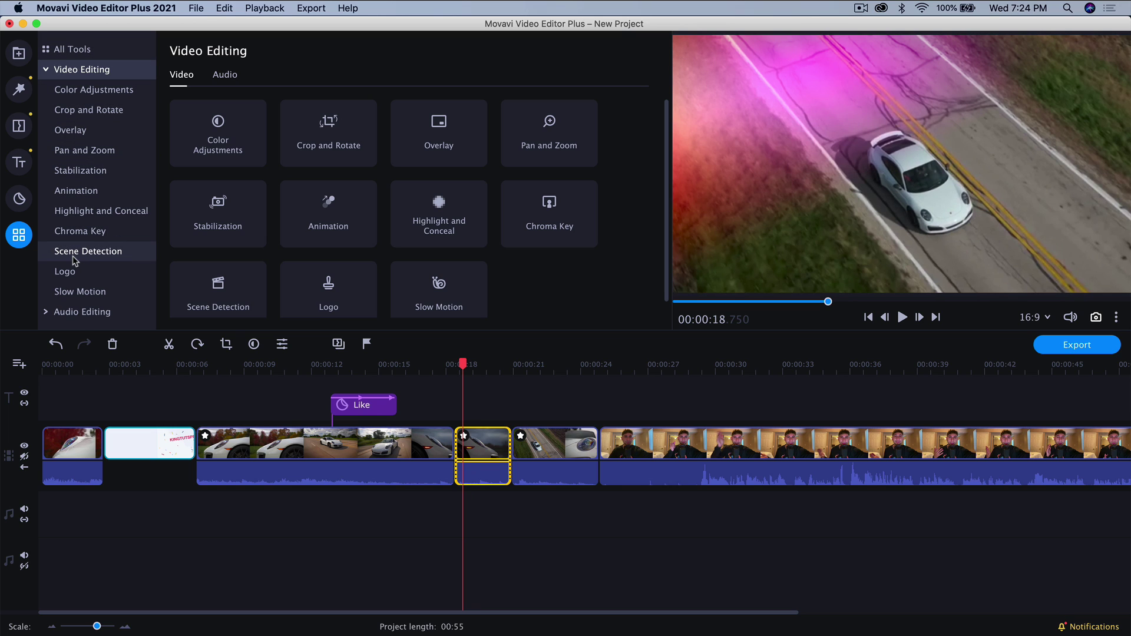
{"action": "left_click", "coordinate": [85, 232]}
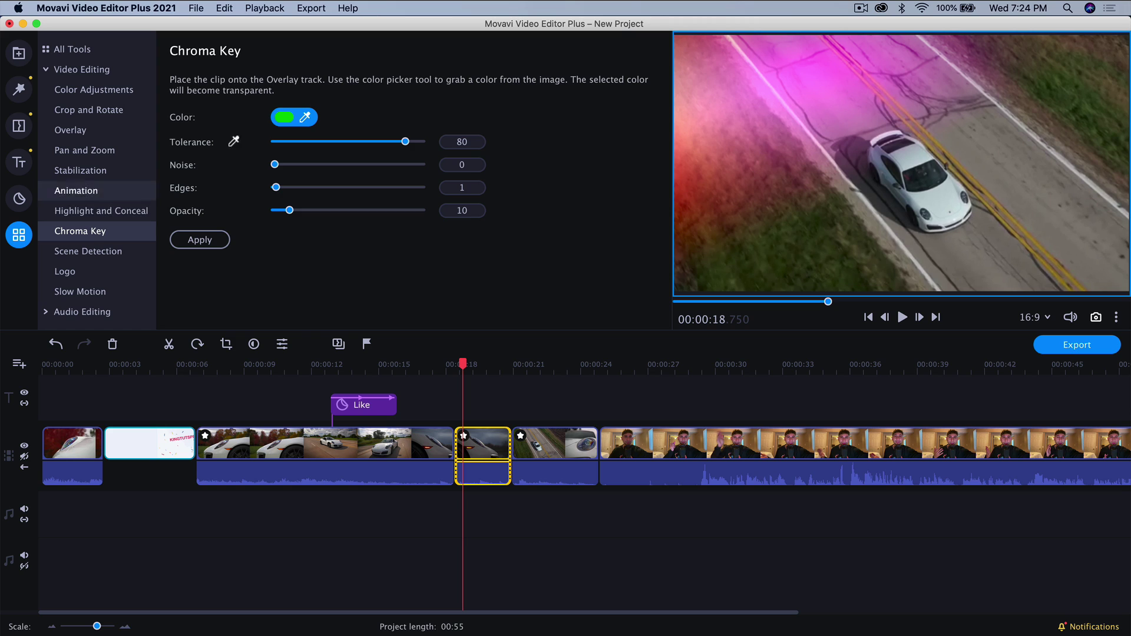
{"action": "left_click", "coordinate": [303, 115]}
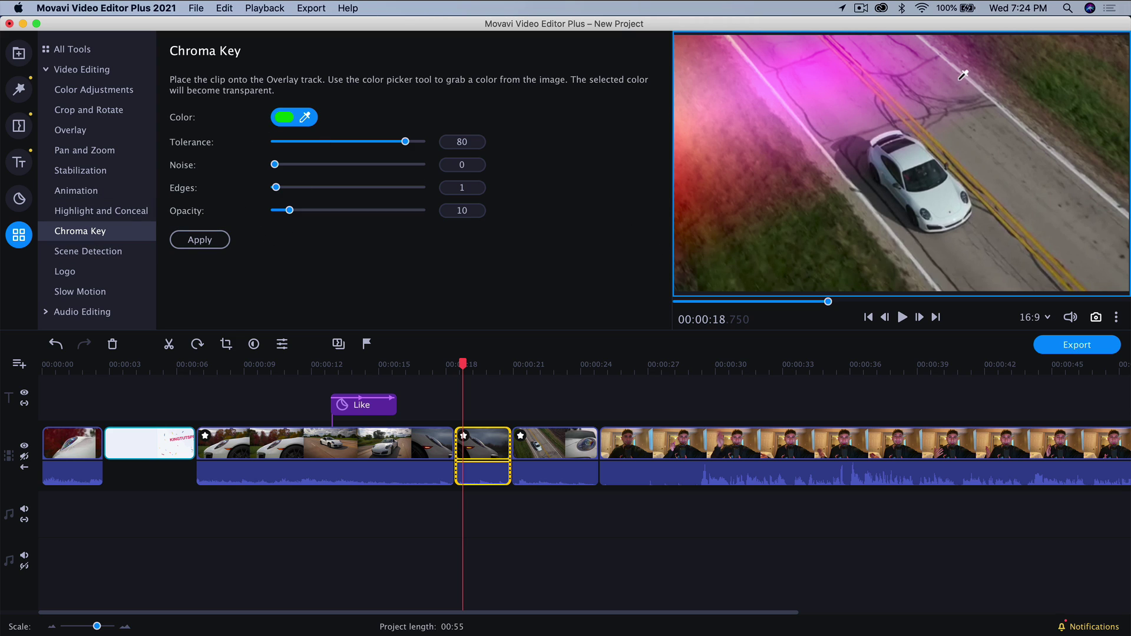
{"action": "left_click", "coordinate": [1061, 86]}
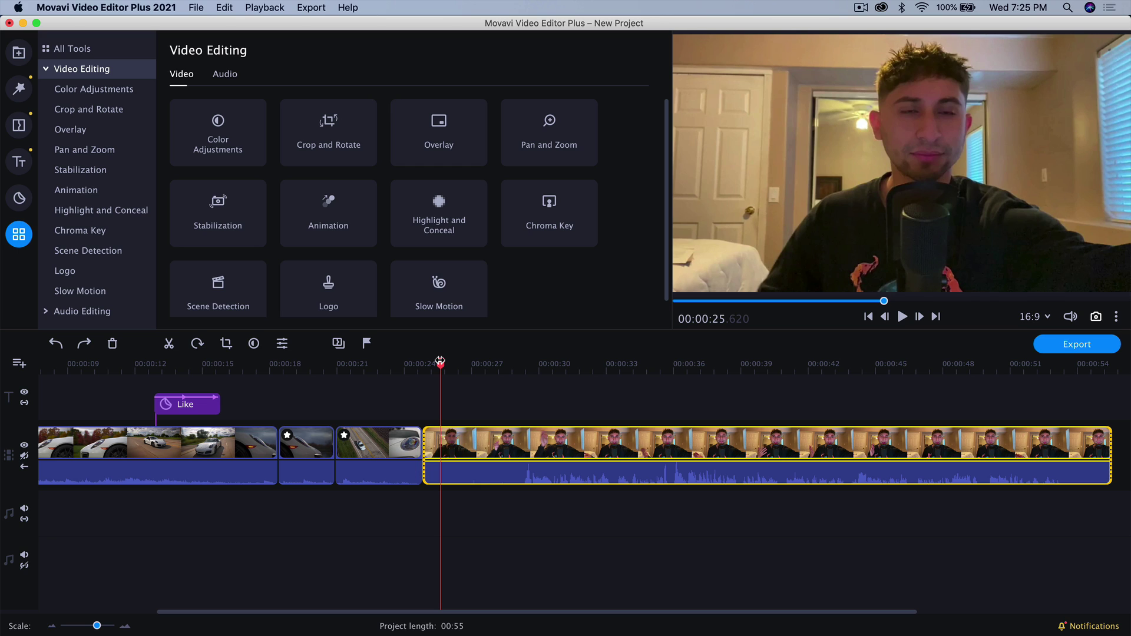
Step: Place ntusb audio.aiff from the imported media beneath the talking-head clip near 00:00:25
{"action": "left_click_drag", "start_coordinate": [441, 368], "coordinate": [429, 365]}
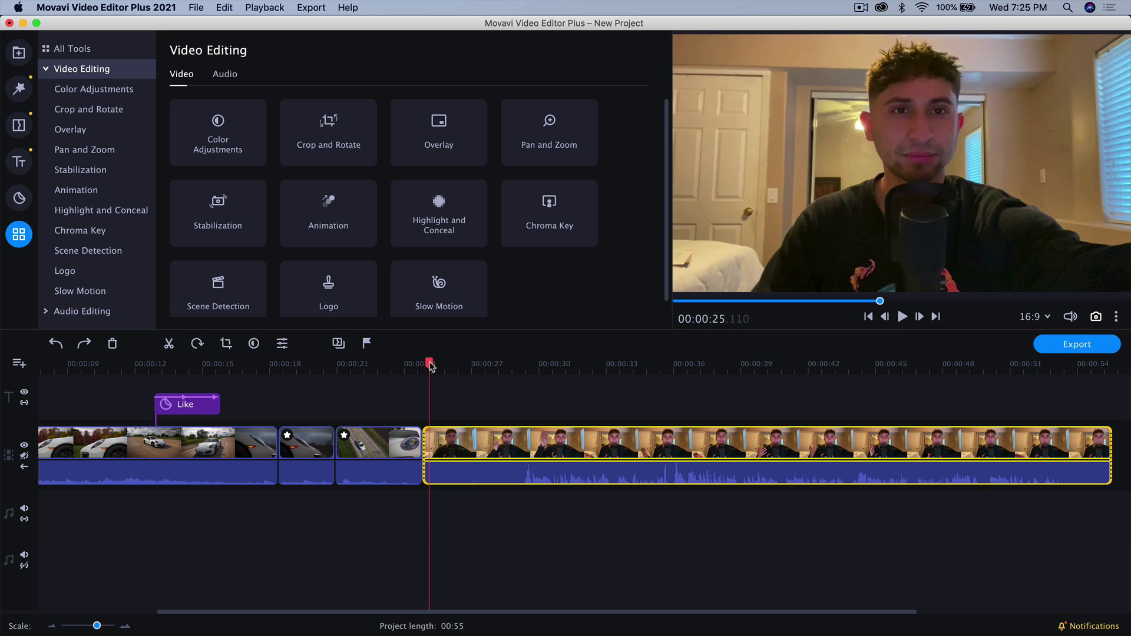
{"action": "left_click_drag", "start_coordinate": [430, 365], "coordinate": [501, 365]}
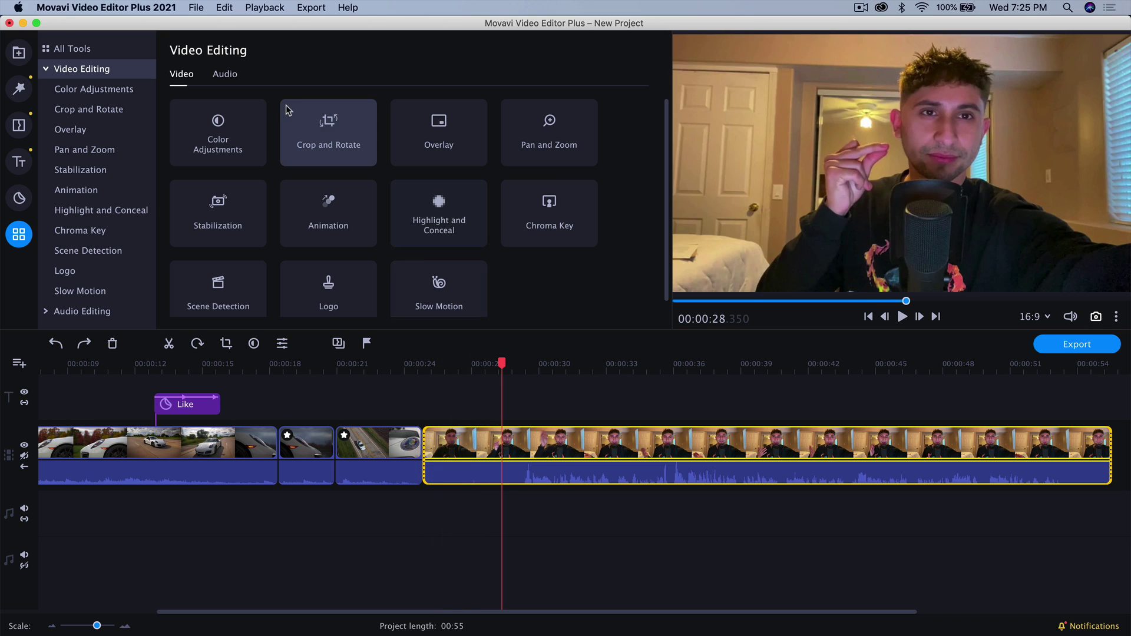
{"action": "left_click", "coordinate": [19, 52]}
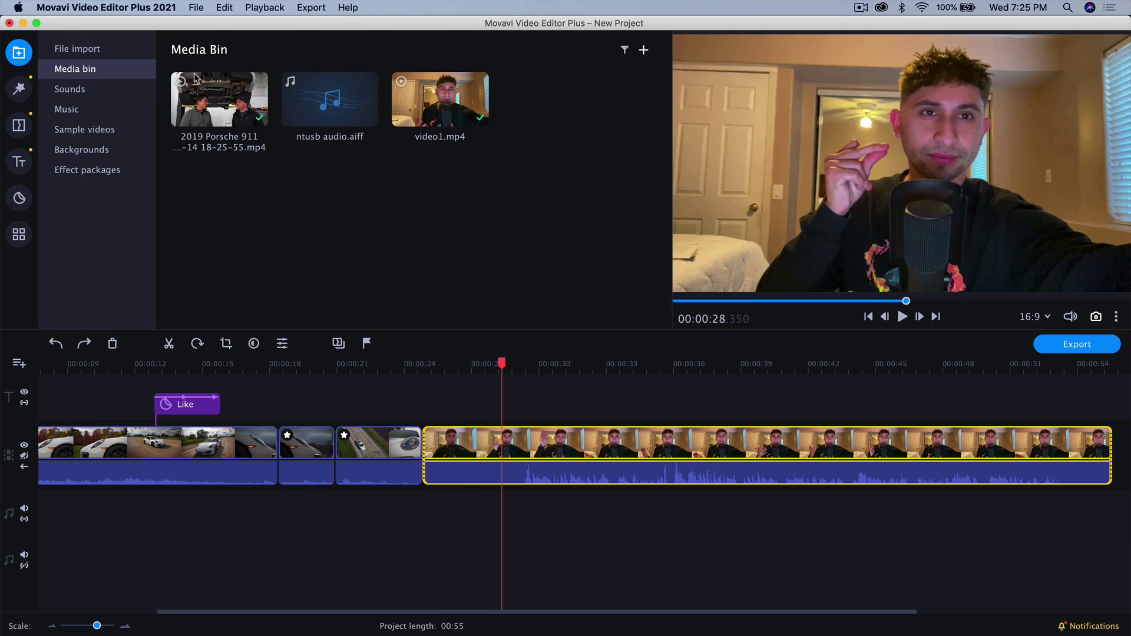
{"action": "mouse_move", "coordinate": [328, 82]}
{"action": "left_mouse_down"}
{"action": "mouse_move", "coordinate": [353, 418]}
{"action": "mouse_move", "coordinate": [454, 486]}
{"action": "mouse_move", "coordinate": [451, 512]}
{"action": "mouse_move", "coordinate": [429, 525]}
{"action": "left_mouse_up"}
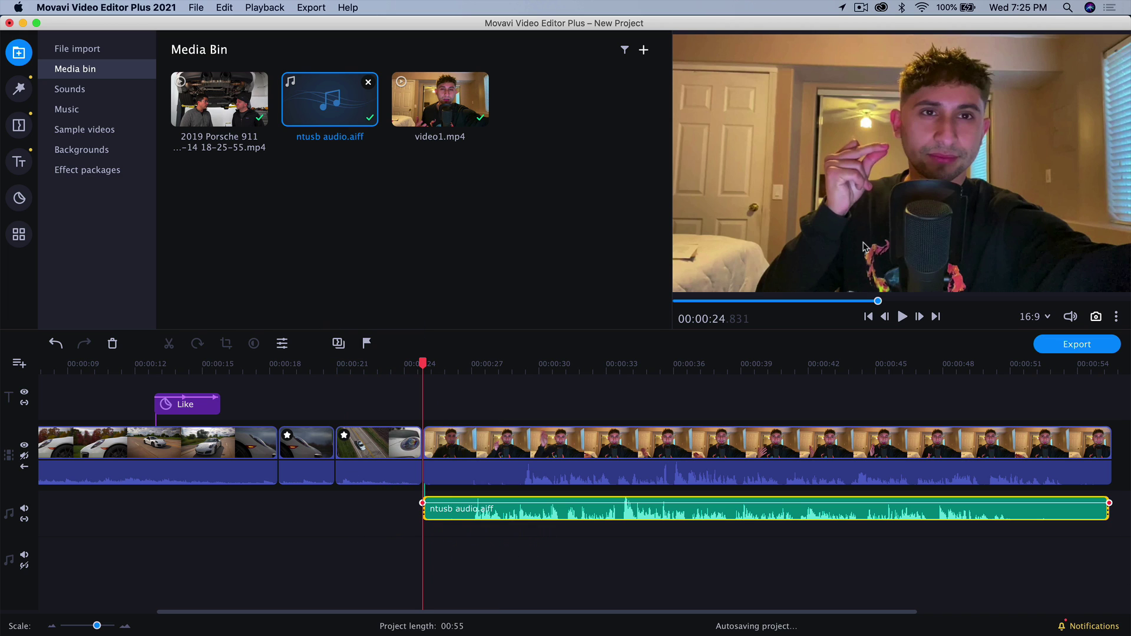
Step: Mute an audio track to compare sync, then unmute the ntusb mic audio track
{"action": "left_click", "coordinate": [542, 515]}
{"action": "left_click", "coordinate": [24, 508]}
{"action": "left_click", "coordinate": [432, 368]}
{"action": "left_click", "coordinate": [452, 477]}
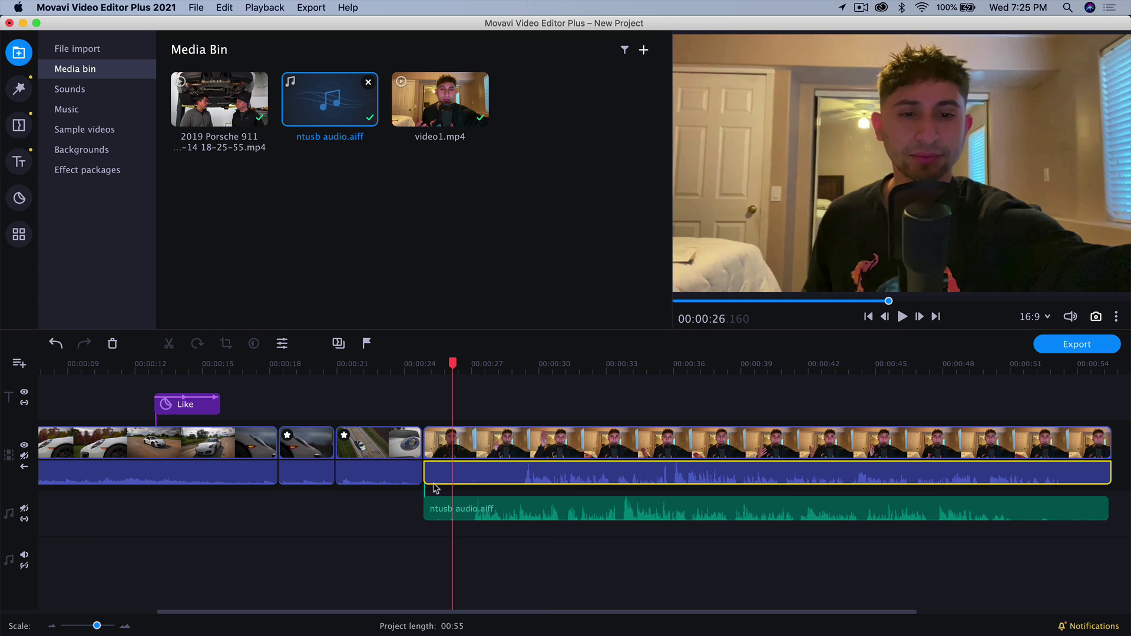
{"action": "left_click", "coordinate": [462, 506]}
{"action": "left_click", "coordinate": [25, 510]}
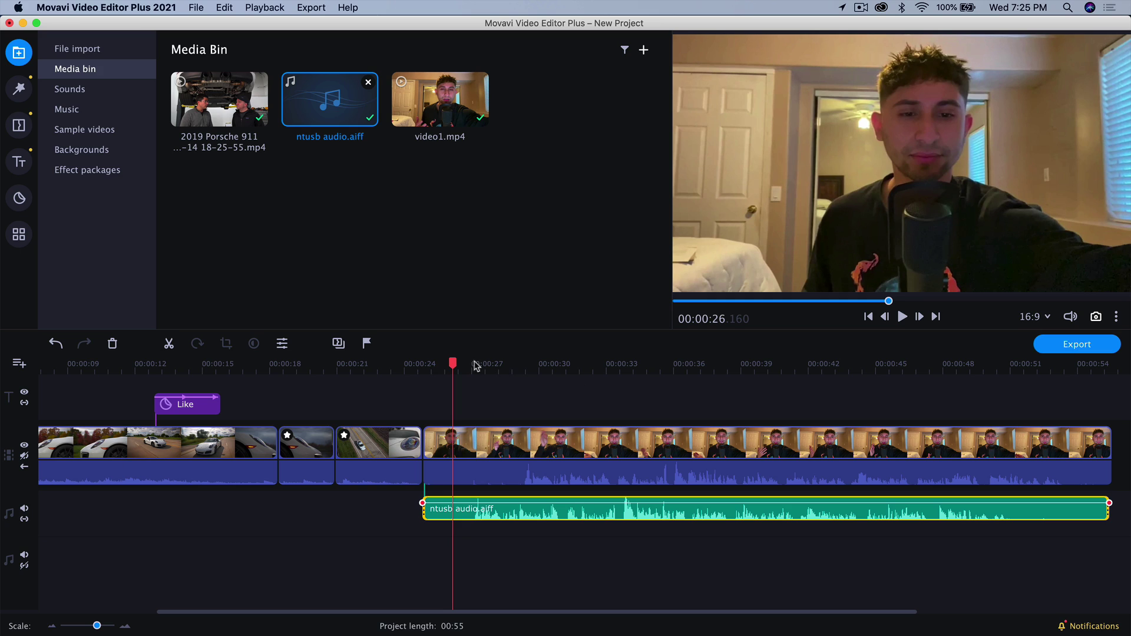
{"action": "left_click_drag", "start_coordinate": [452, 363], "coordinate": [424, 364]}
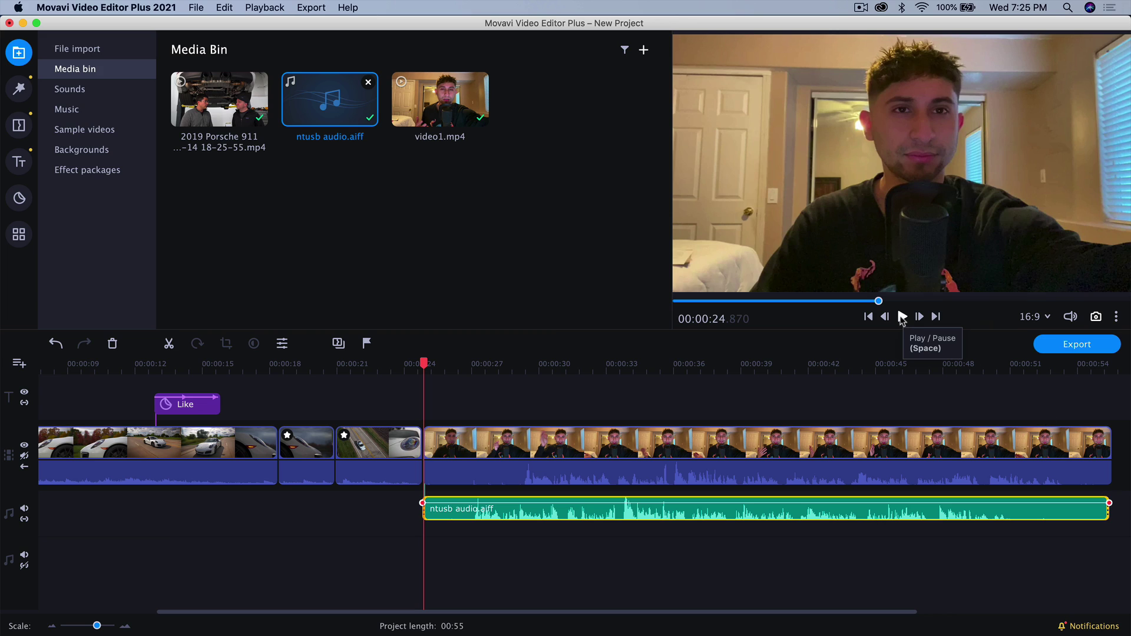
{"action": "left_click", "coordinate": [569, 457]}
{"action": "left_click", "coordinate": [492, 508]}
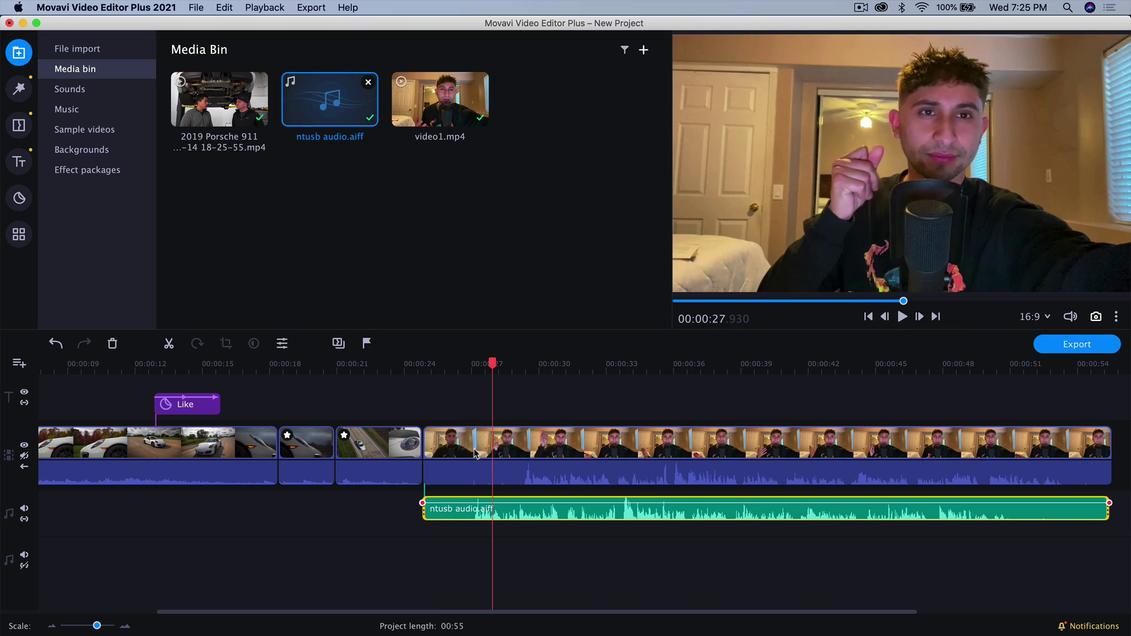
{"action": "left_click_drag", "start_coordinate": [449, 363], "coordinate": [423, 368]}
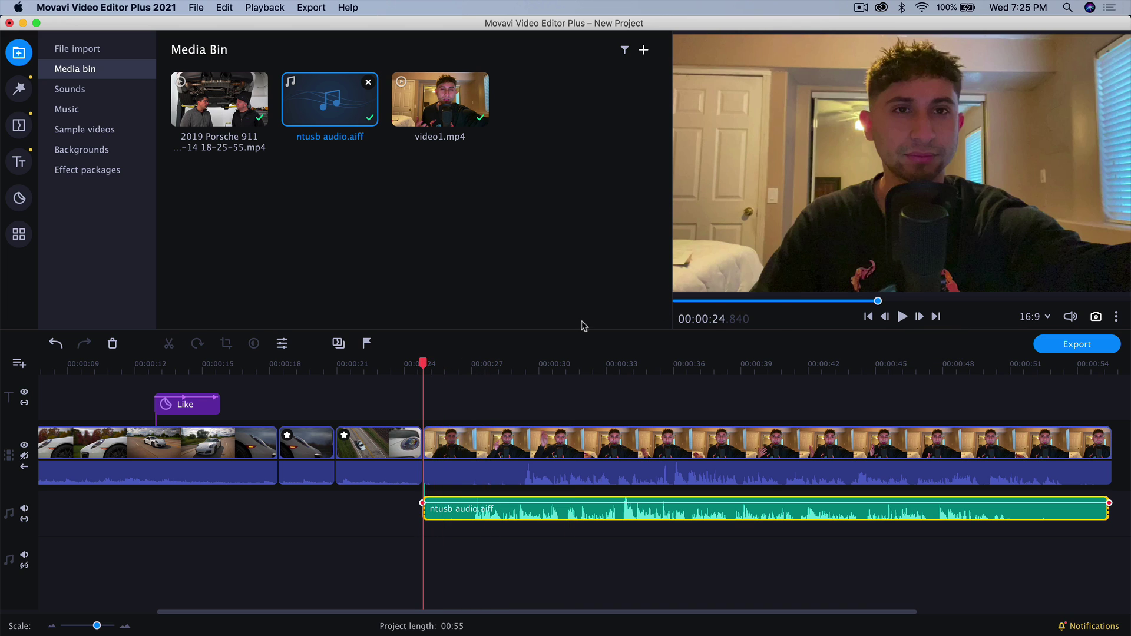
{"action": "left_click", "coordinate": [901, 317]}
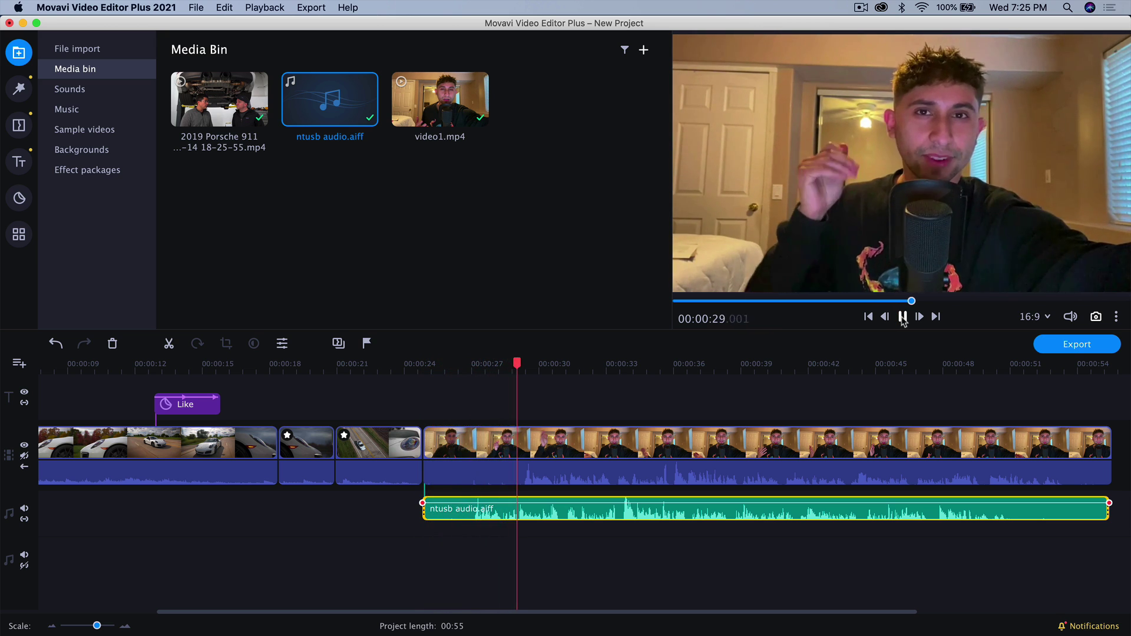
{"action": "left_click", "coordinate": [902, 318]}
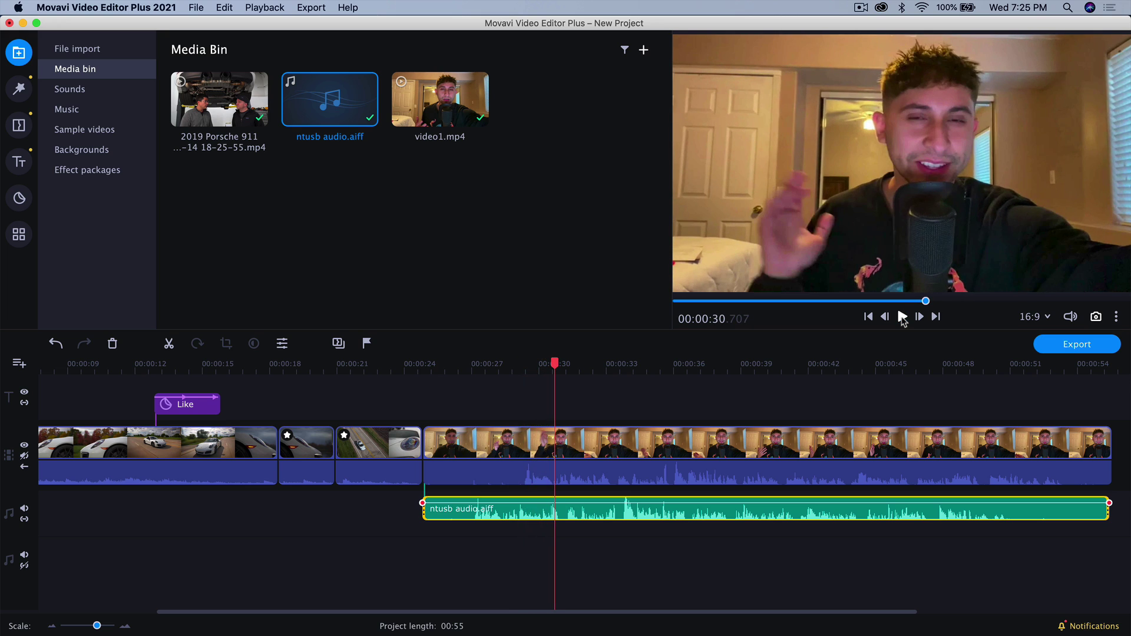
{"action": "left_click", "coordinate": [518, 473]}
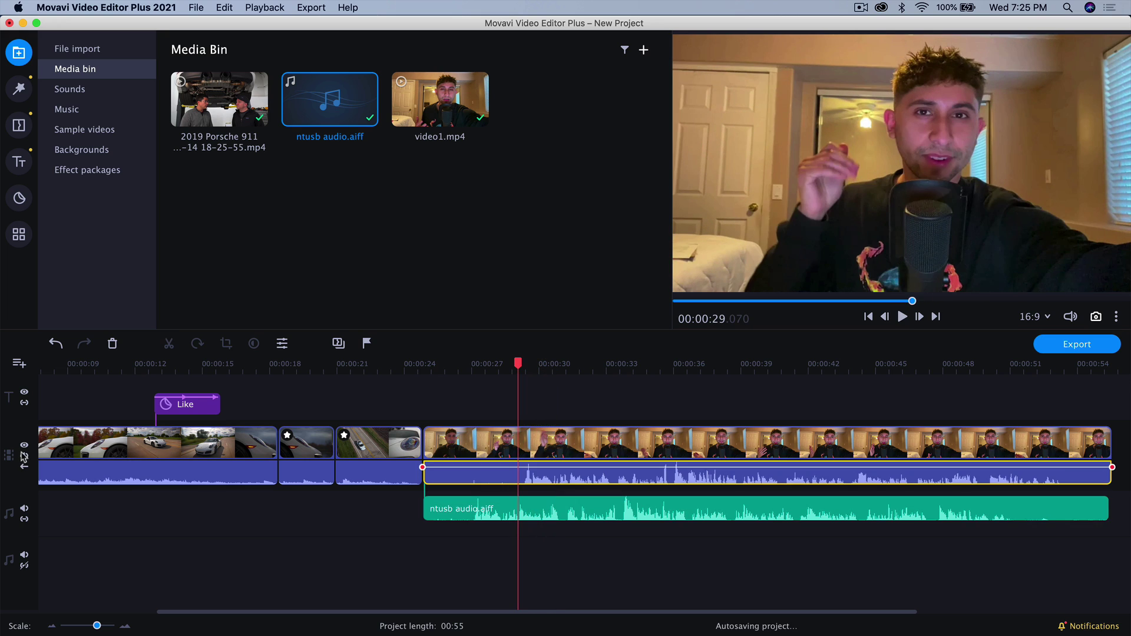
{"action": "left_click", "coordinate": [457, 364]}
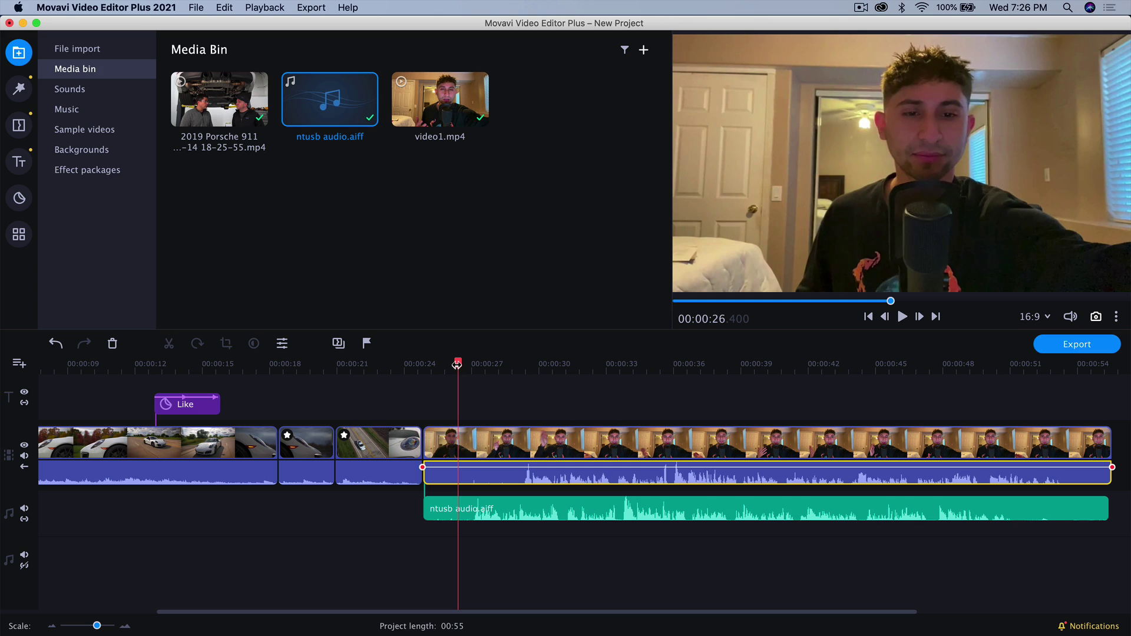
{"action": "left_click_drag", "start_coordinate": [457, 364], "coordinate": [423, 364]}
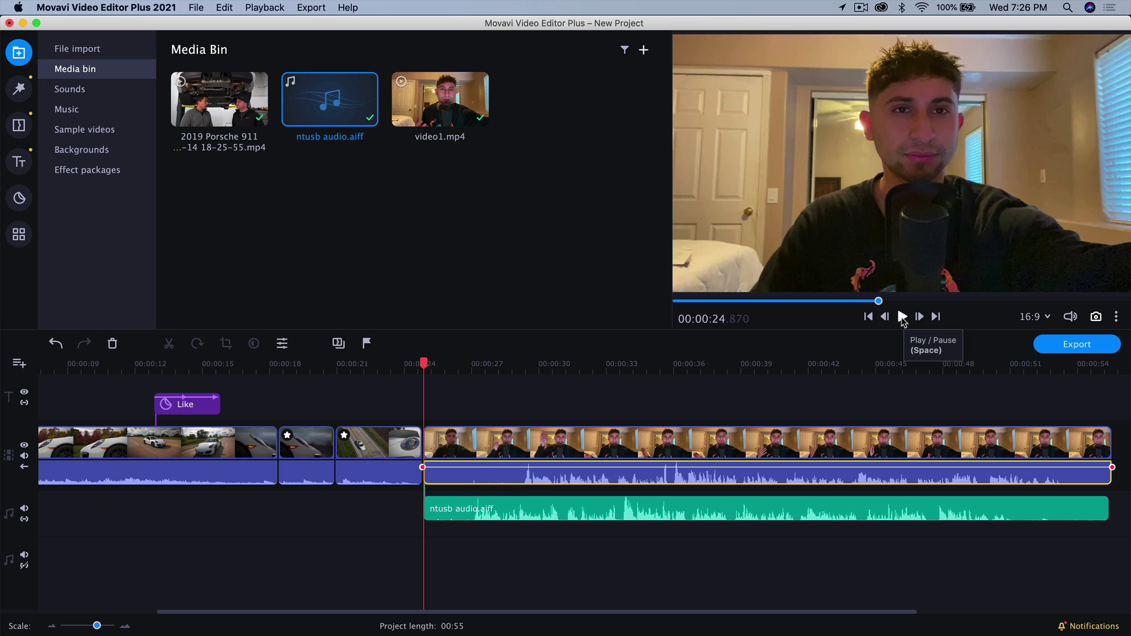
{"action": "left_click", "coordinate": [901, 317]}
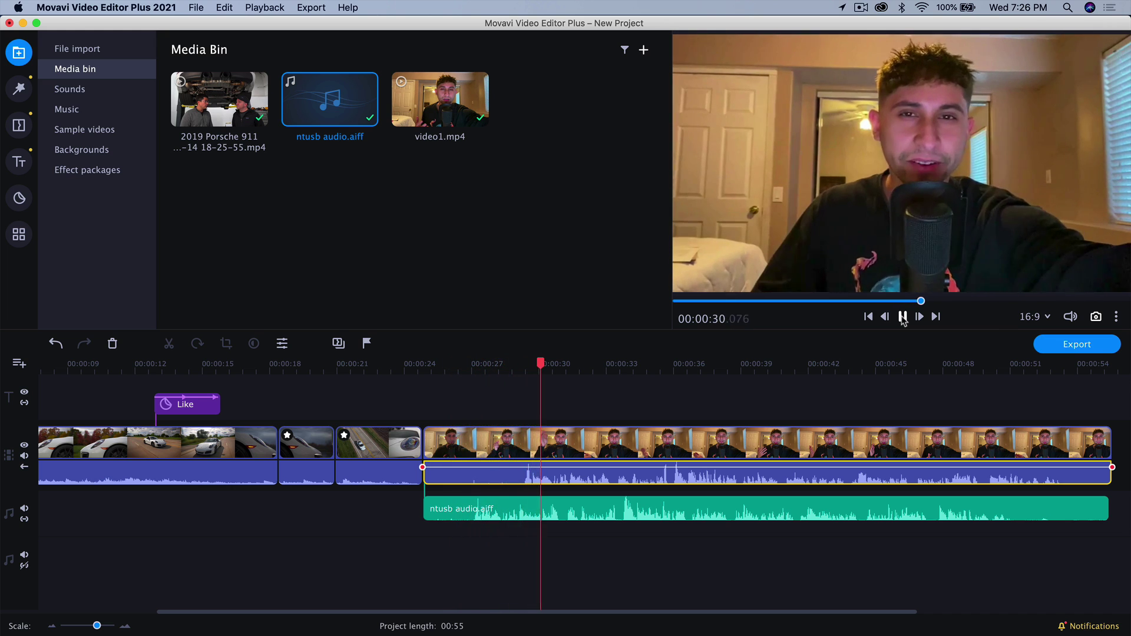
{"action": "left_click", "coordinate": [901, 316]}
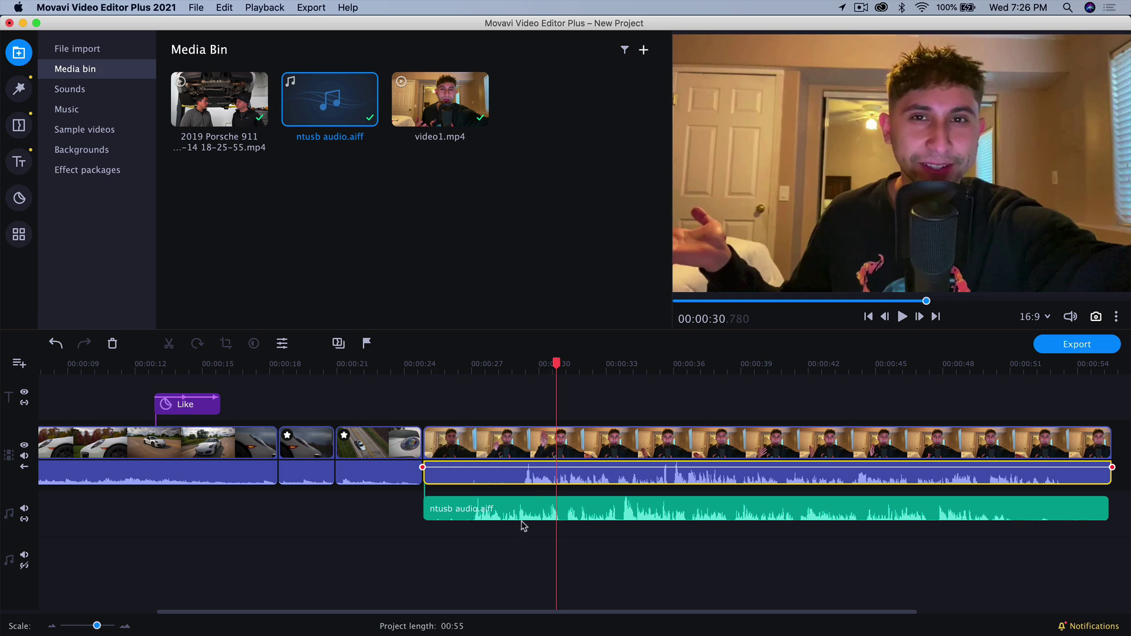
Step: Select video1.mp4 and ntusb audio.aiff and synchronize them with Audio Editing > Synchronization
{"action": "left_click_drag", "start_coordinate": [566, 553], "coordinate": [493, 444]}
{"action": "left_click", "coordinate": [19, 235]}
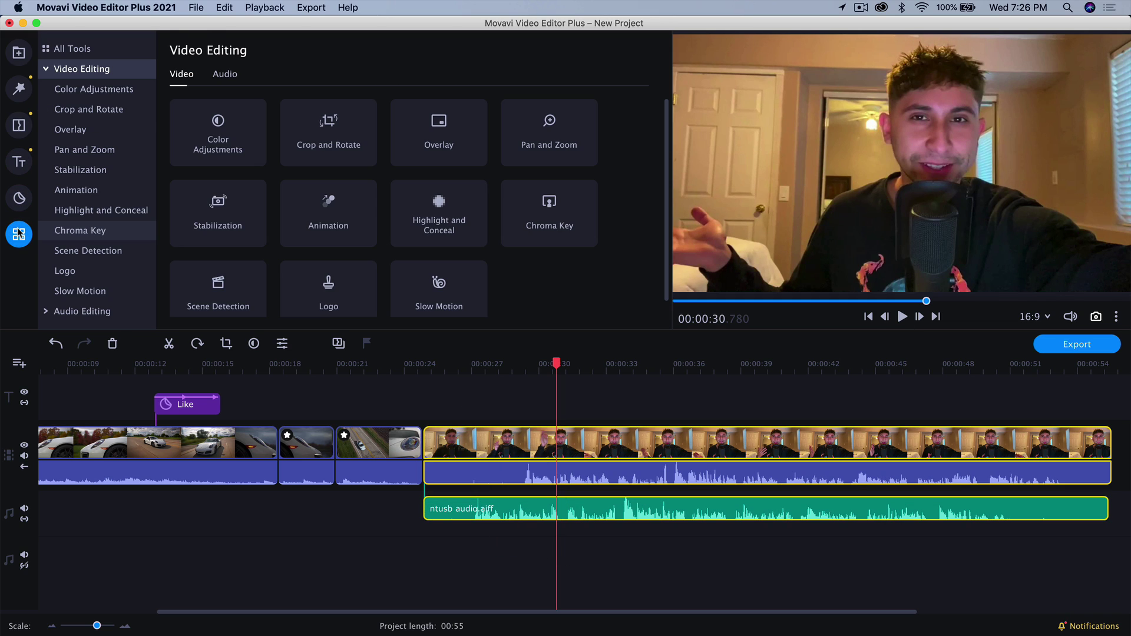
{"action": "left_click", "coordinate": [86, 311]}
{"action": "scroll", "coordinate": [89, 283], "scroll_direction": "down", "scroll_amount": 3}
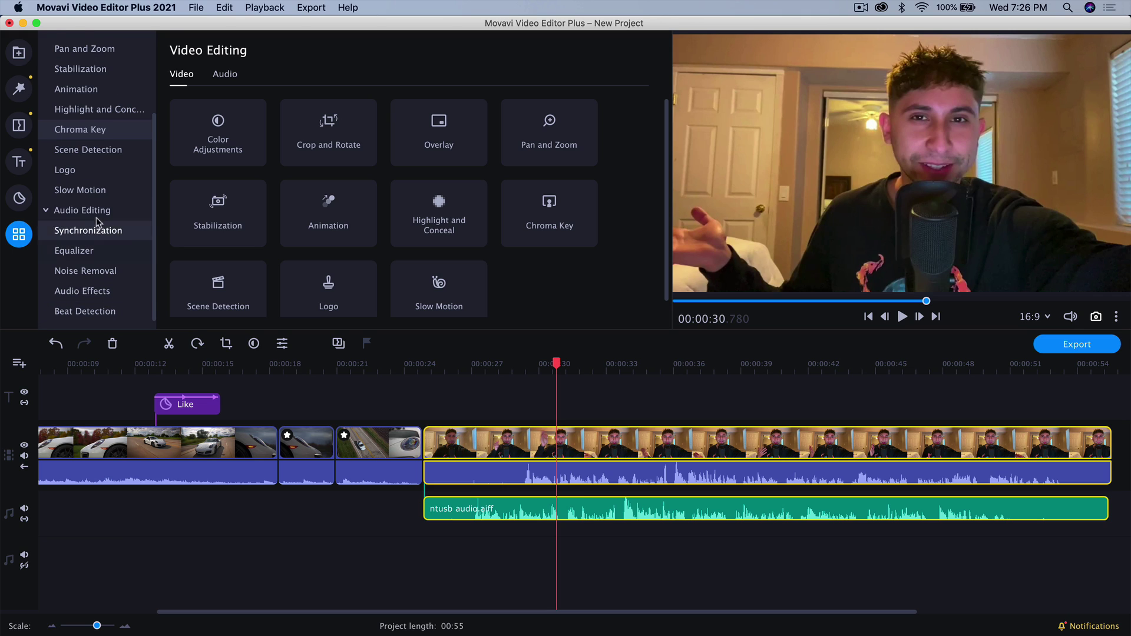
{"action": "left_click", "coordinate": [90, 236]}
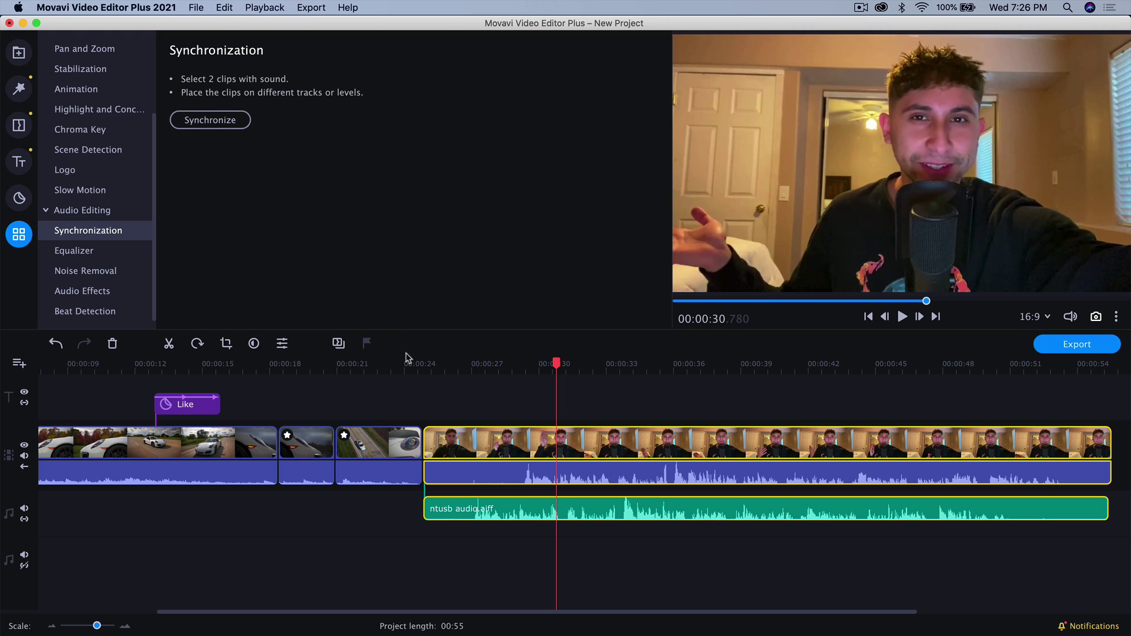
{"action": "left_click", "coordinate": [223, 125]}
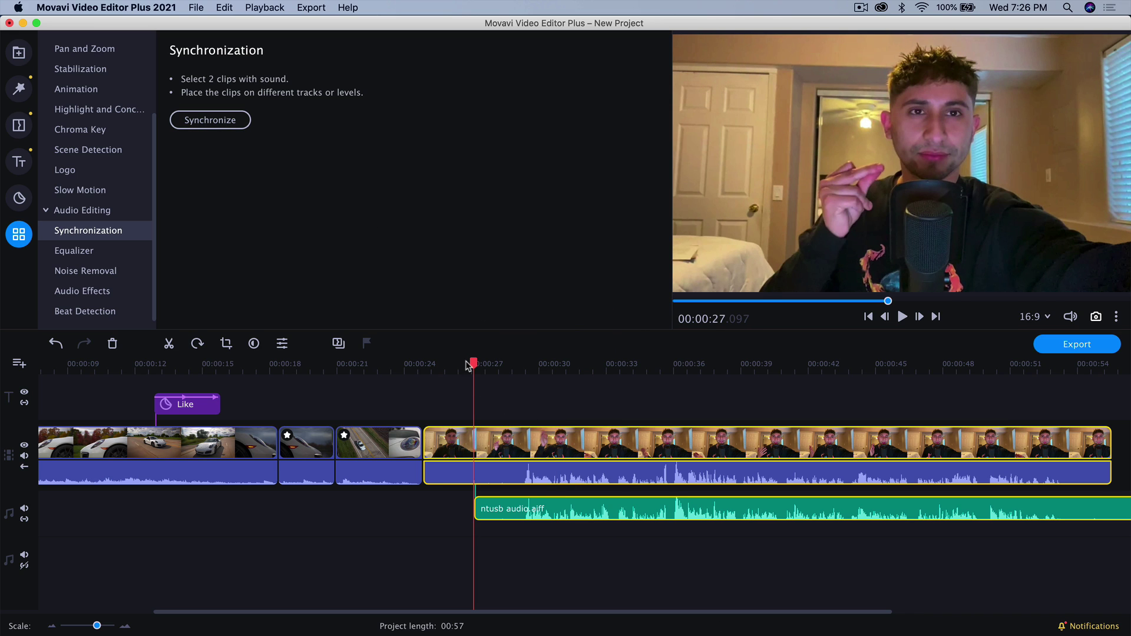
Step: Play back the synced clips to check the alignment, then deselect them
{"action": "left_click_drag", "start_coordinate": [473, 364], "coordinate": [506, 368]}
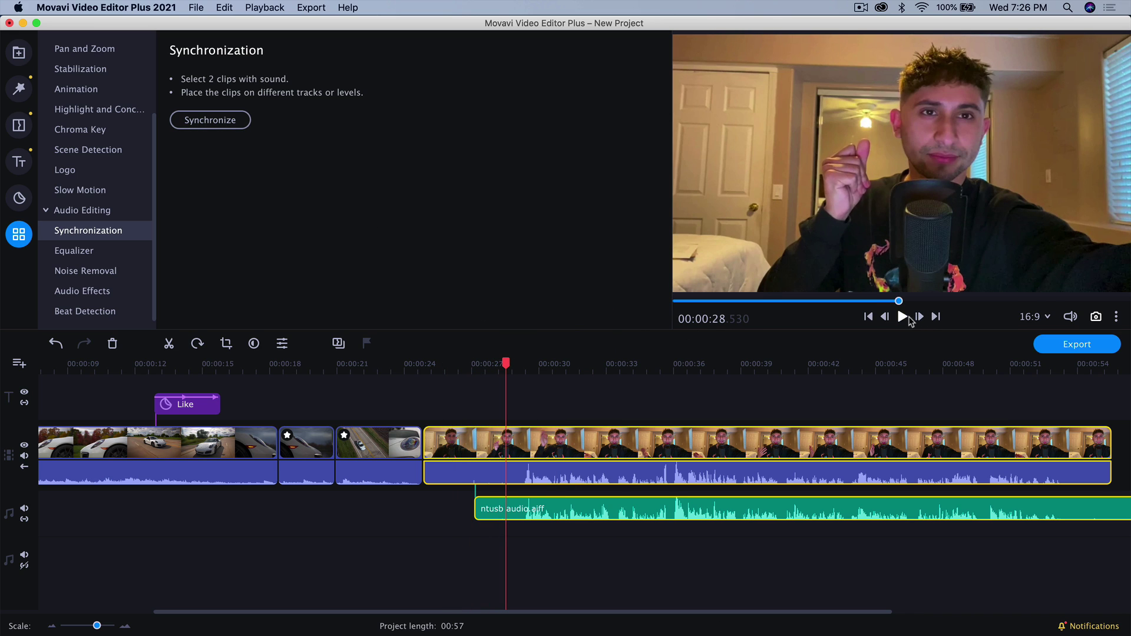
{"action": "left_click", "coordinate": [902, 316]}
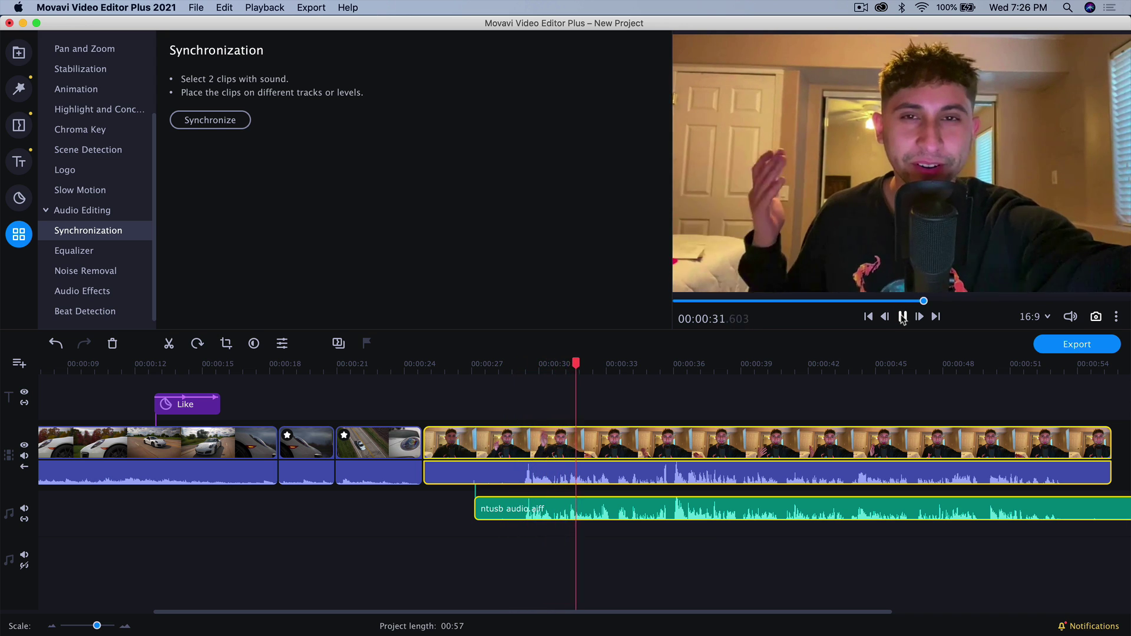
{"action": "left_click", "coordinate": [902, 317]}
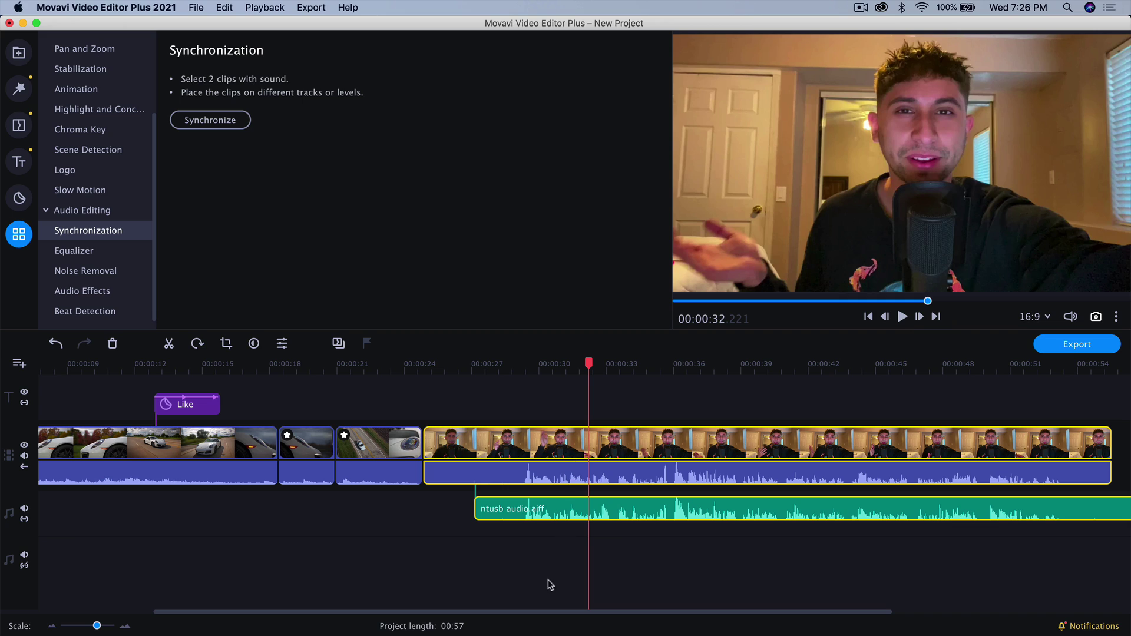
{"action": "left_click", "coordinate": [554, 555]}
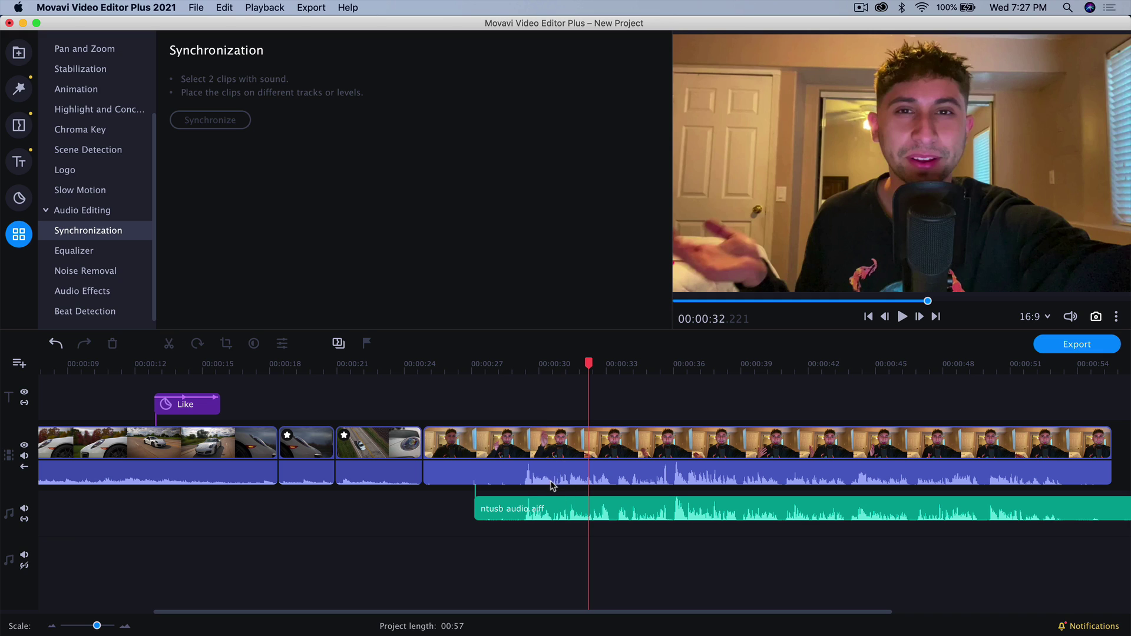
Step: Detach video1.mp4's built-in camera audio and delete it
{"action": "left_click", "coordinate": [517, 446]}
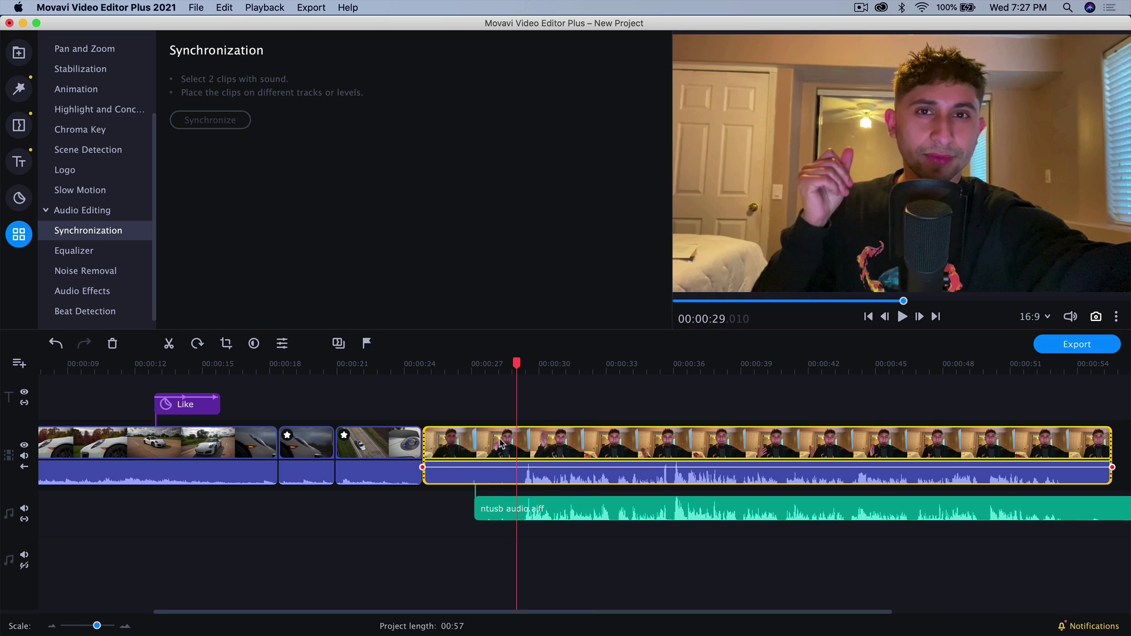
{"action": "right_click", "coordinate": [520, 446]}
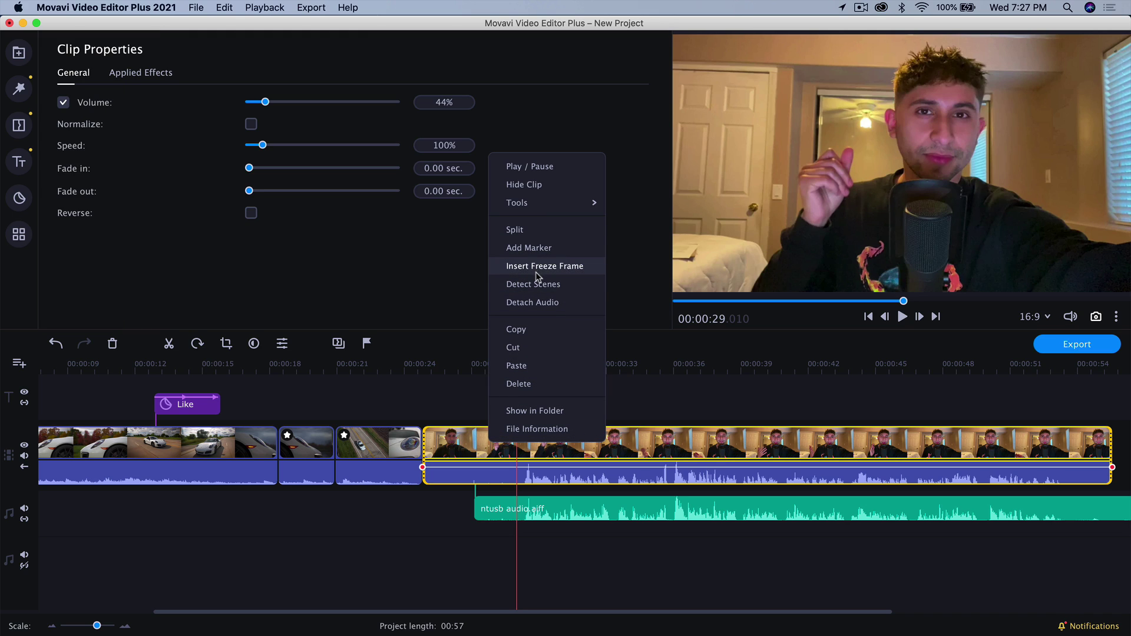
{"action": "left_click", "coordinate": [533, 302]}
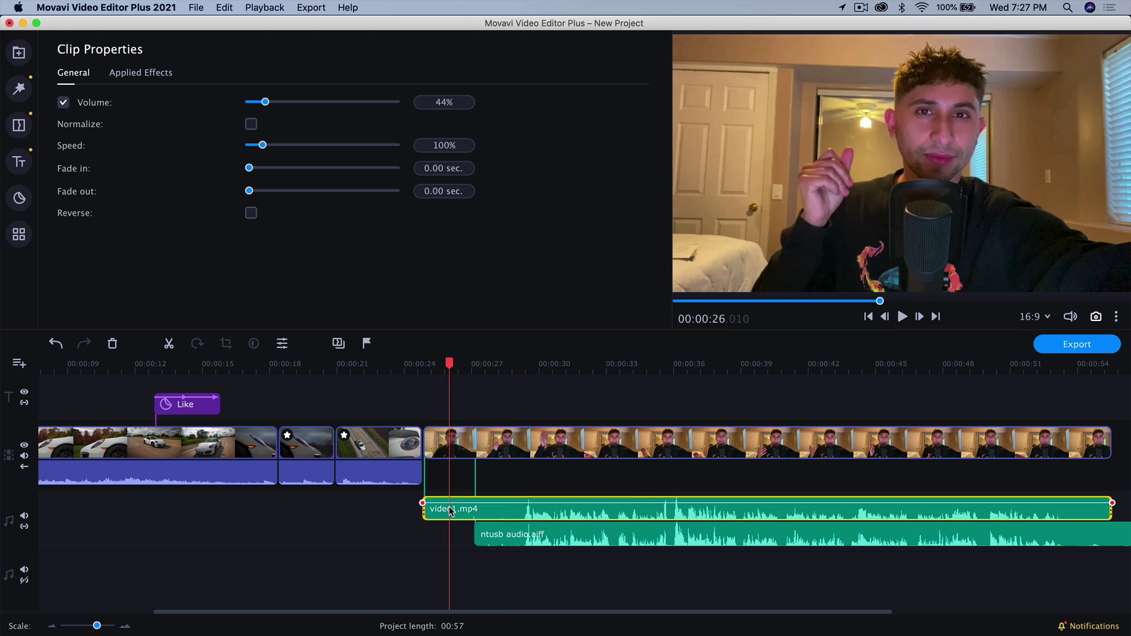
{"action": "left_click", "coordinate": [451, 511]}
{"action": "key", "text": "Delete"}
Step: Trim the start of video1.mp4 to line up with the mic audio and play it back
{"action": "left_click", "coordinate": [496, 503]}
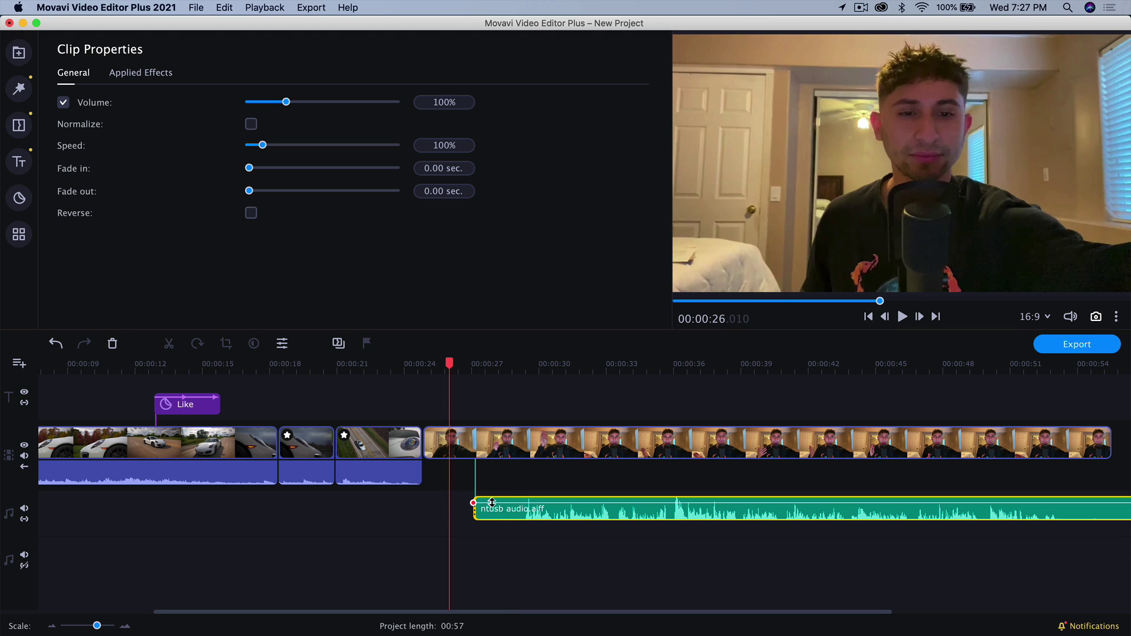
{"action": "left_click", "coordinate": [501, 591]}
{"action": "left_click", "coordinate": [480, 442]}
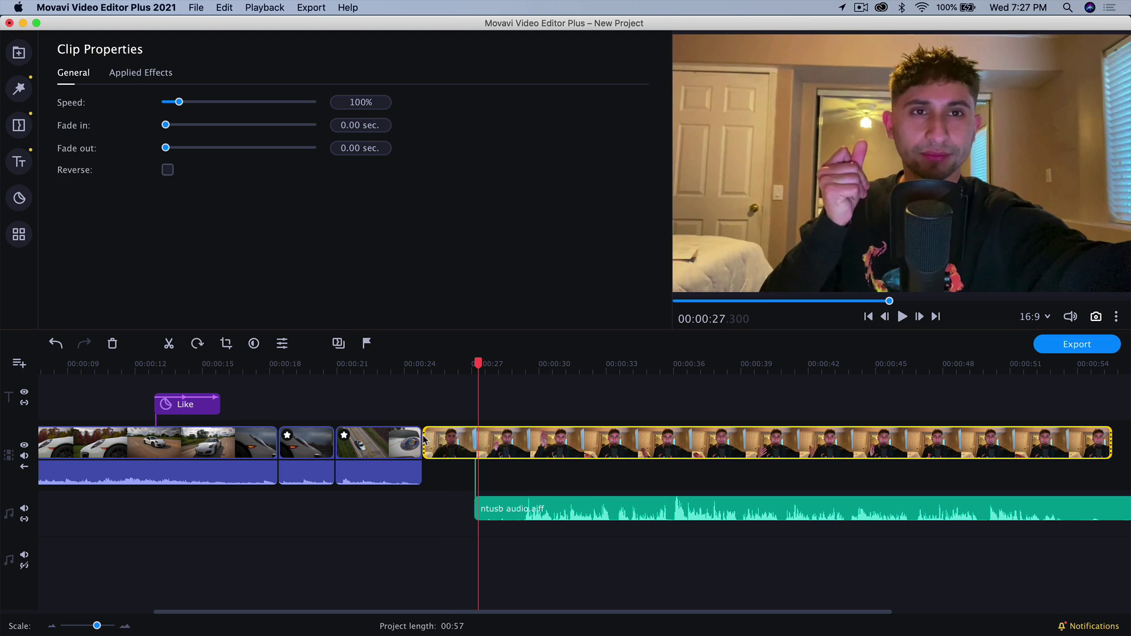
{"action": "left_click", "coordinate": [431, 436]}
{"action": "left_click_drag", "start_coordinate": [431, 436], "coordinate": [474, 437]}
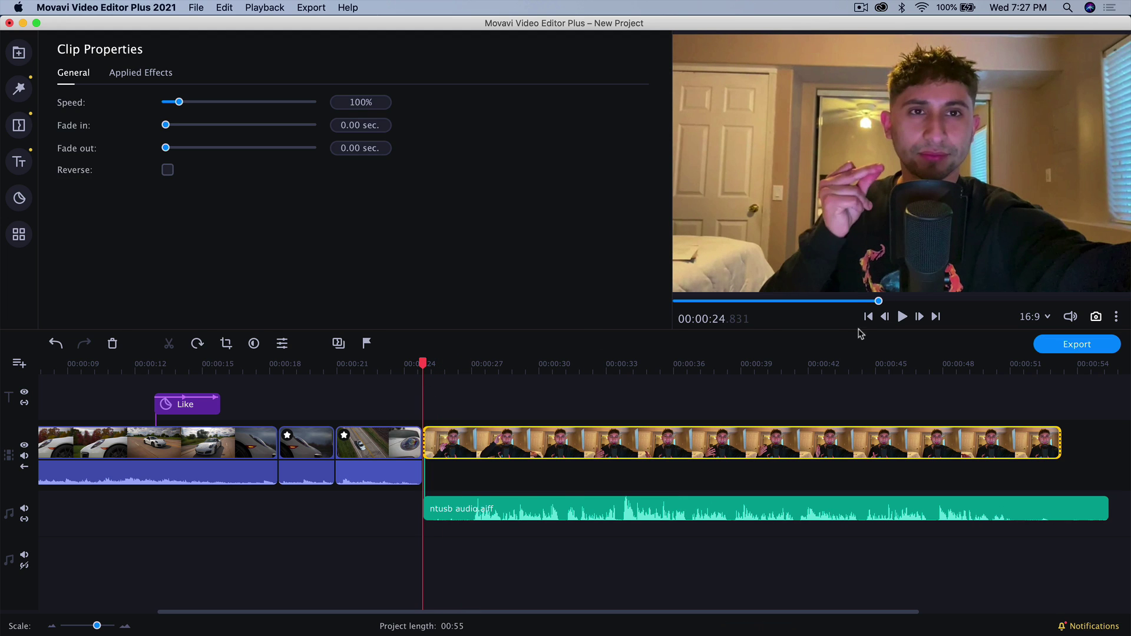
{"action": "left_click", "coordinate": [902, 316]}
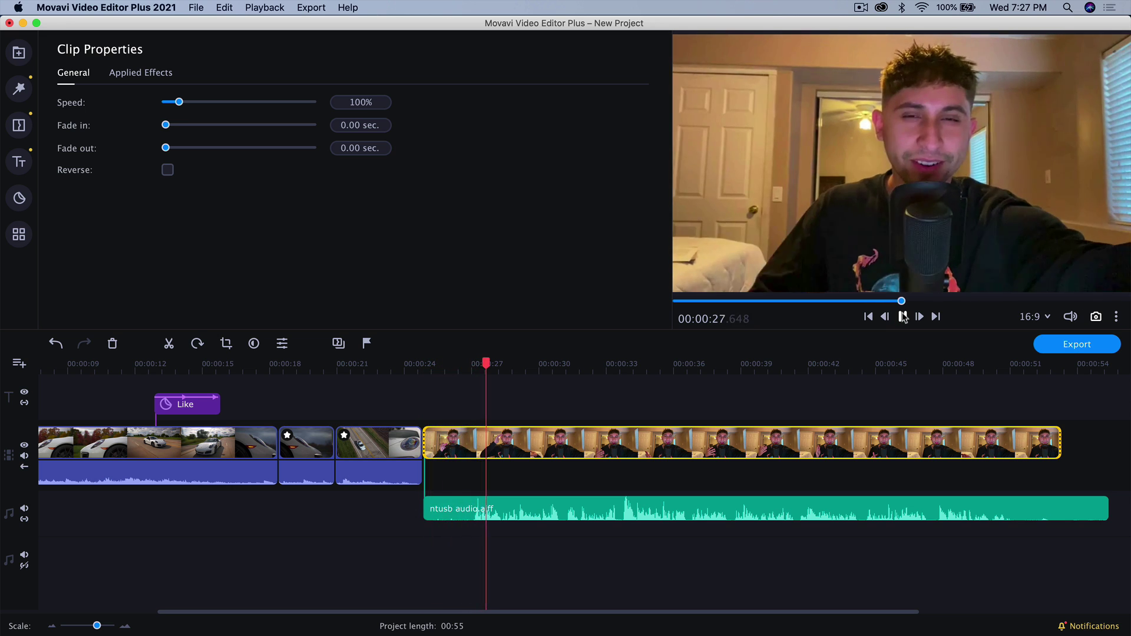
{"action": "left_click", "coordinate": [903, 316]}
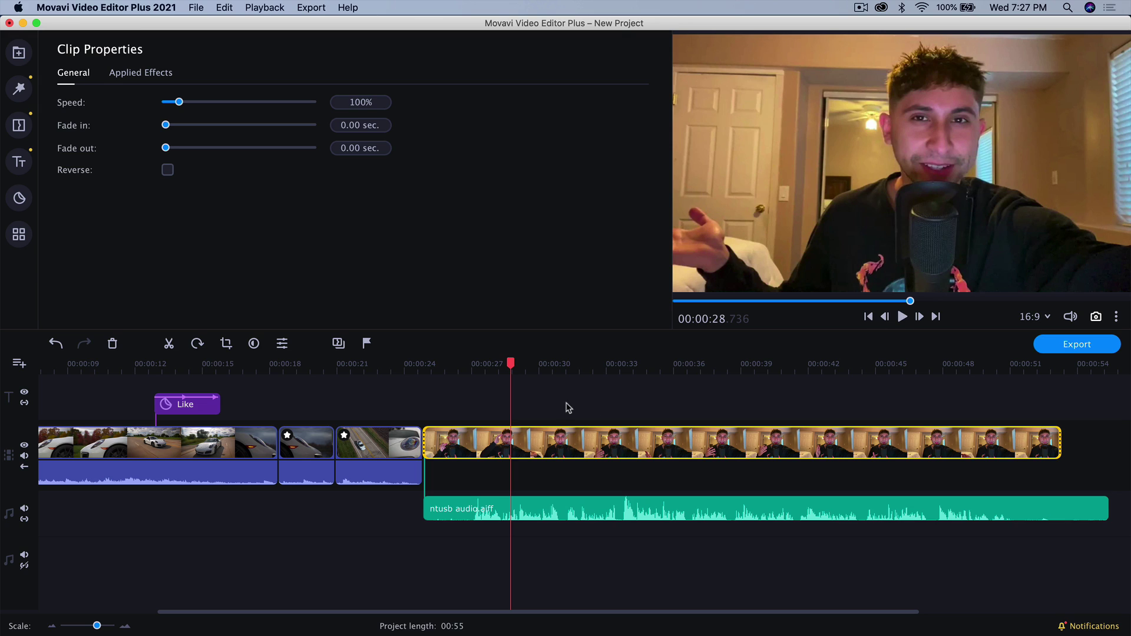